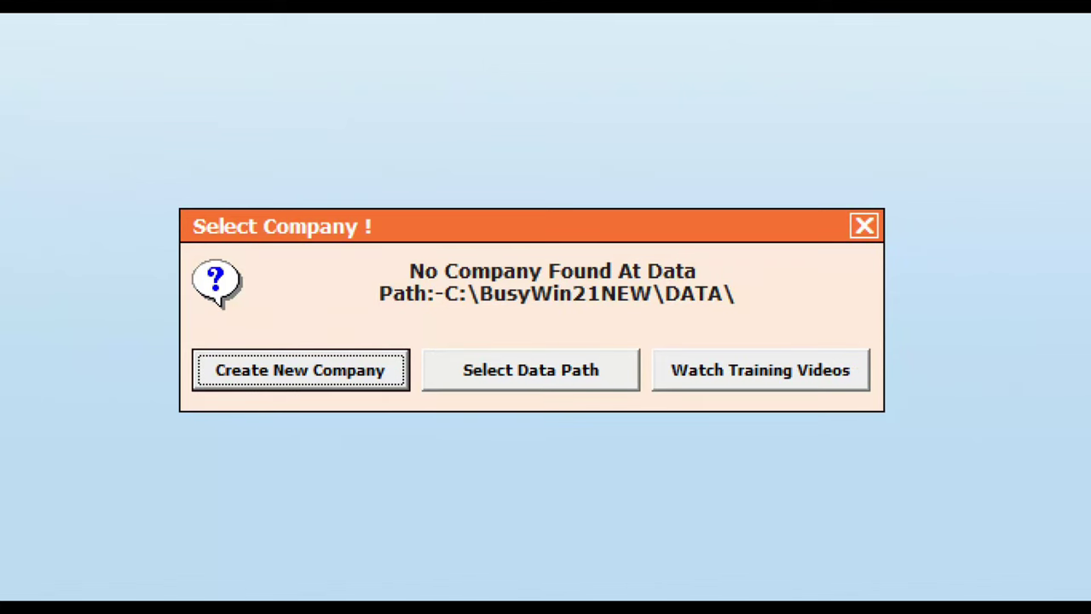
- Start creating a new company from the no-company prompt, declining the training videos
{"action": "mouse_move", "coordinate": [359, 238]}
{"action": "left_mouse_down"}
{"action": "mouse_move", "coordinate": [377, 264]}
{"action": "mouse_move", "coordinate": [713, 282]}
{"action": "left_mouse_up"}
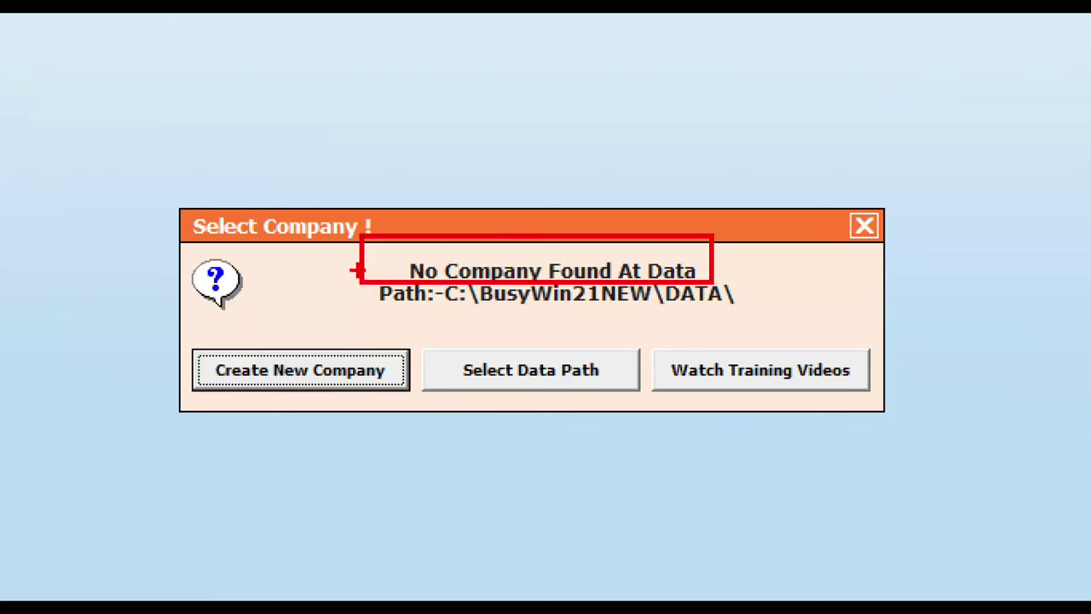
{"action": "mouse_move", "coordinate": [362, 272]}
{"action": "left_mouse_down"}
{"action": "mouse_move", "coordinate": [452, 294]}
{"action": "mouse_move", "coordinate": [750, 323]}
{"action": "left_mouse_up"}
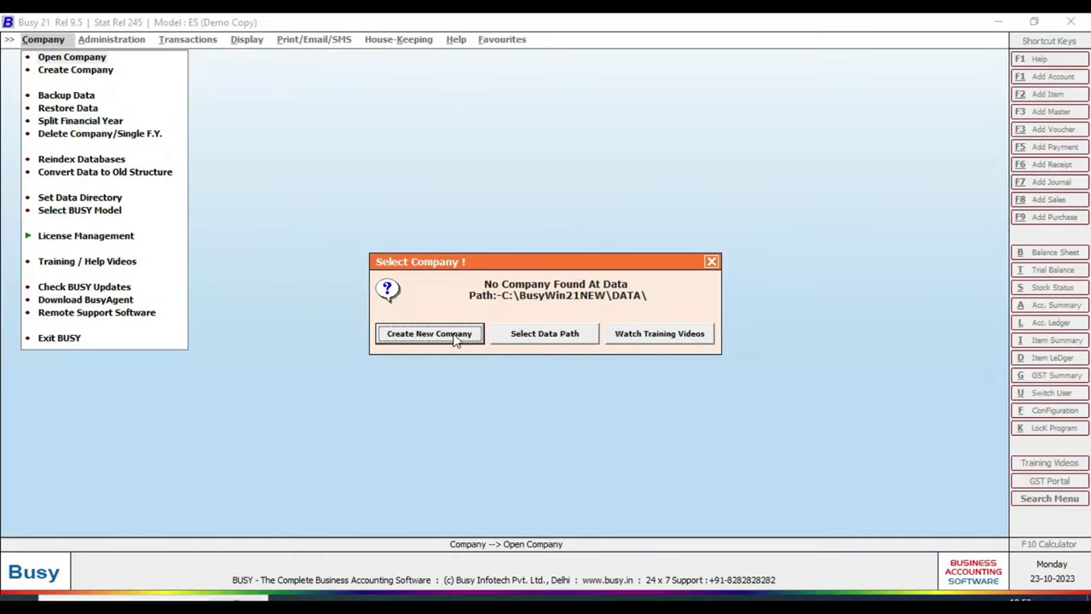
{"action": "key", "text": "Escape"}
{"action": "key", "text": "Down"}
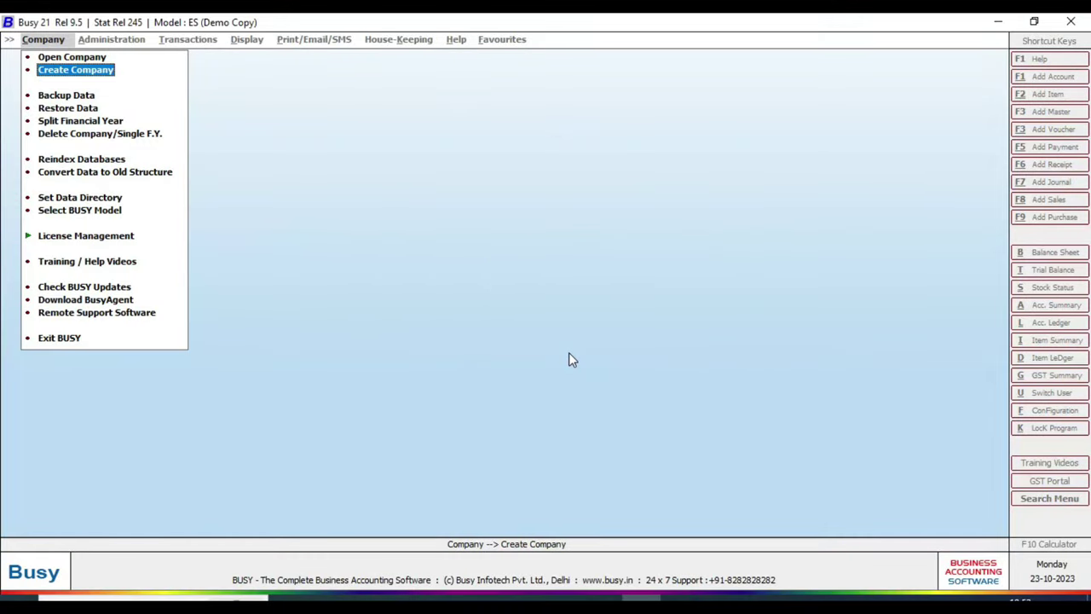
{"action": "key", "text": "Return"}
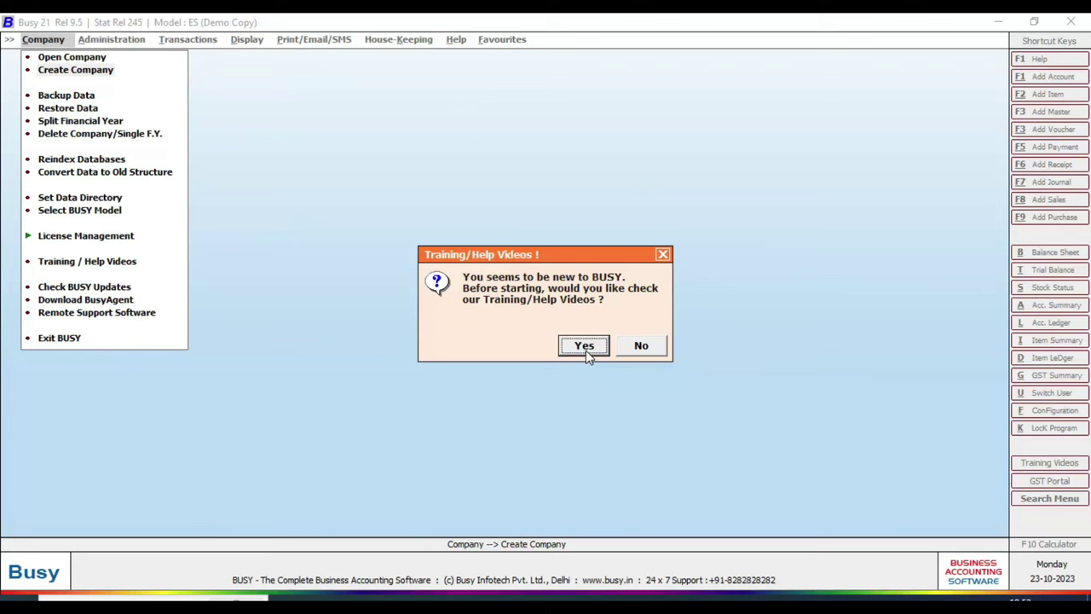
{"action": "left_click", "coordinate": [641, 345]}
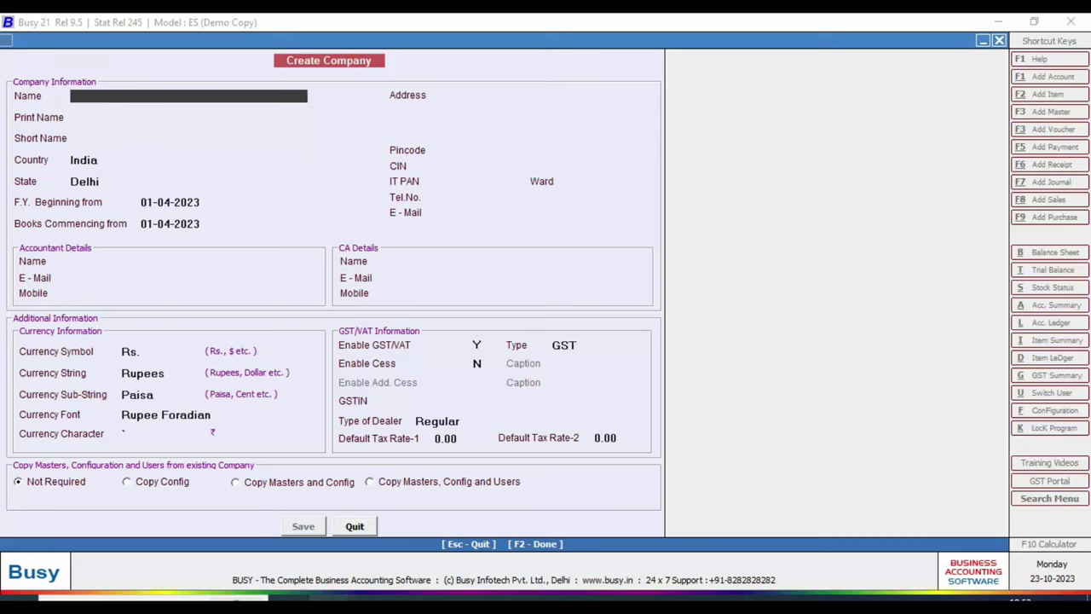
- Copy SMART TRADING COMPANY from the invoice PDF into the Name and Print Name fields
{"action": "key", "text": "alt+Tab"}
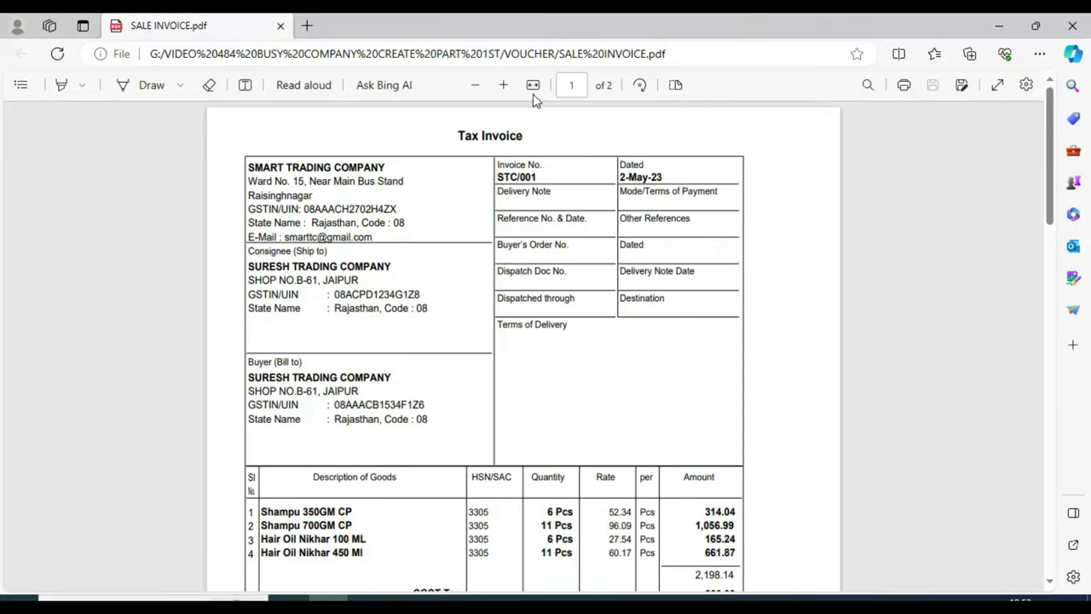
{"action": "left_click", "coordinate": [505, 85]}
{"action": "left_click", "coordinate": [507, 86]}
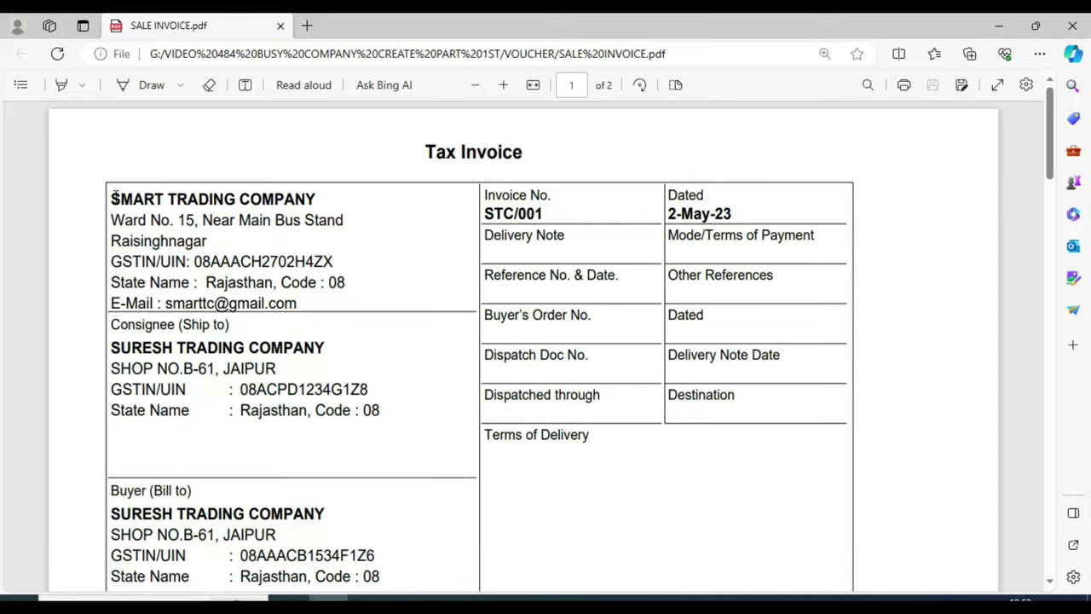
{"action": "left_click_drag", "start_coordinate": [111, 198], "coordinate": [323, 186]}
{"action": "key", "text": "ctrl+c"}
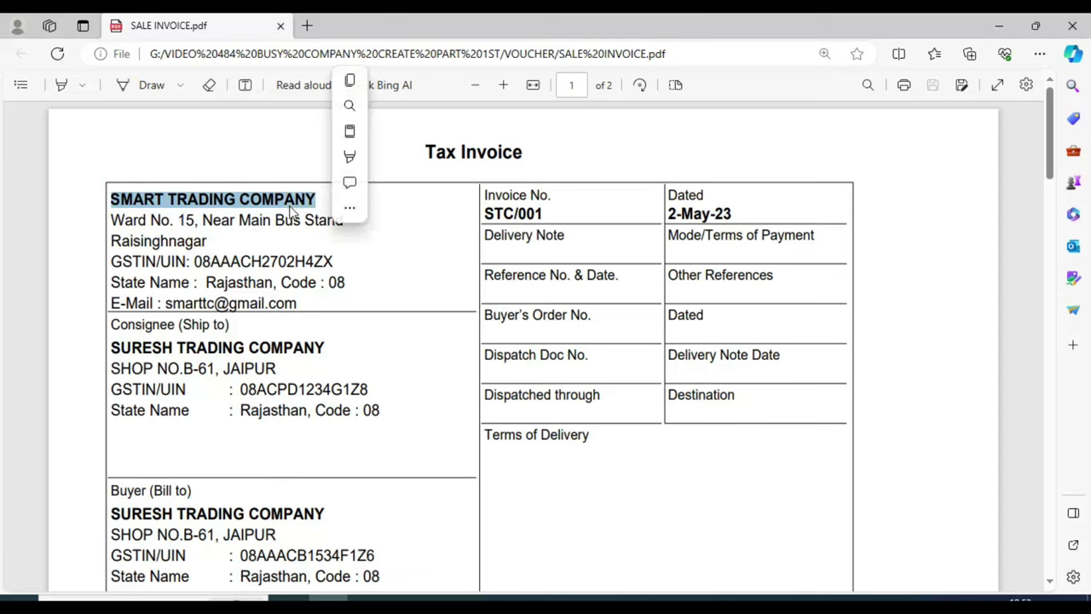
{"action": "left_click", "coordinate": [358, 85]}
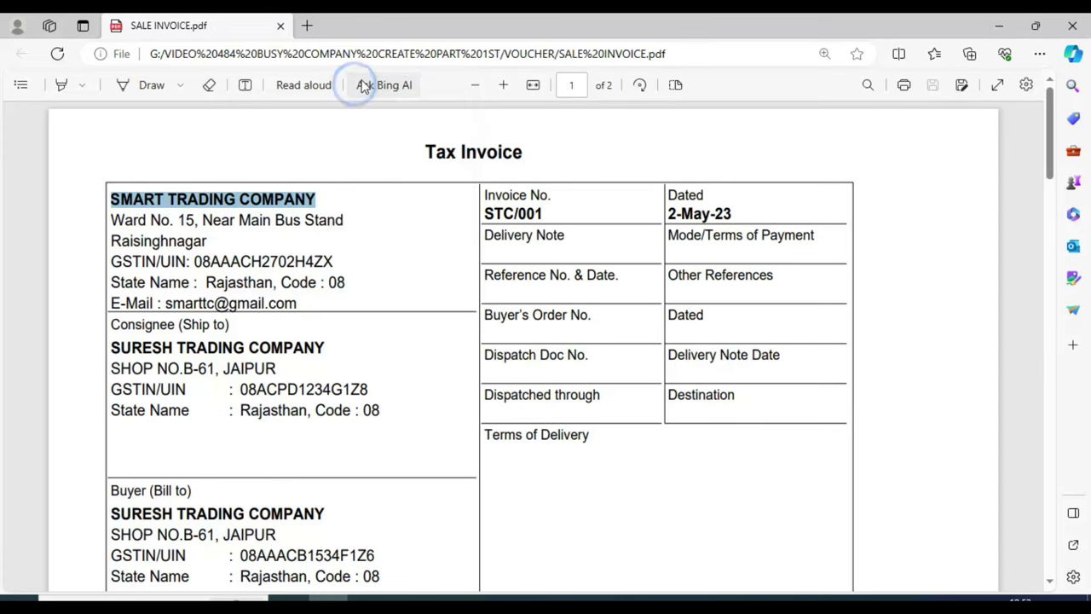
{"action": "key", "text": "alt+Tab"}
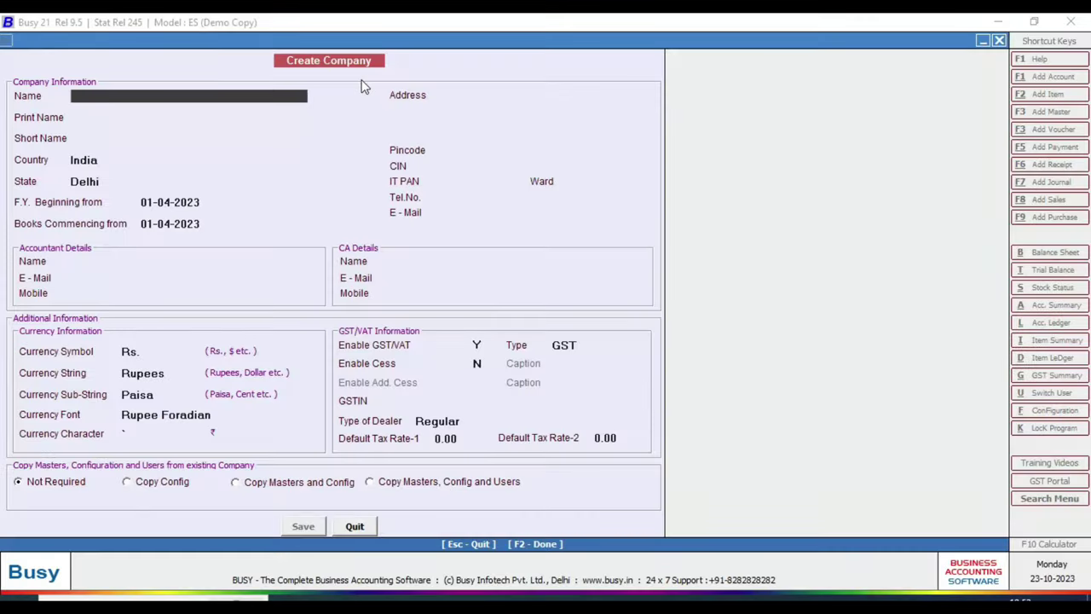
{"action": "key", "text": "ctrl+v"}
{"action": "key", "text": "Return"}
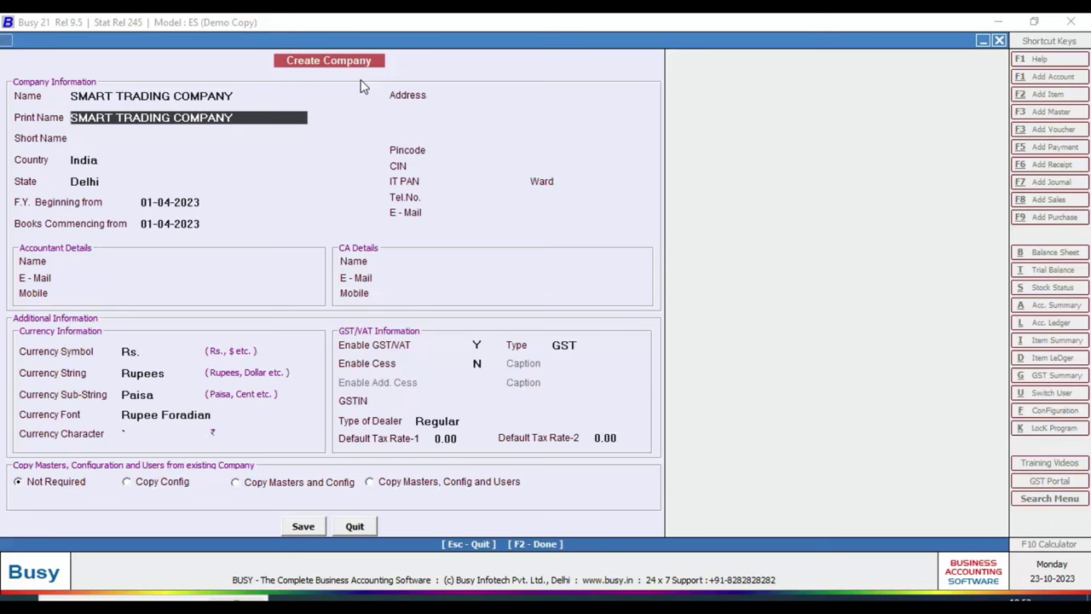
{"action": "key", "text": "Return"}
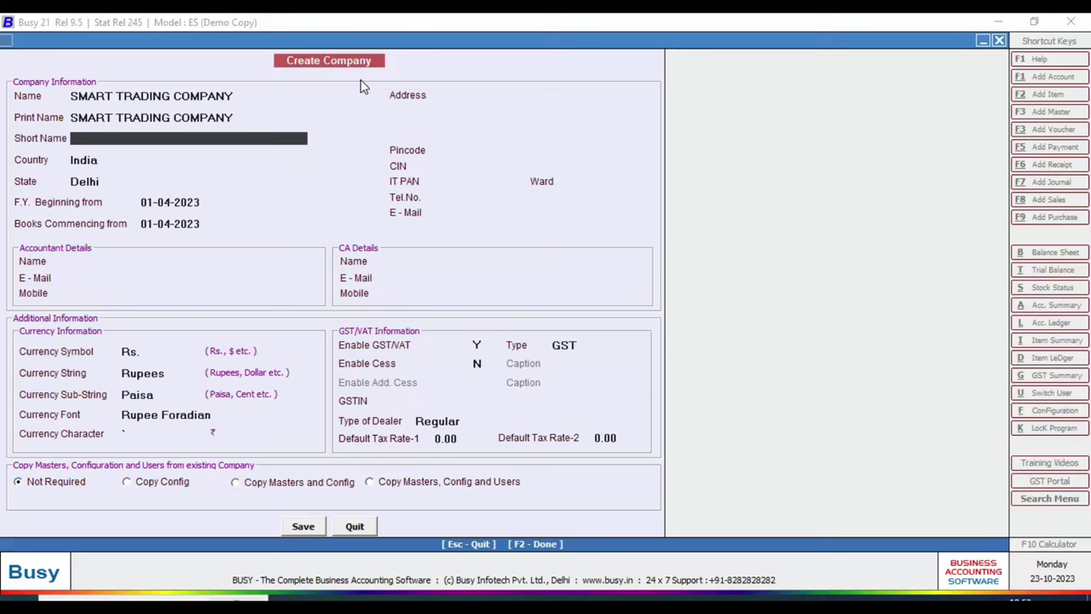
- Enter short name STC, keep India as the country, and choose Rajasthan as the state
{"action": "type", "text": "s"}
{"action": "key", "text": "BackSpace"}
{"action": "type", "text": "STC"}
{"action": "key", "text": "Return"}
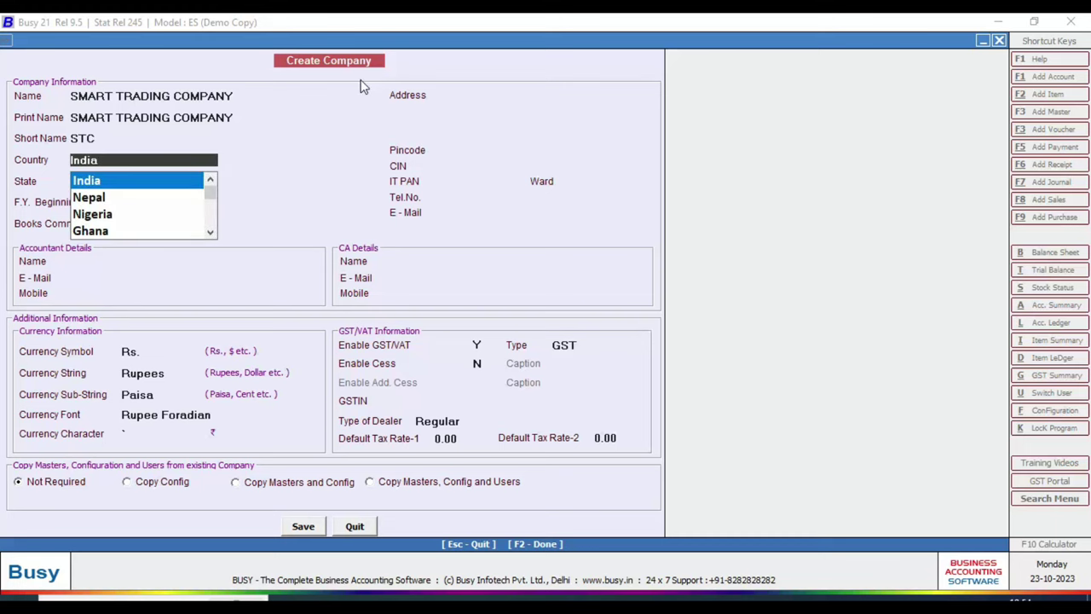
{"action": "key", "text": "Return"}
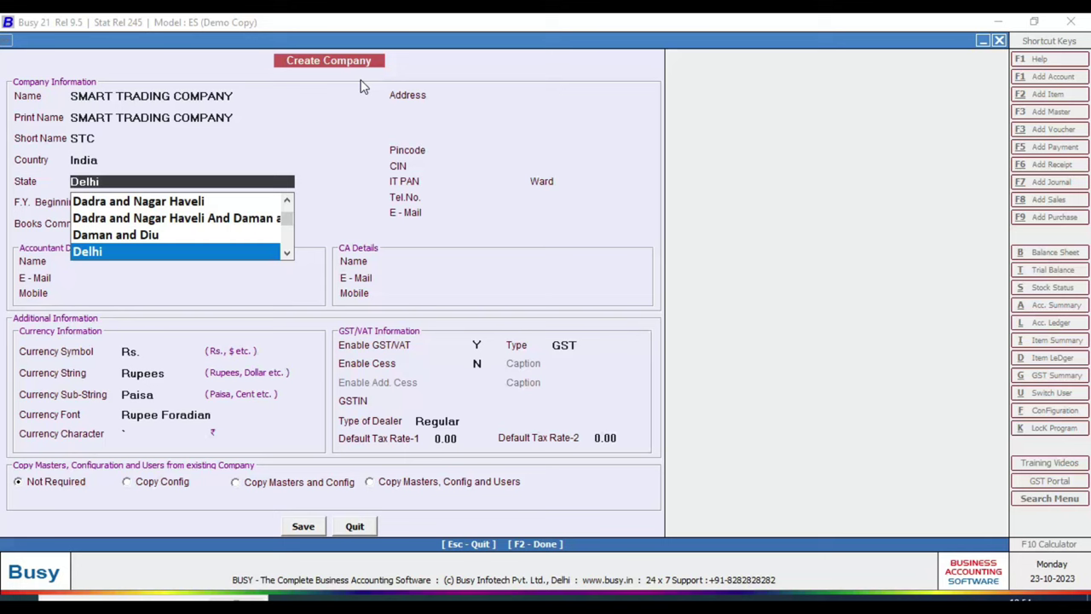
{"action": "type", "text": "R"}
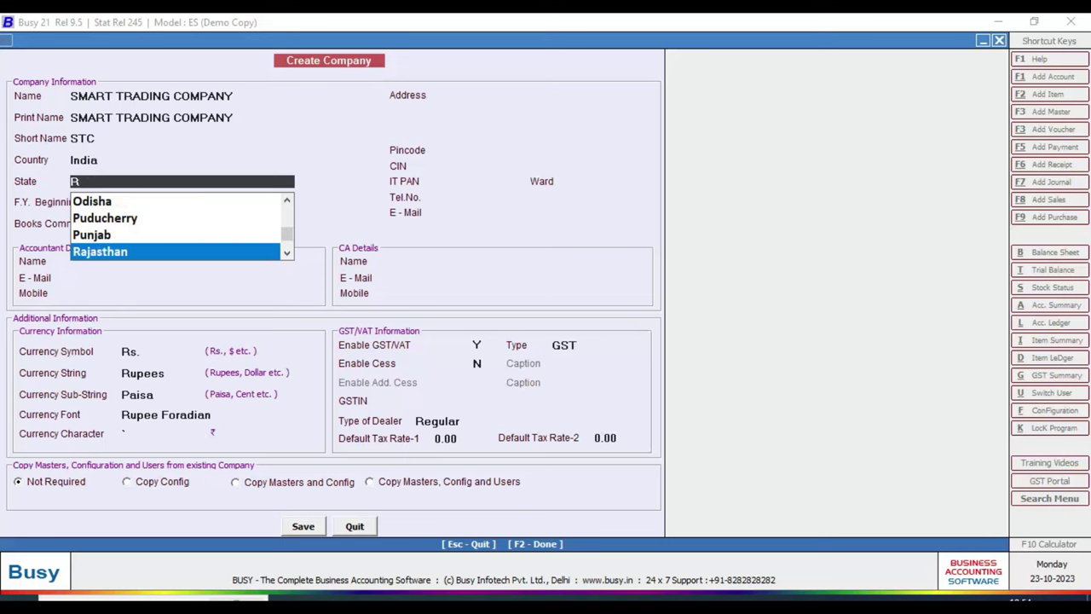
{"action": "key", "text": "Return"}
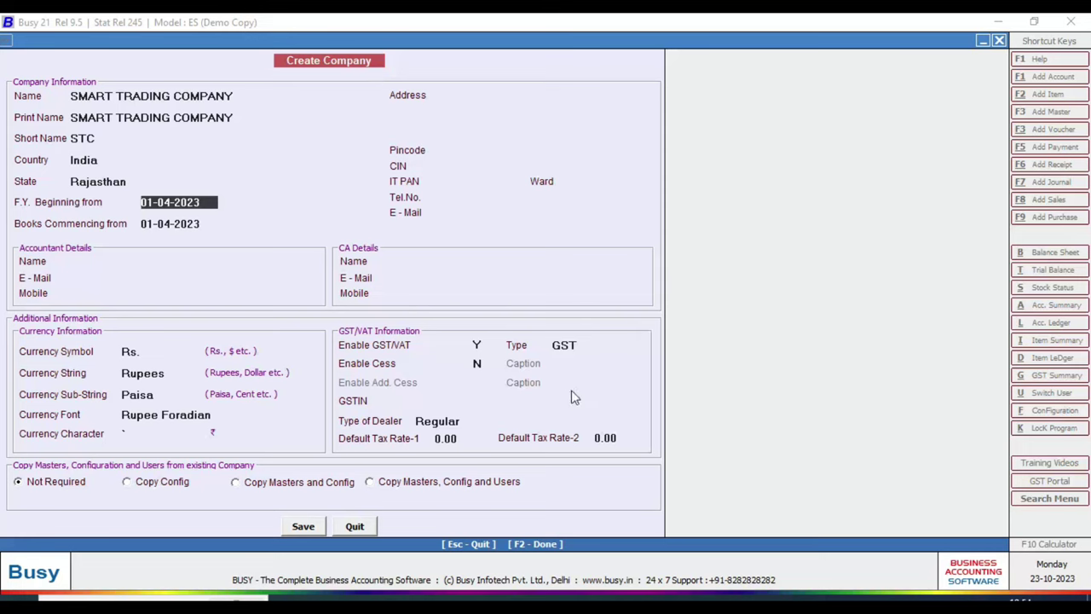
{"action": "key", "text": "alt+Tab"}
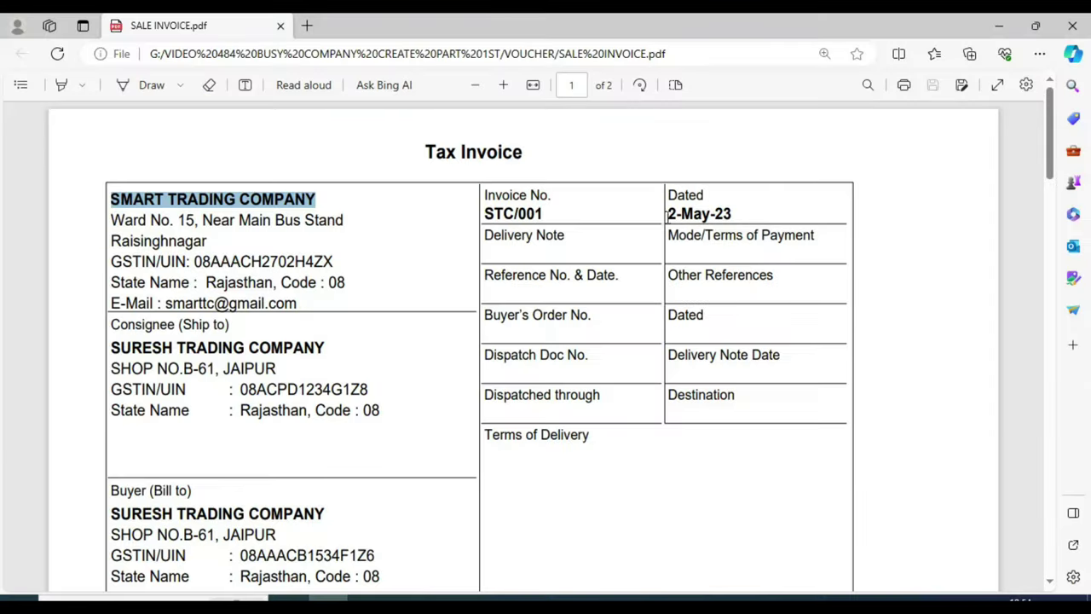
{"action": "left_click_drag", "start_coordinate": [666, 214], "coordinate": [731, 215]}
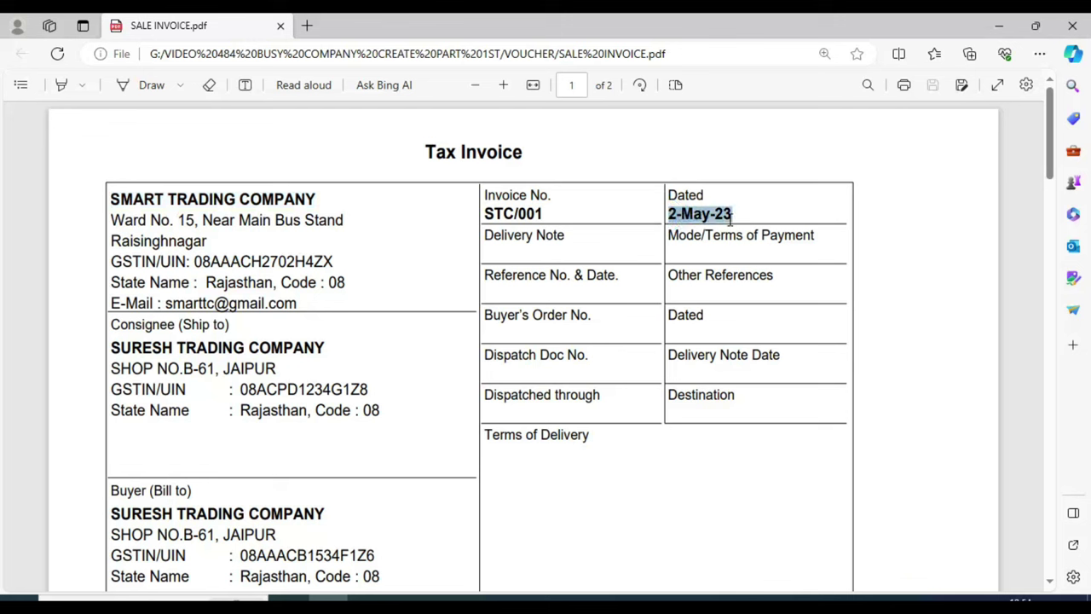
{"action": "left_click", "coordinate": [783, 297]}
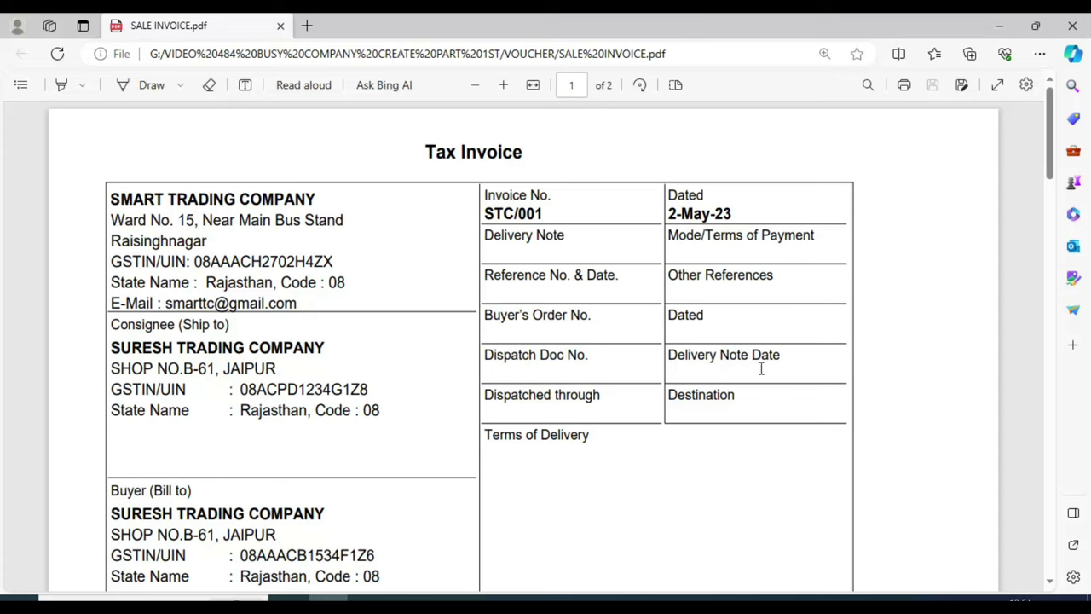
{"action": "left_click", "coordinate": [639, 595]}
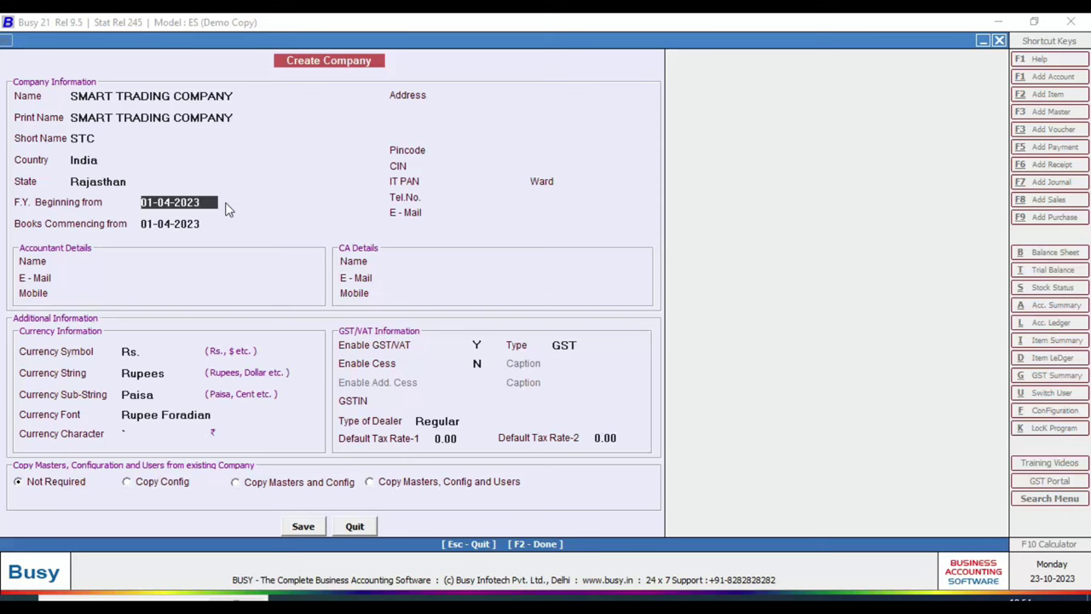
{"action": "key", "text": "Return"}
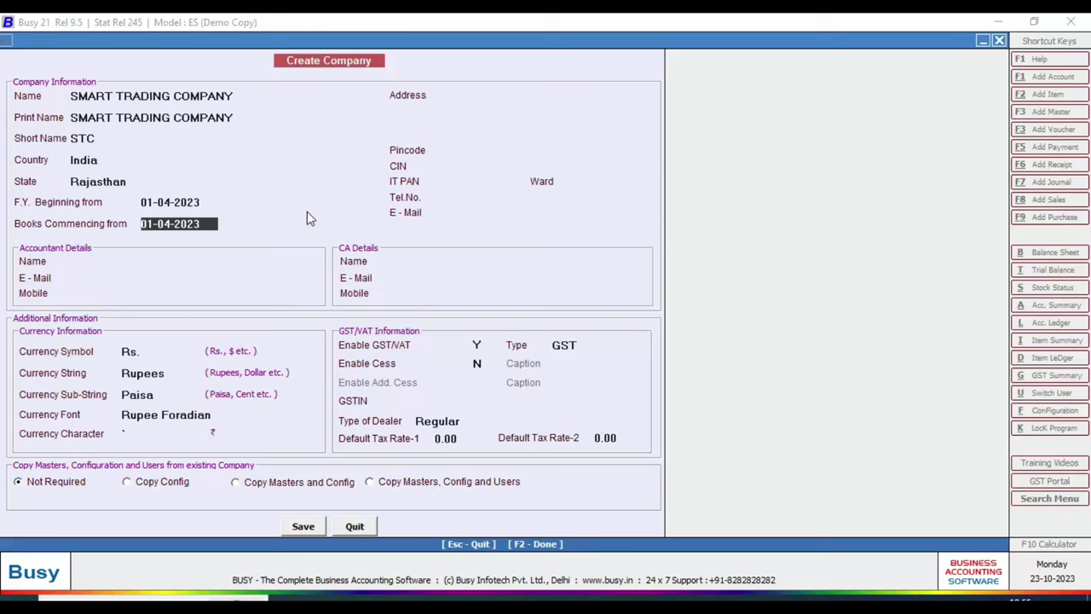
{"action": "key", "text": "Return"}
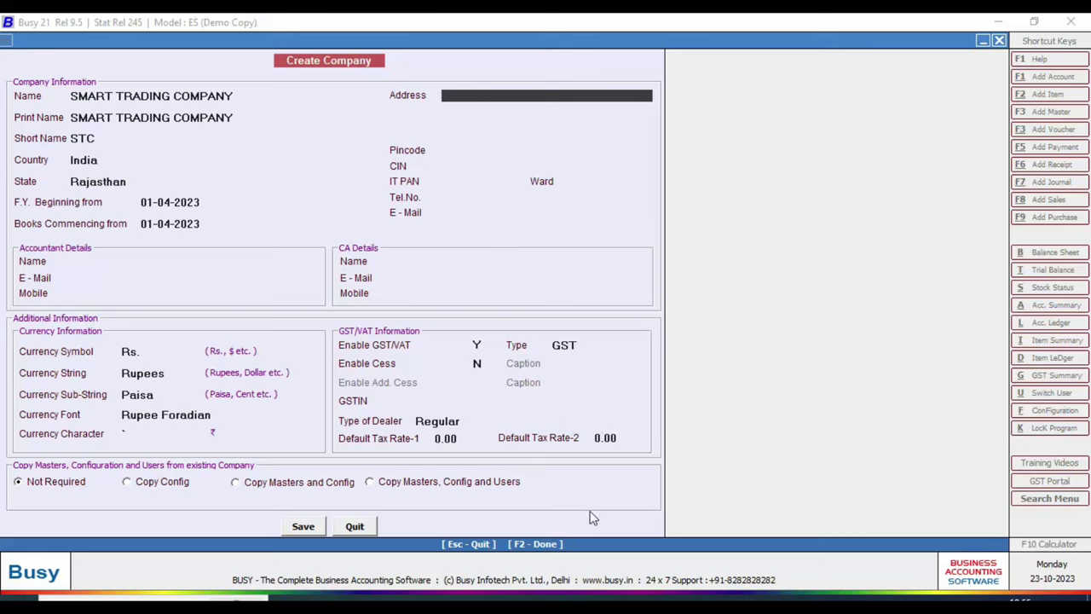
- Paste the street address from the Word notes into line one and type the town on line two
{"action": "left_click", "coordinate": [681, 598]}
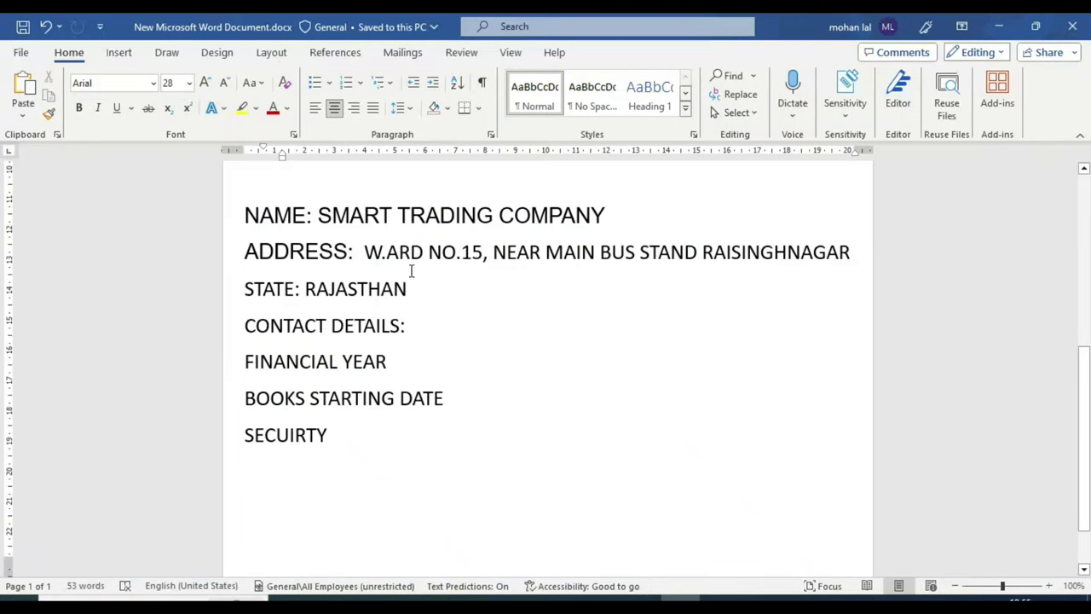
{"action": "left_click_drag", "start_coordinate": [366, 252], "coordinate": [681, 251]}
{"action": "key", "text": "ctrl+c"}
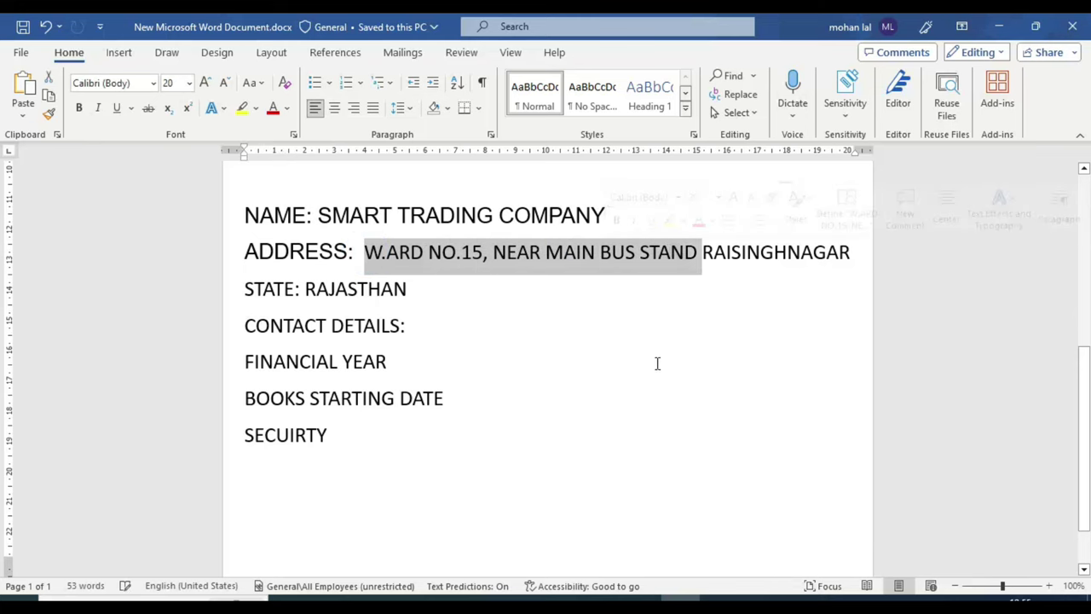
{"action": "key", "text": "alt+Tab"}
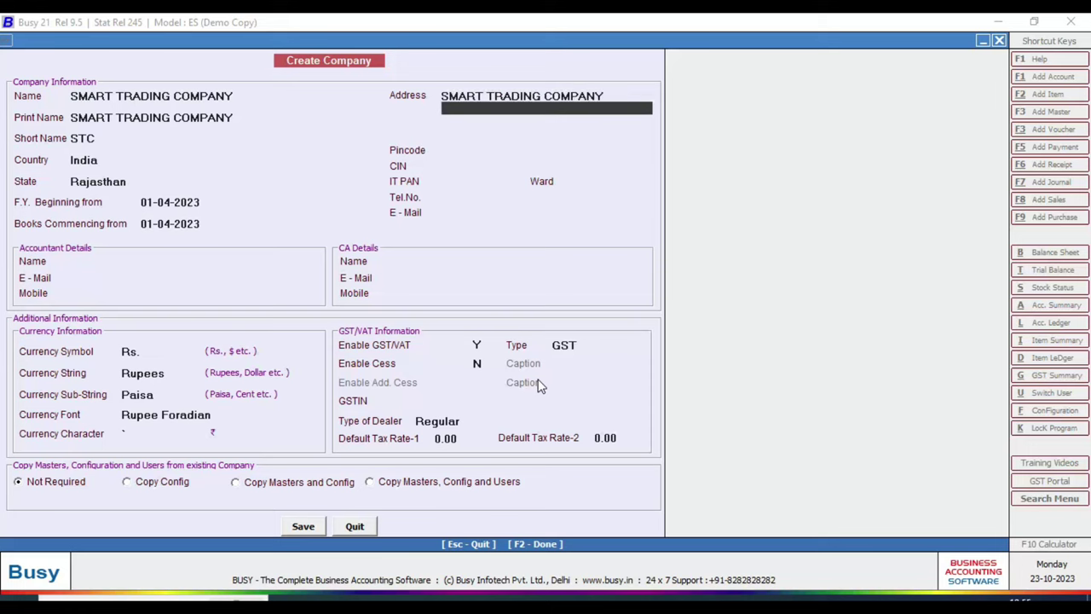
{"action": "key", "text": "alt+Tab"}
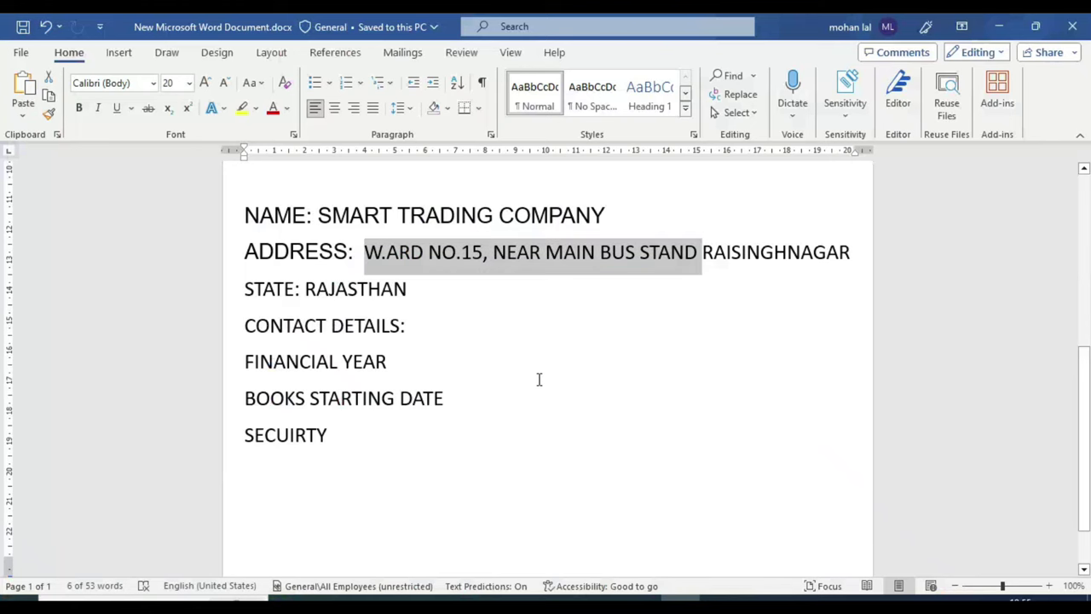
{"action": "key", "text": "alt+Tab"}
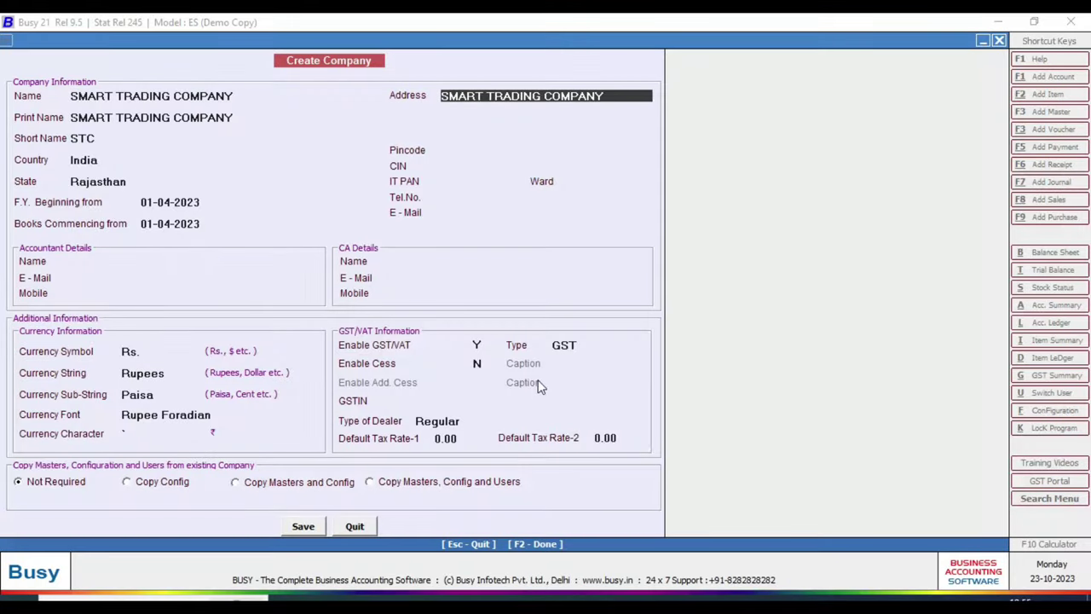
{"action": "key", "text": "BackSpace"}
{"action": "key", "text": "BackSpace"}
{"action": "key", "text": "BackSpace"}
{"action": "key", "text": "BackSpace"}
{"action": "key", "text": "BackSpace"}
{"action": "key", "text": "BackSpace"}
{"action": "key", "text": "BackSpace"}
{"action": "key", "text": "BackSpace"}
{"action": "key", "text": "BackSpace"}
{"action": "key", "text": "BackSpace"}
{"action": "key", "text": "BackSpace"}
{"action": "key", "text": "BackSpace"}
{"action": "key", "text": "BackSpace"}
{"action": "key", "text": "BackSpace"}
{"action": "key", "text": "BackSpace"}
{"action": "key", "text": "BackSpace"}
{"action": "key", "text": "BackSpace"}
{"action": "key", "text": "BackSpace"}
{"action": "key", "text": "BackSpace"}
{"action": "key", "text": "BackSpace"}
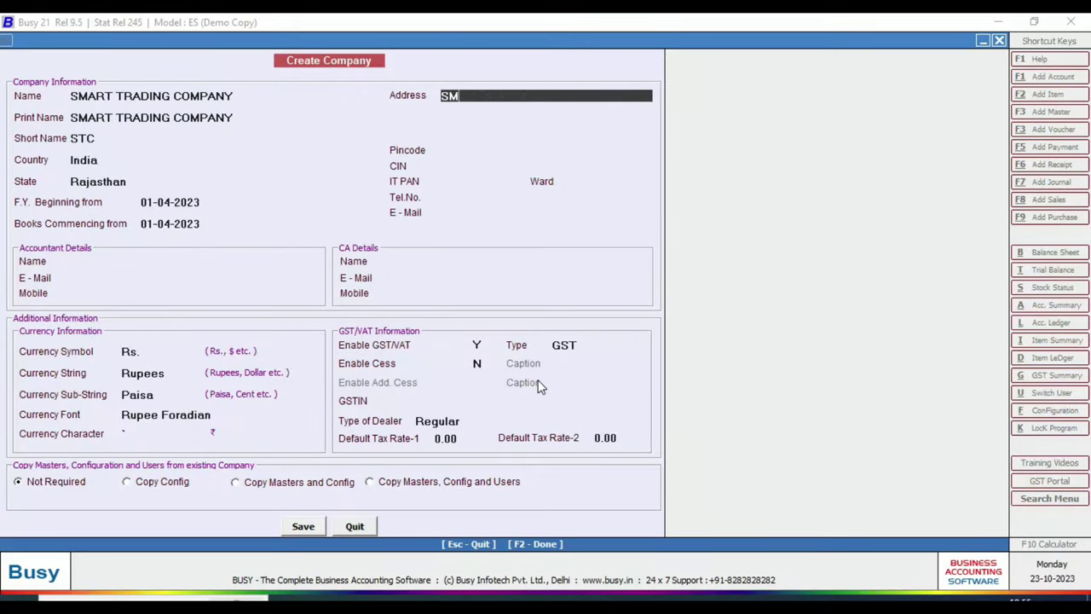
{"action": "key", "text": "ctrl+v"}
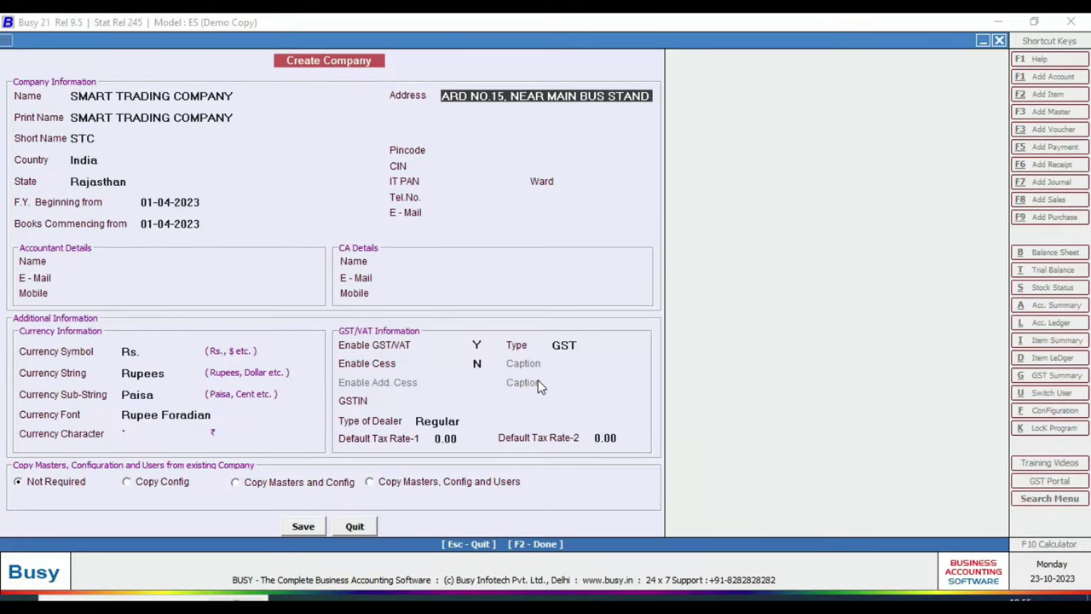
{"action": "key", "text": "Return"}
{"action": "type", "text": "RAISINGHNAGAR"}
{"action": "key", "text": "Return"}
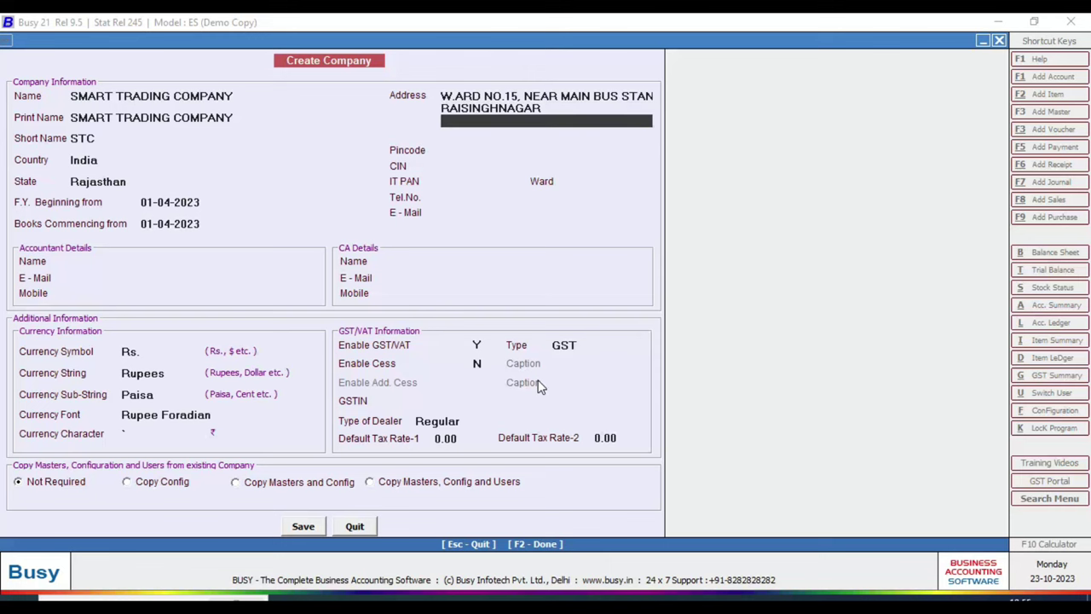
{"action": "key", "text": "Return"}
- Enter the company's pincode and IT PAN, skipping CIN, Ward and phone number
{"action": "type", "text": "33"}
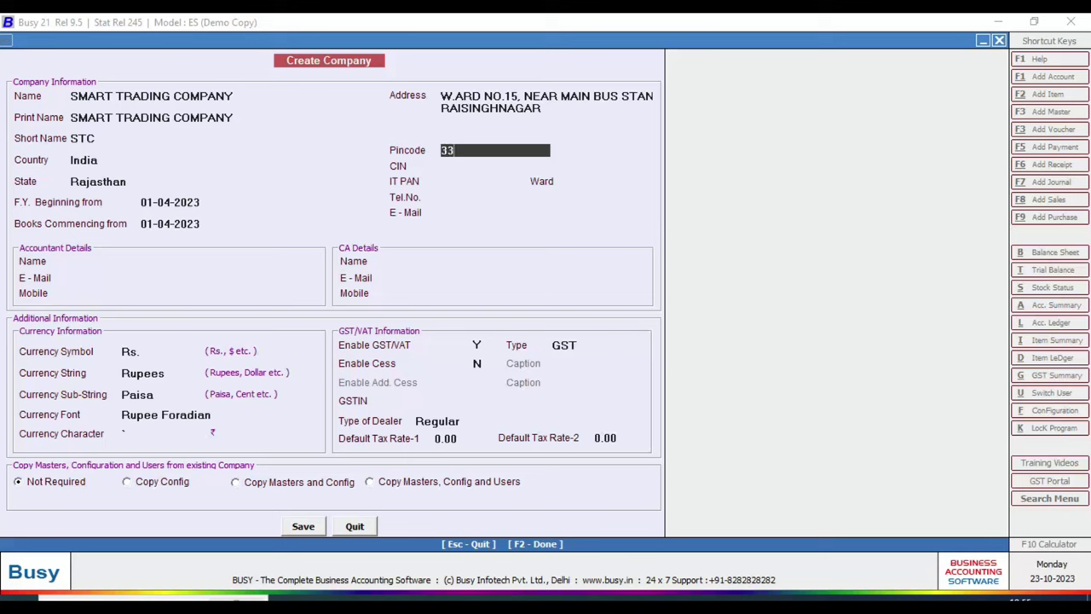
{"action": "type", "text": "5051"}
{"action": "key", "text": "Return"}
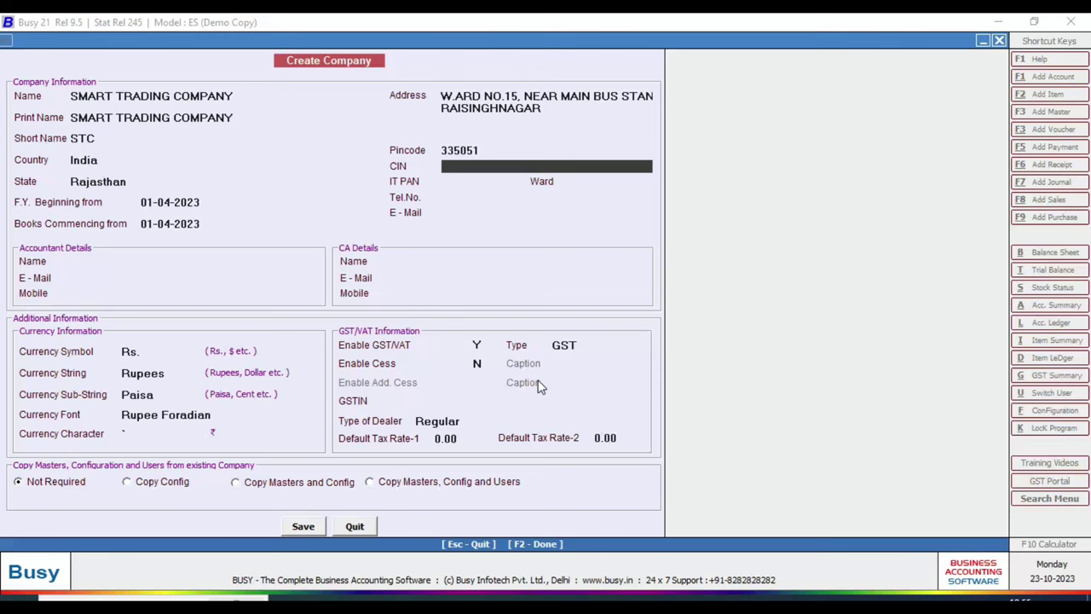
{"action": "key", "text": "Return"}
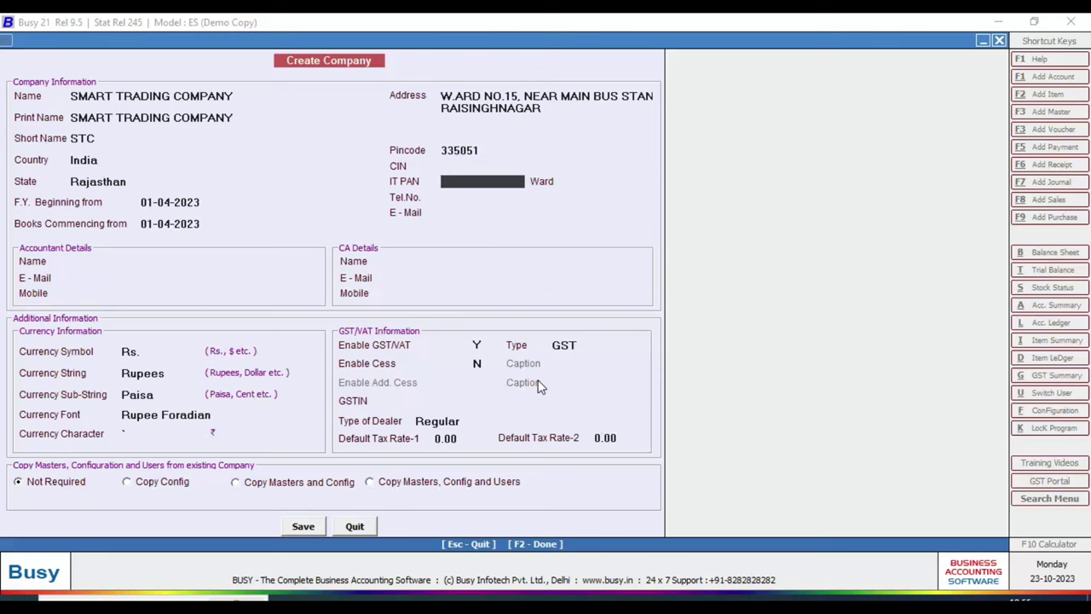
{"action": "key", "text": "Return"}
{"action": "key", "text": "Return"}
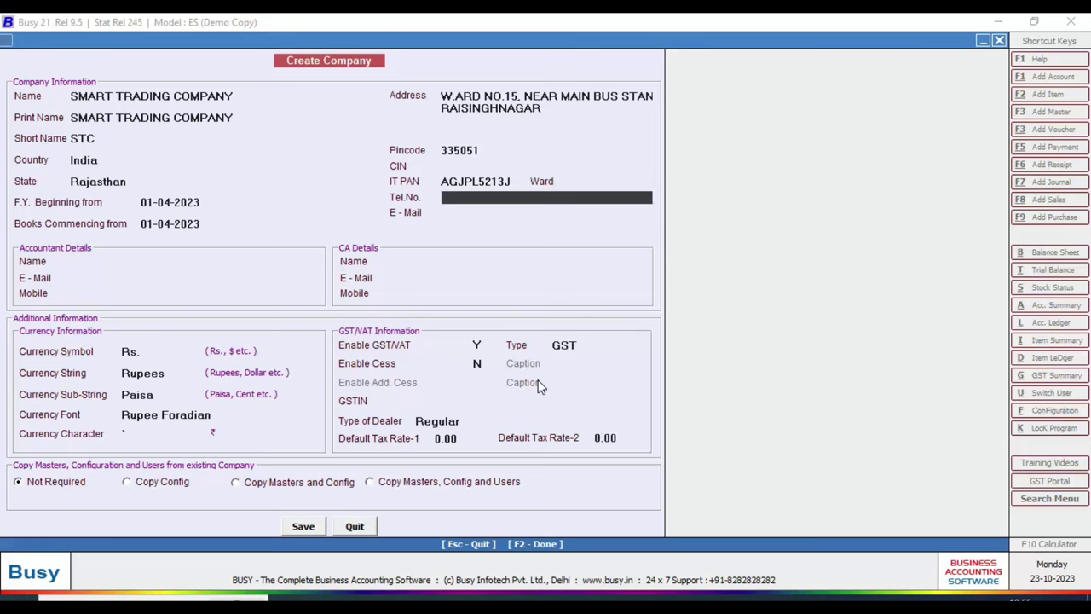
{"action": "key", "text": "Return"}
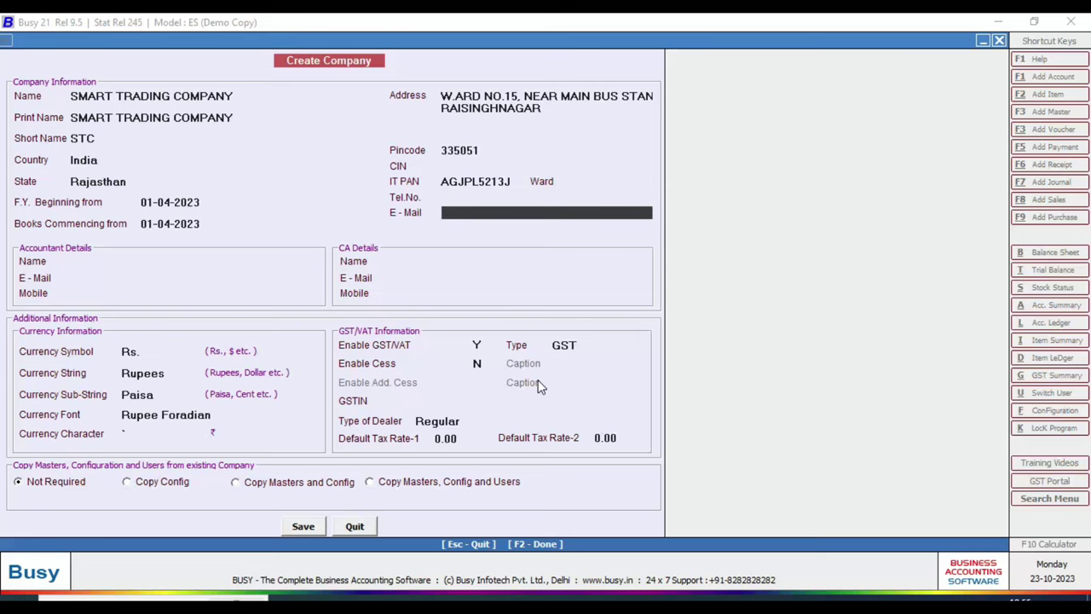
- Check the sale invoice, then type the company's e-mail address into the E-Mail field
{"action": "key", "text": "alt+Tab"}
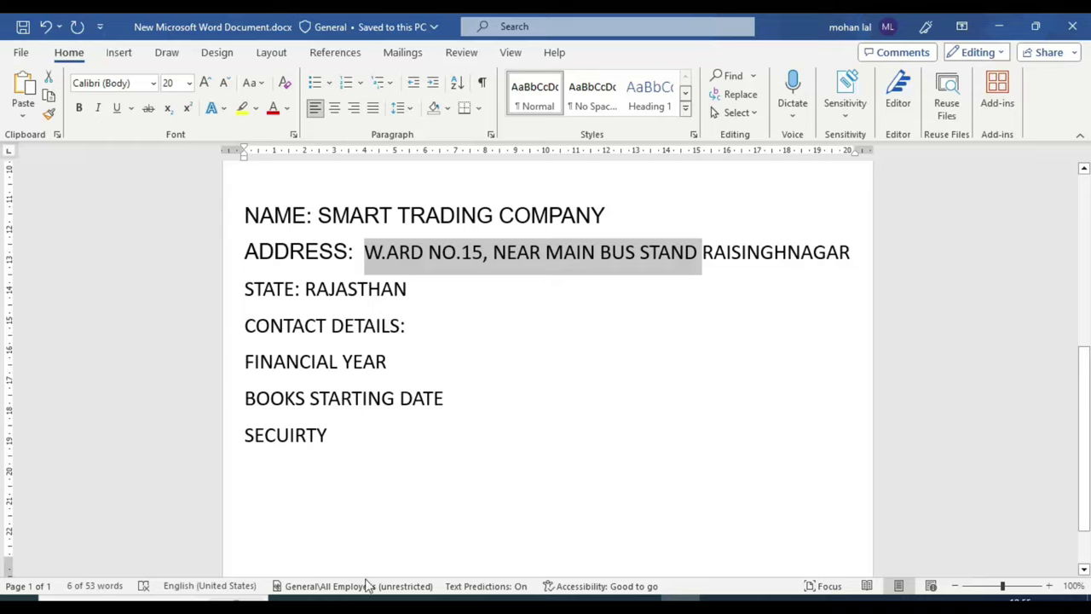
{"action": "left_click", "coordinate": [326, 597]}
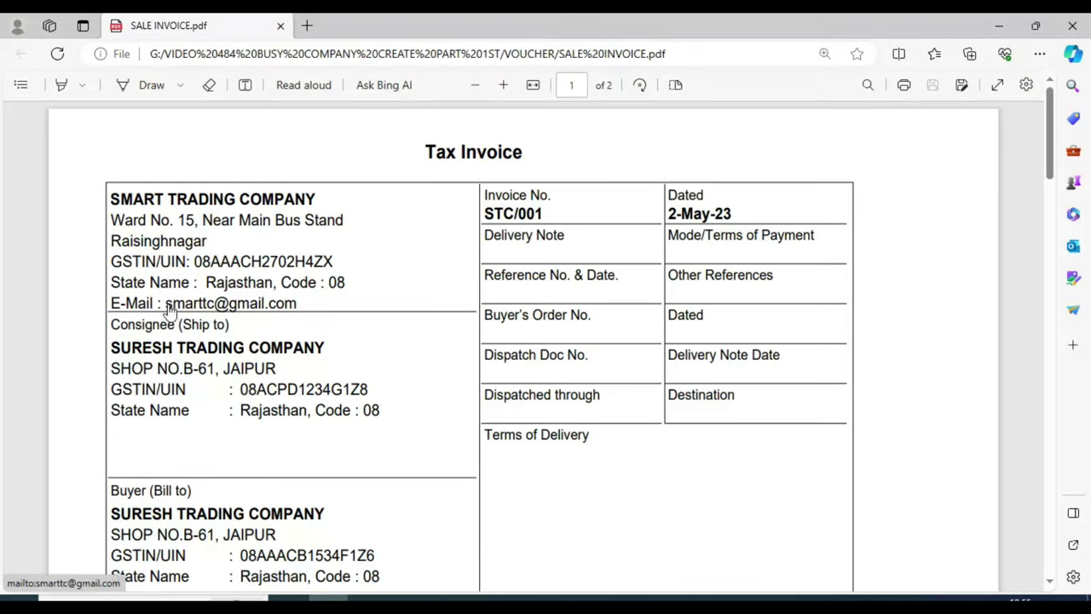
{"action": "left_click", "coordinate": [298, 307]}
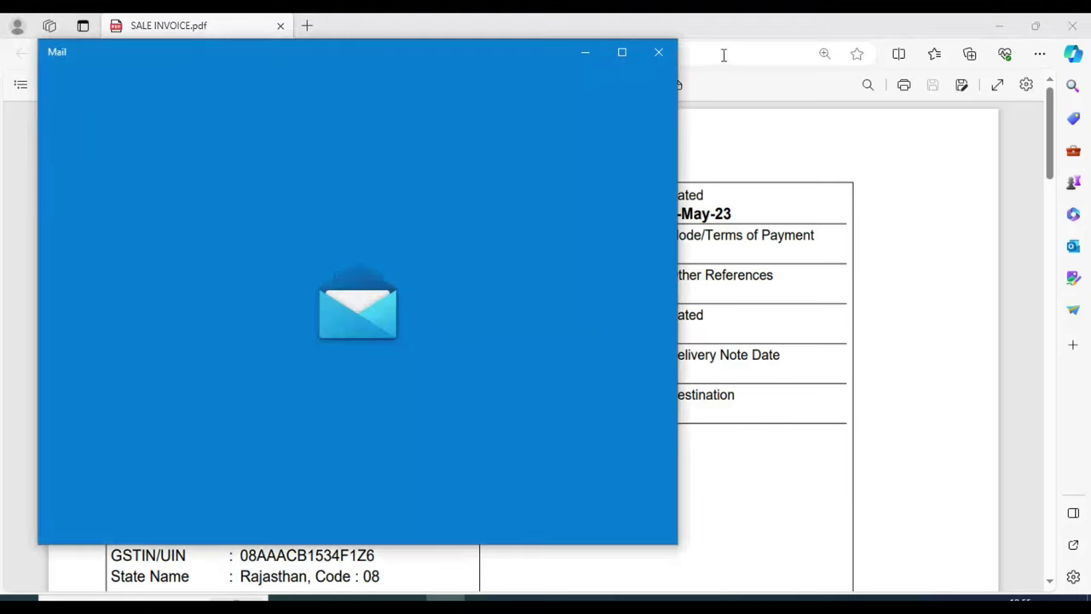
{"action": "left_click", "coordinate": [659, 52]}
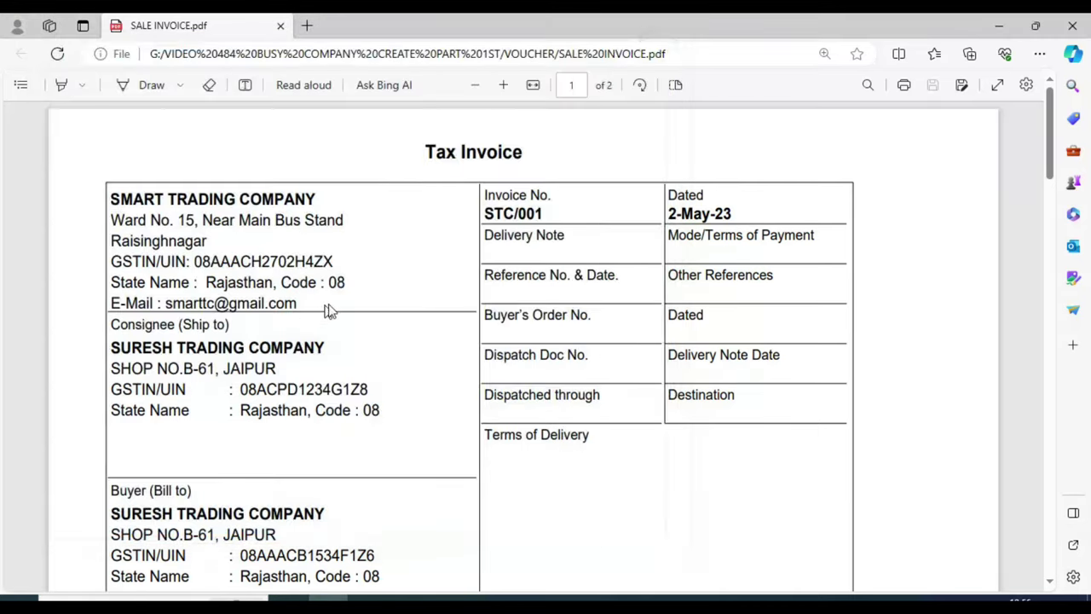
{"action": "key", "text": "alt+Tab"}
{"action": "key", "text": "alt+Tab"}
{"action": "key", "text": "Tab"}
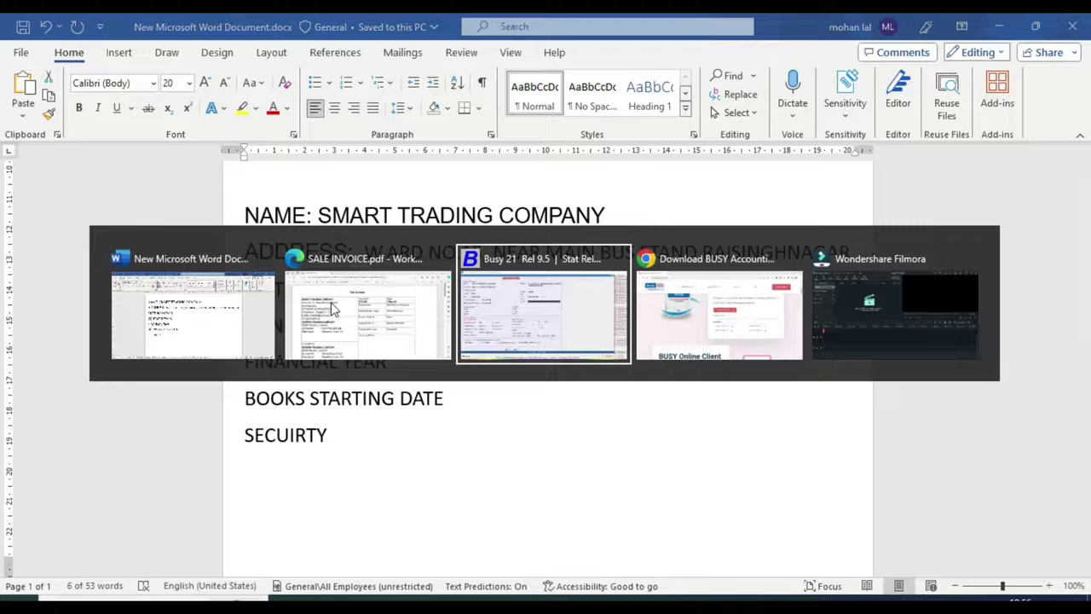
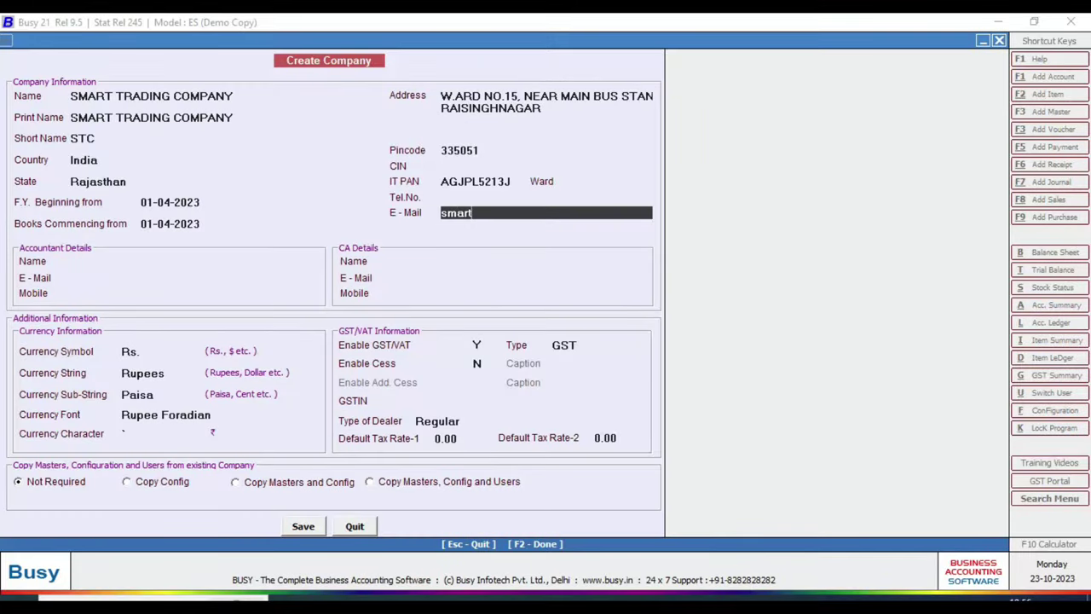
- Confirm the company e-mail, then fill in the accountant's name, e-mail and mobile, skipping CA details
{"action": "key", "text": "Return"}
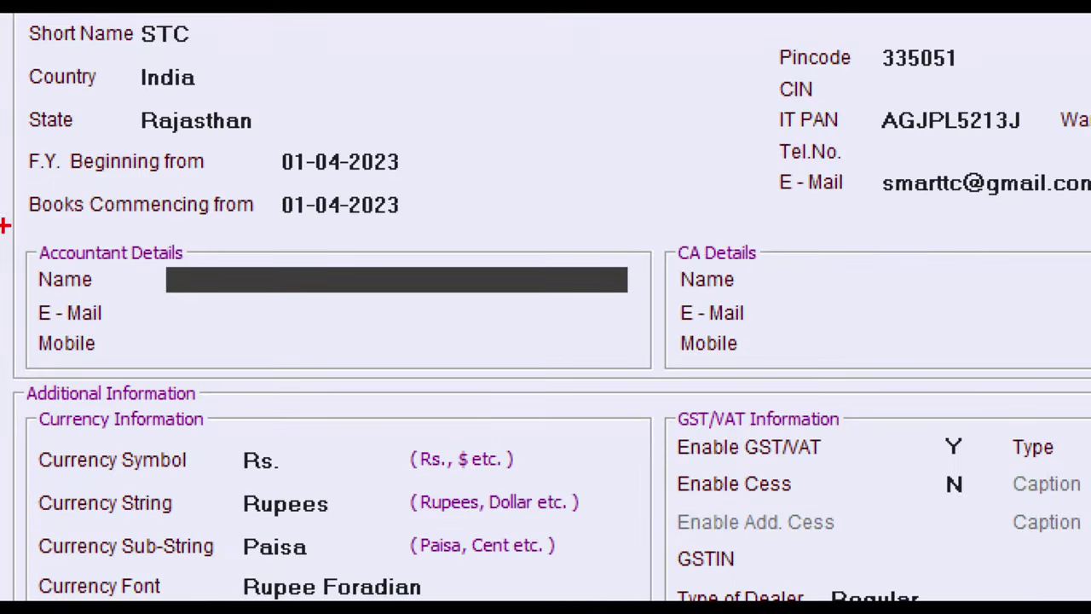
{"action": "mouse_move", "coordinate": [4, 225]}
{"action": "left_mouse_down"}
{"action": "mouse_move", "coordinate": [122, 370]}
{"action": "mouse_move", "coordinate": [775, 383]}
{"action": "mouse_move", "coordinate": [660, 372]}
{"action": "mouse_move", "coordinate": [670, 386]}
{"action": "left_mouse_up"}
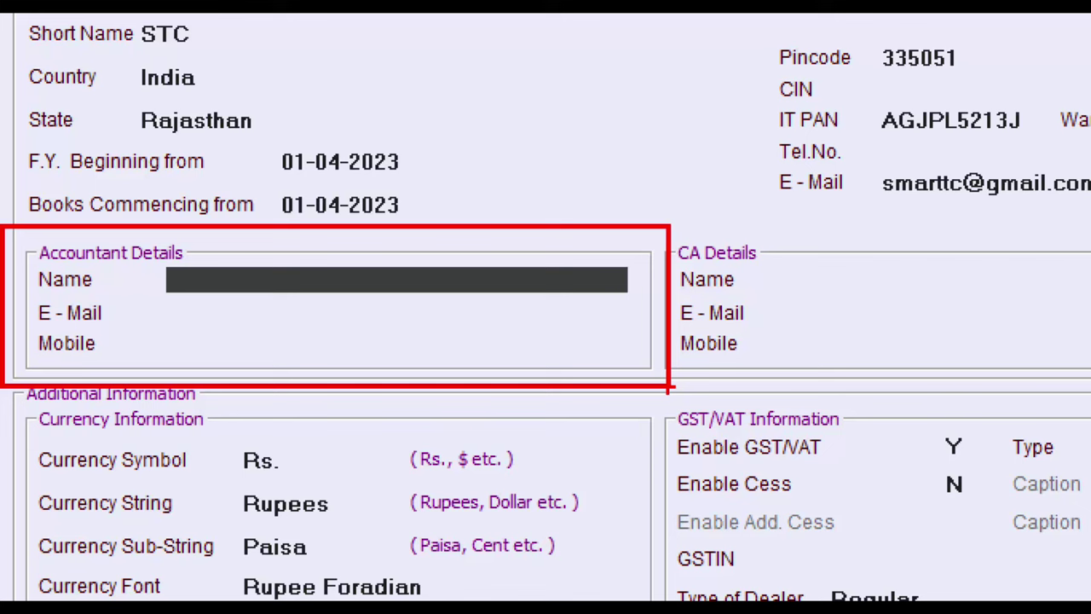
{"action": "key", "text": "Escape"}
{"action": "type", "text": "HAN"}
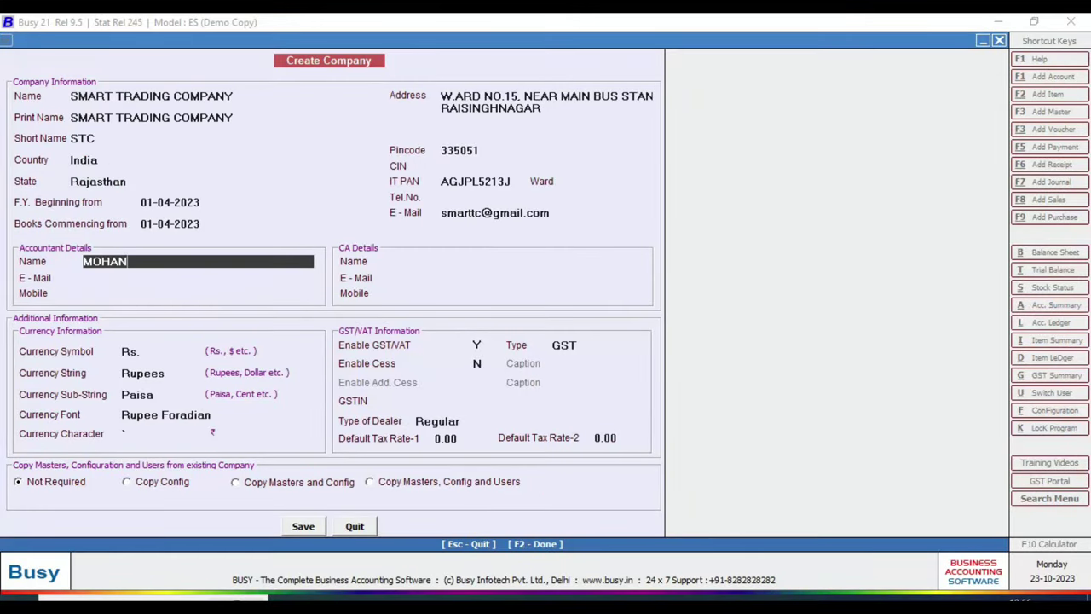
{"action": "key", "text": "Return"}
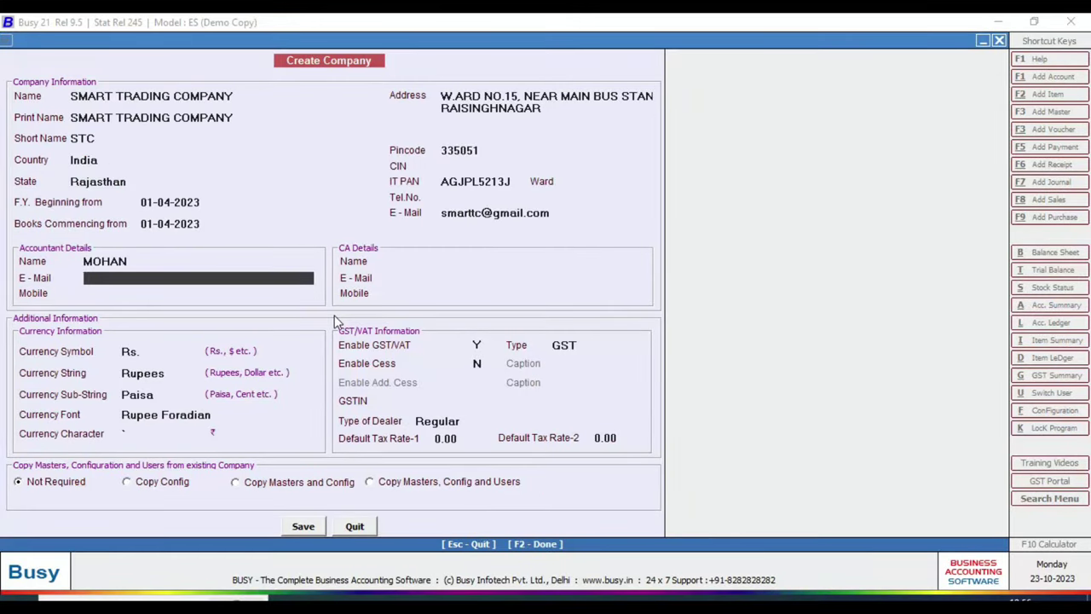
{"action": "key", "text": "Return"}
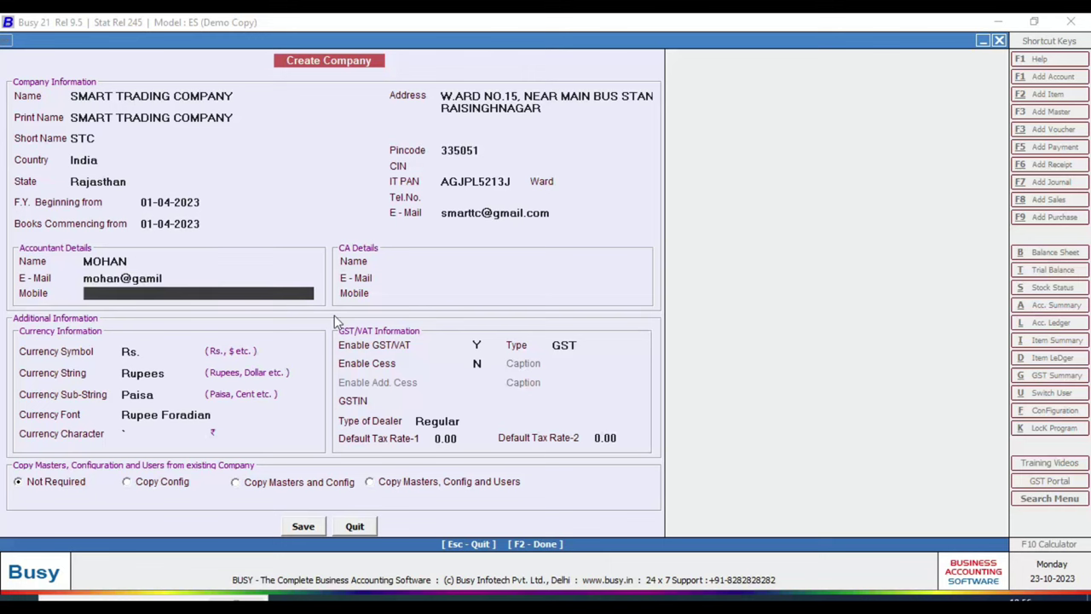
{"action": "type", "text": "9888888888"}
{"action": "key", "text": "Return"}
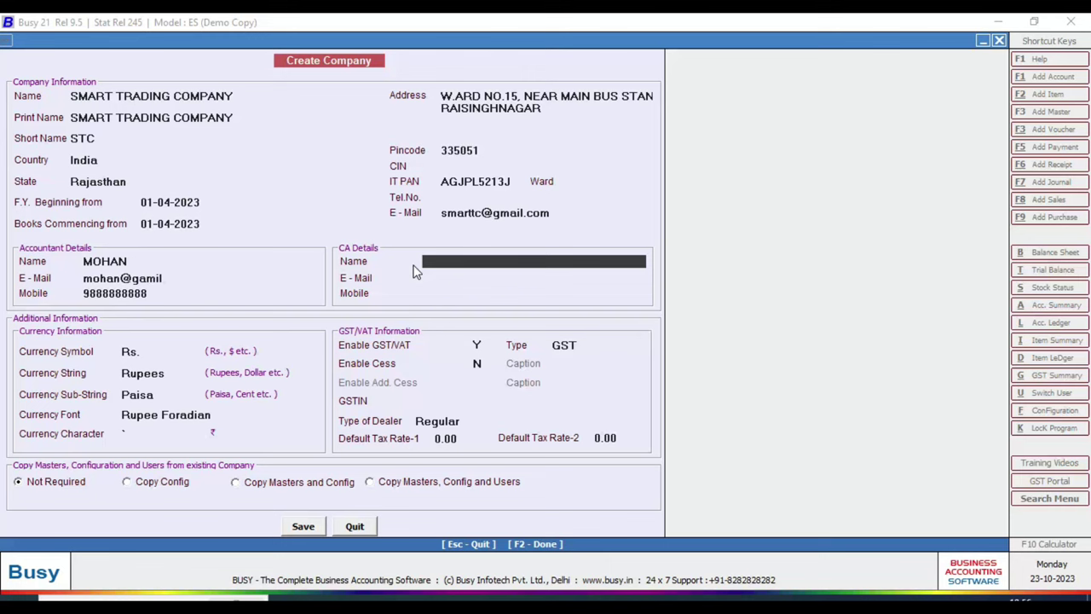
{"action": "key", "text": "Return"}
{"action": "key", "text": "Return"}
{"action": "key", "text": "Return"}
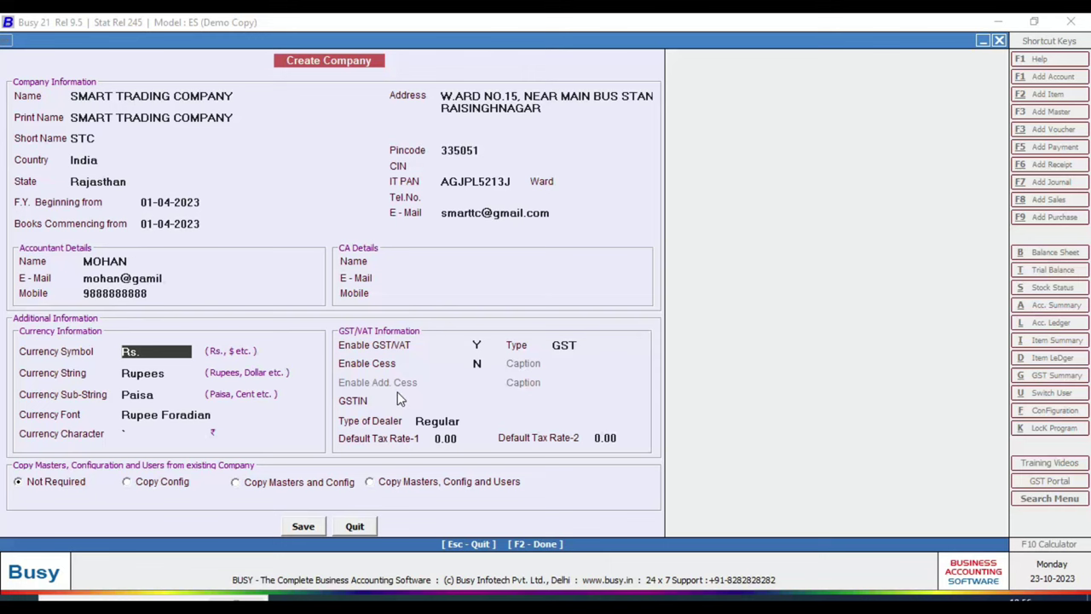
- Accept the default currency, select GST as the tax type, and leave cess at N
{"action": "key", "text": "Return"}
{"action": "key", "text": "Return"}
{"action": "key", "text": "Return"}
{"action": "key", "text": "Return"}
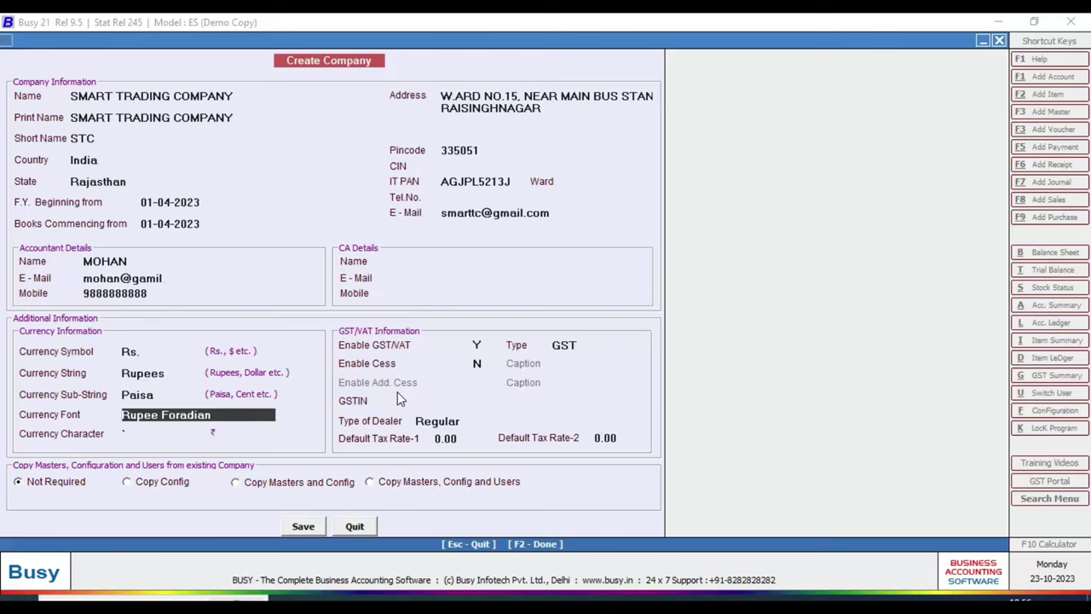
{"action": "key", "text": "Return"}
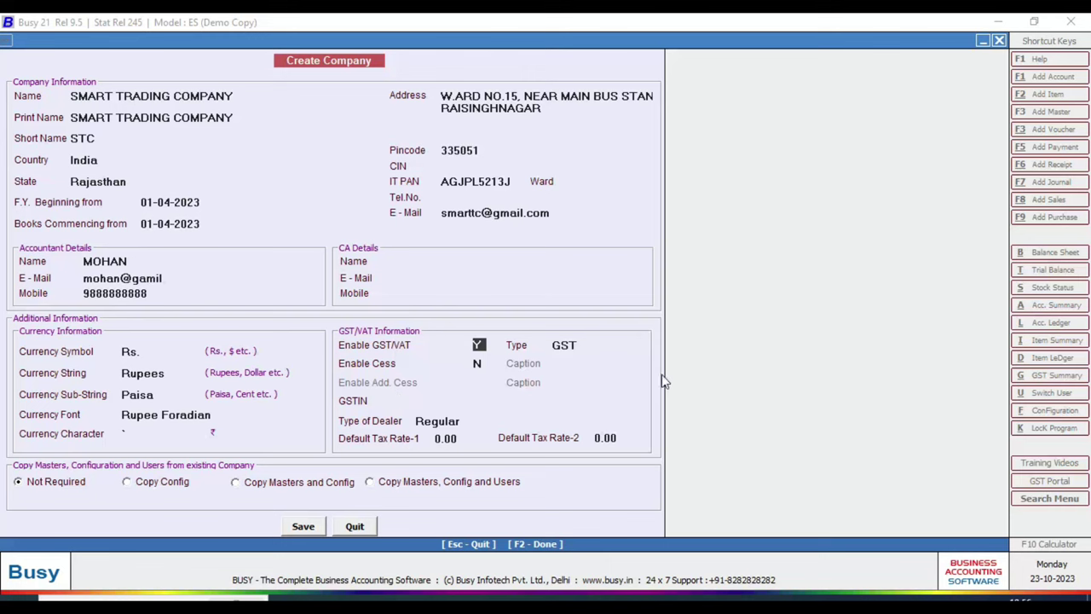
{"action": "key", "text": "Return"}
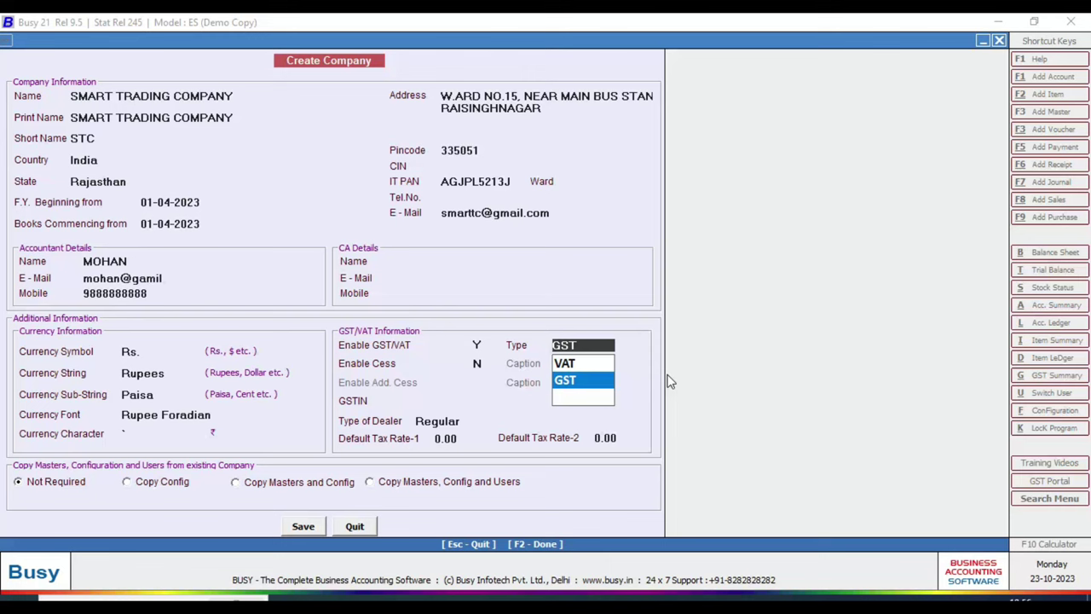
{"action": "key", "text": "Return"}
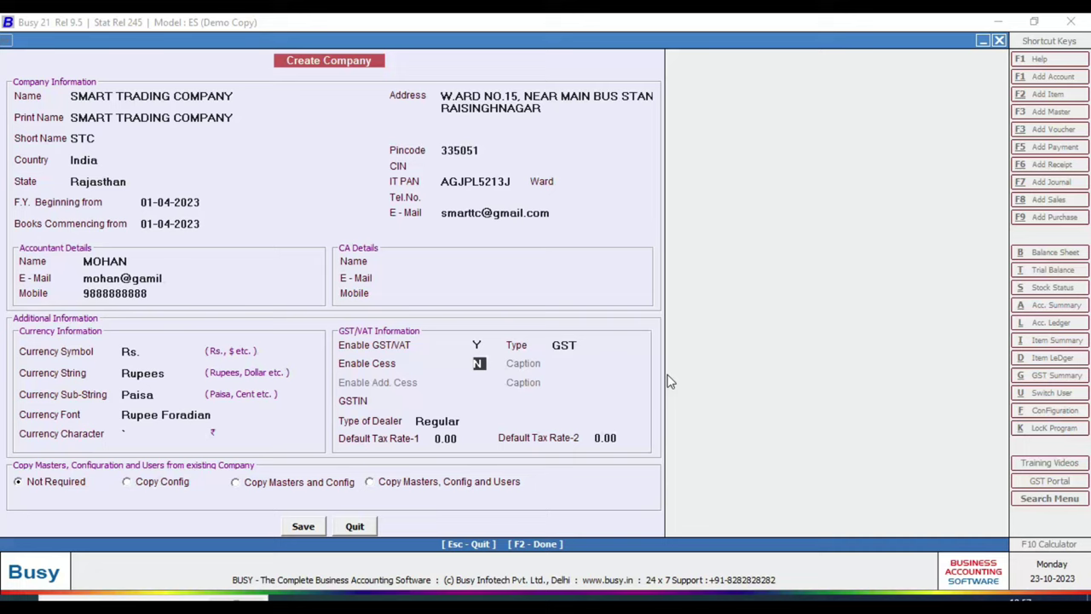
{"action": "key", "text": "Return"}
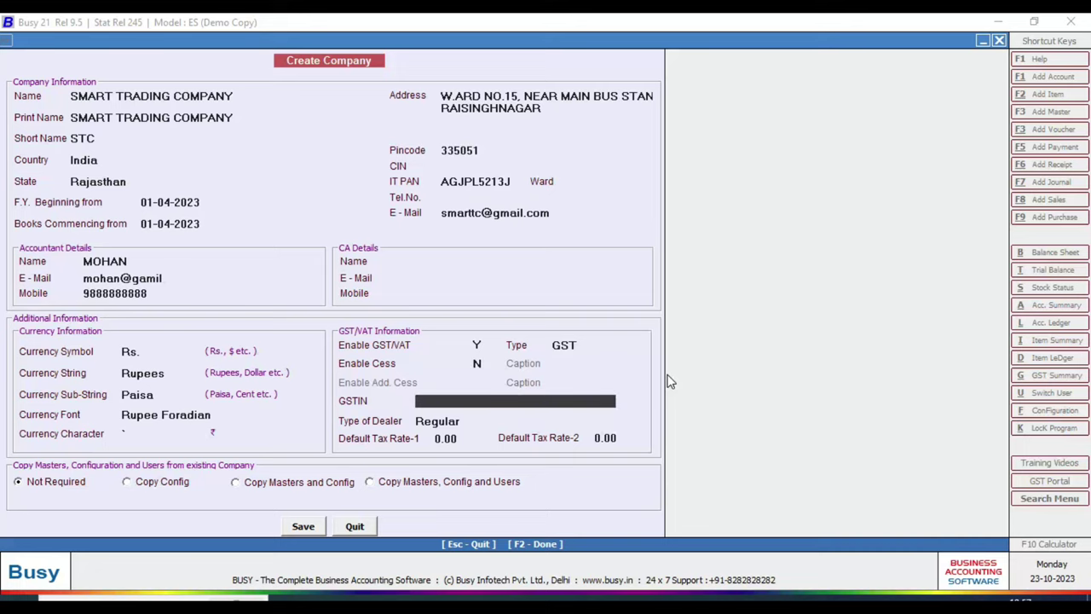
{"action": "key", "text": "alt+Tab"}
{"action": "key", "text": "alt+Tab"}
{"action": "key", "text": "alt+Tab"}
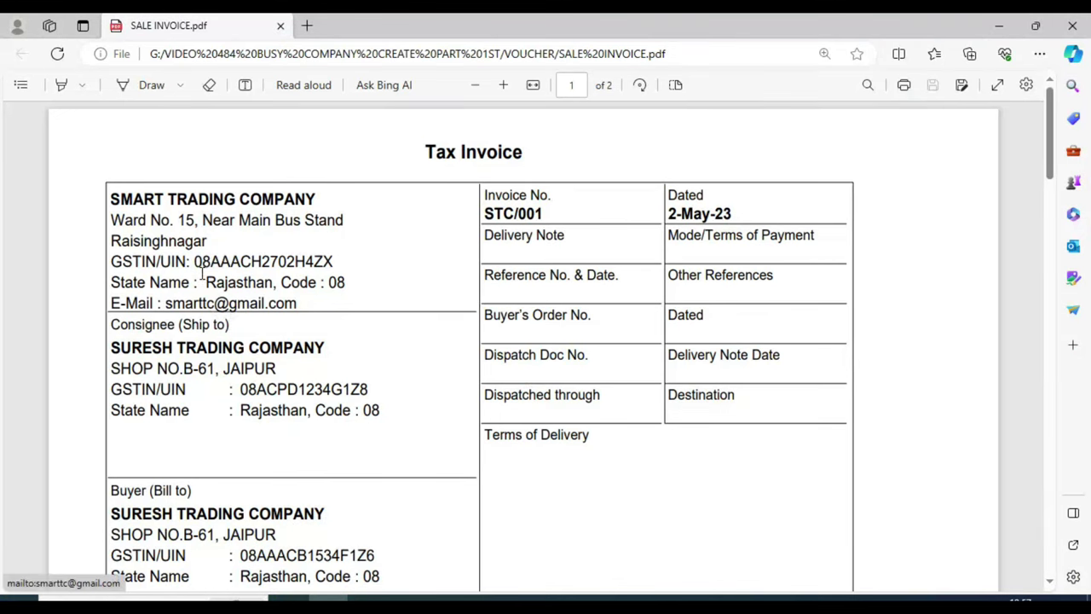
- Copy the company's GSTIN from the invoice PDF and paste it into the GSTIN field
{"action": "left_click_drag", "start_coordinate": [194, 261], "coordinate": [320, 261]}
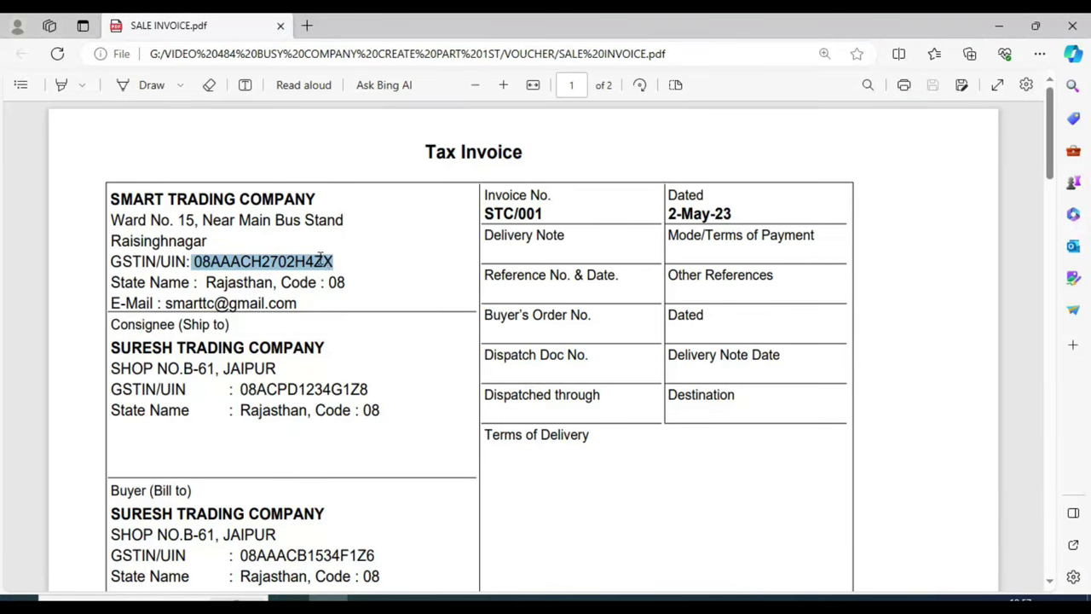
{"action": "right_click", "coordinate": [320, 261]}
{"action": "left_click", "coordinate": [359, 327]}
{"action": "key", "text": "alt+Tab"}
{"action": "key", "text": "ctrl+v"}
{"action": "key", "text": "Return"}
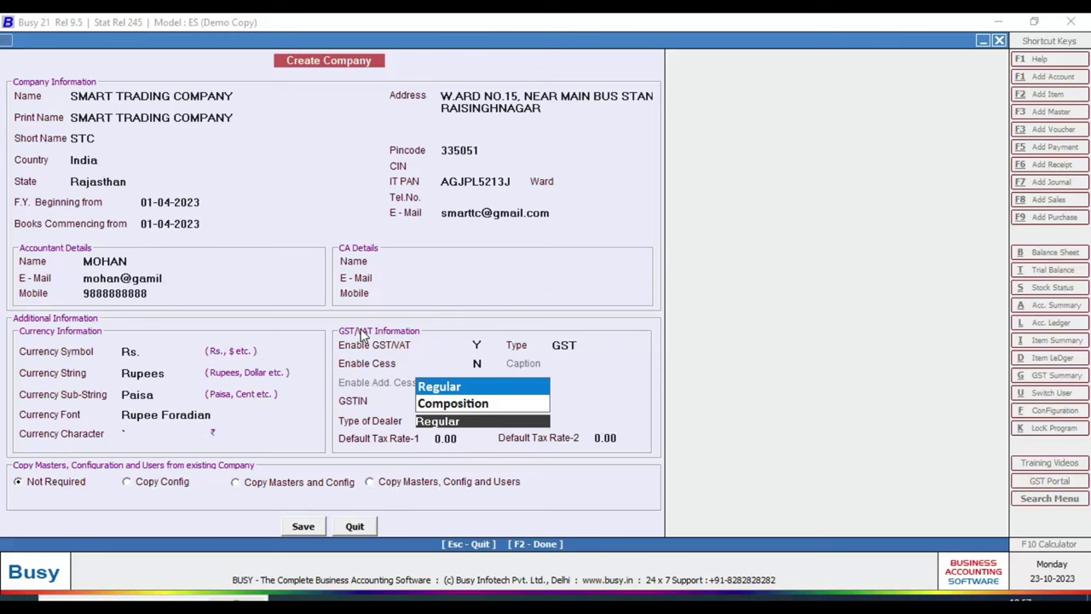
- Keep dealer type Regular and both default tax rates at 0.00
{"action": "key", "text": "Return"}
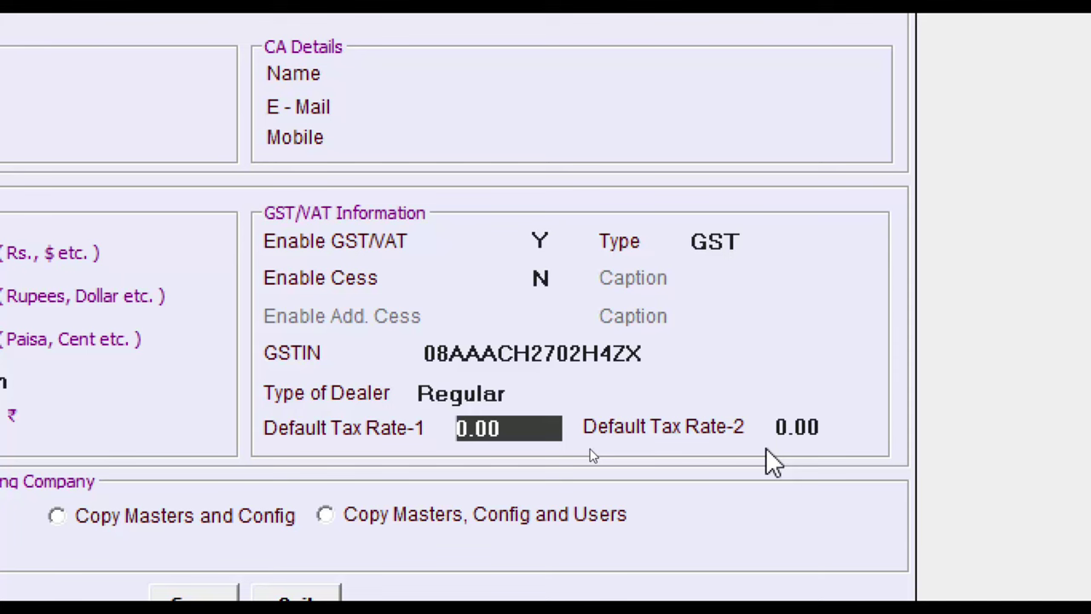
{"action": "key", "text": "Return"}
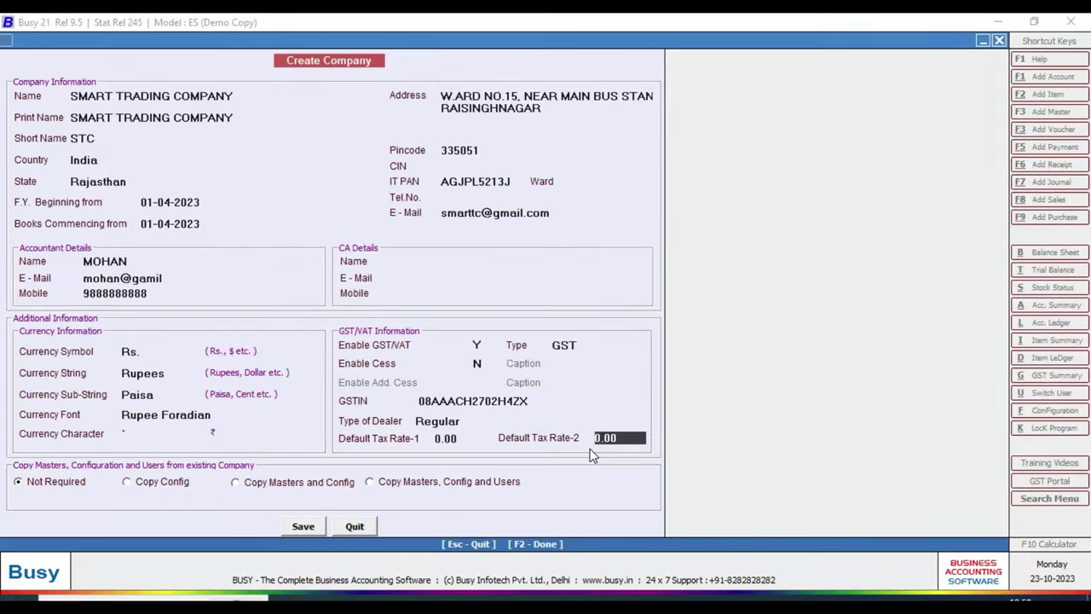
{"action": "key", "text": "Return"}
{"action": "key", "text": "Return"}
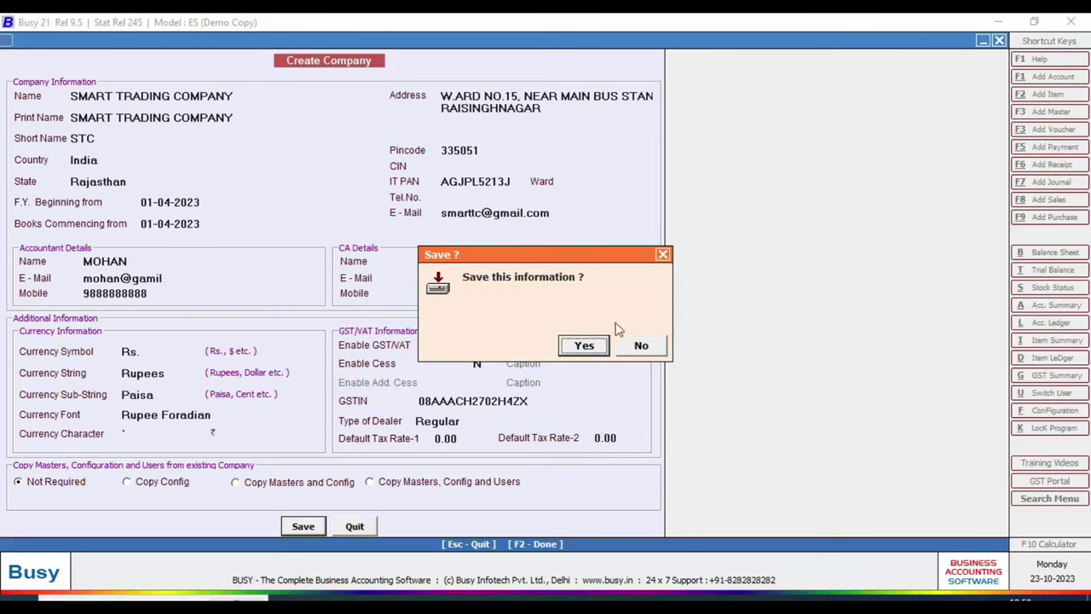
- Confirm saving Smart Trading Company and acknowledge the Congratulations message
{"action": "left_click", "coordinate": [584, 346]}
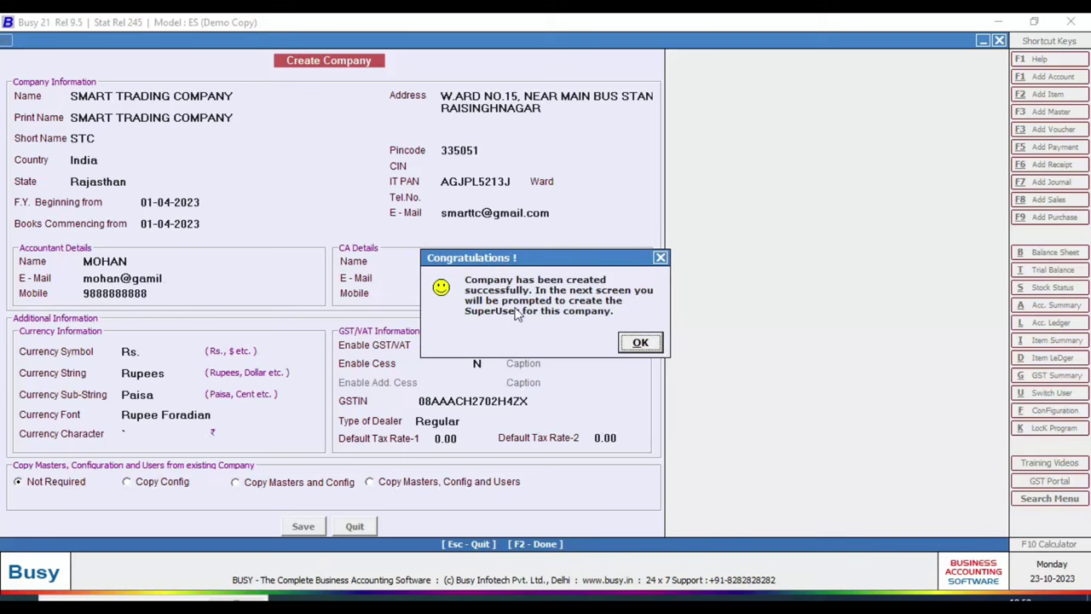
{"action": "left_click", "coordinate": [640, 343]}
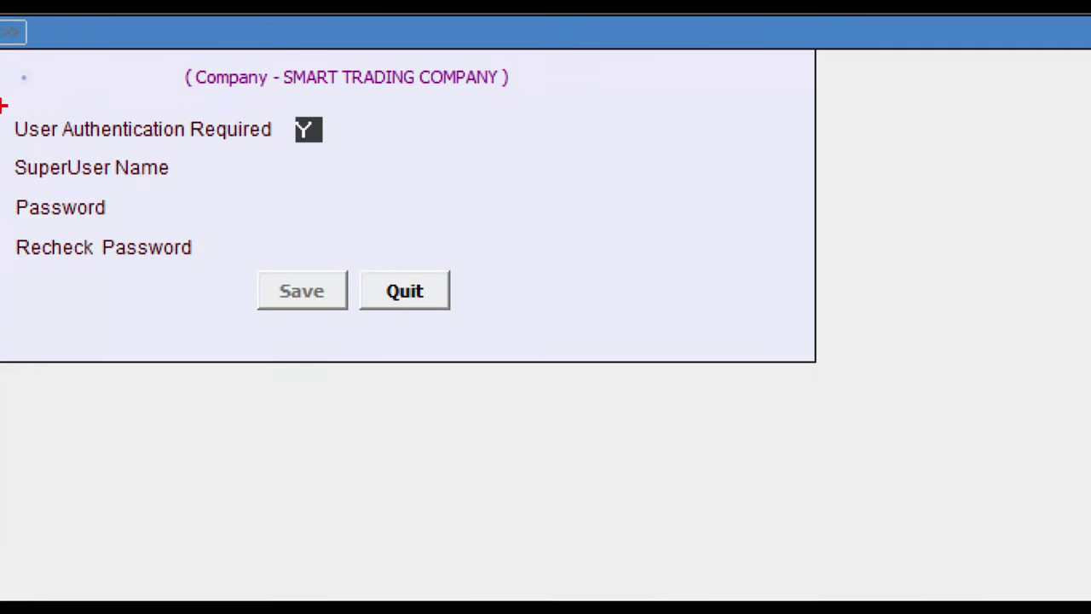
- Keep user authentication set to Y and create the SuperUser with a login name and password
{"action": "left_click_drag", "start_coordinate": [3, 106], "coordinate": [553, 343]}
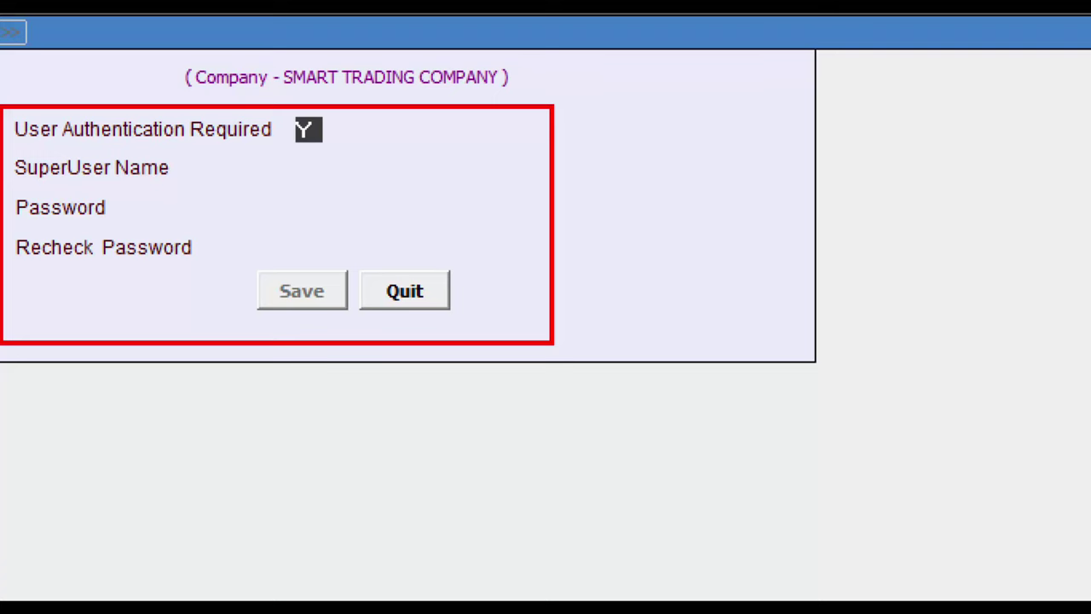
{"action": "key", "text": "n"}
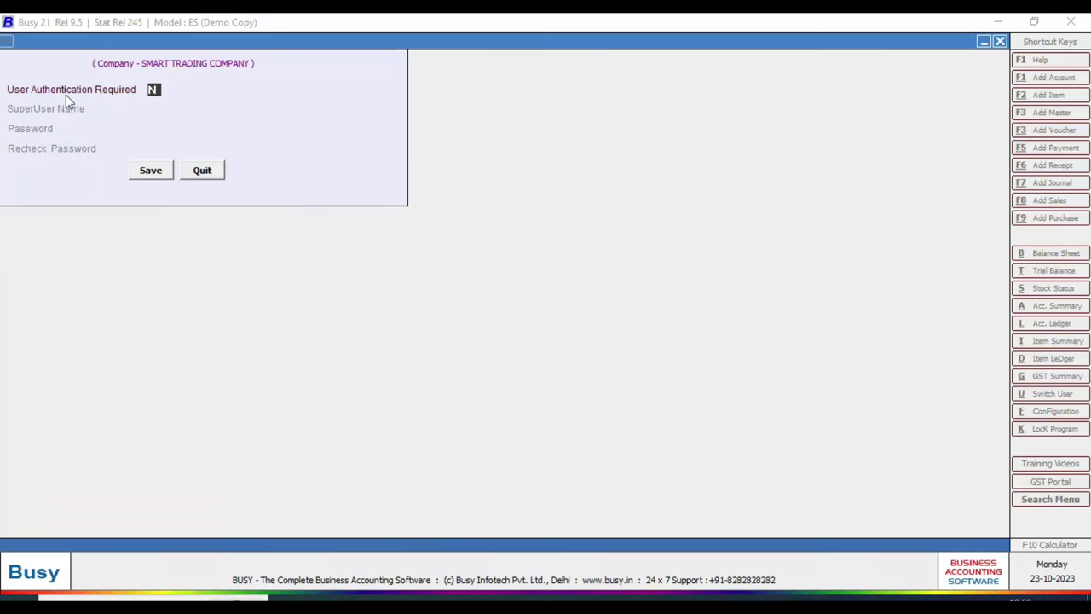
{"action": "key", "text": "y"}
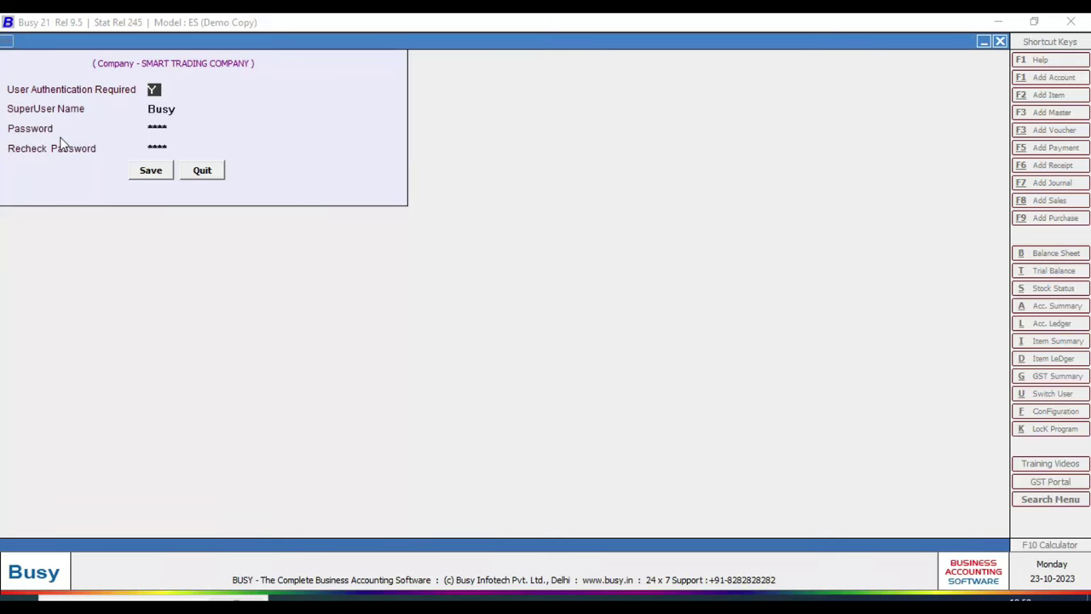
{"action": "key", "text": "Return"}
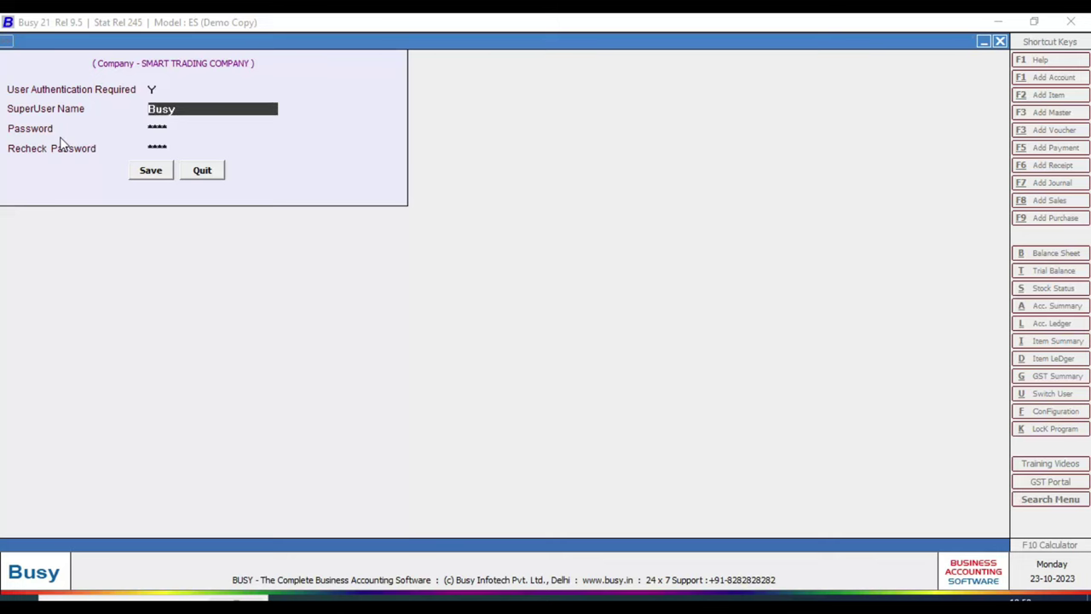
{"action": "type", "text": "ABC"}
{"action": "key", "text": "Return"}
{"action": "type", "text": "abc"}
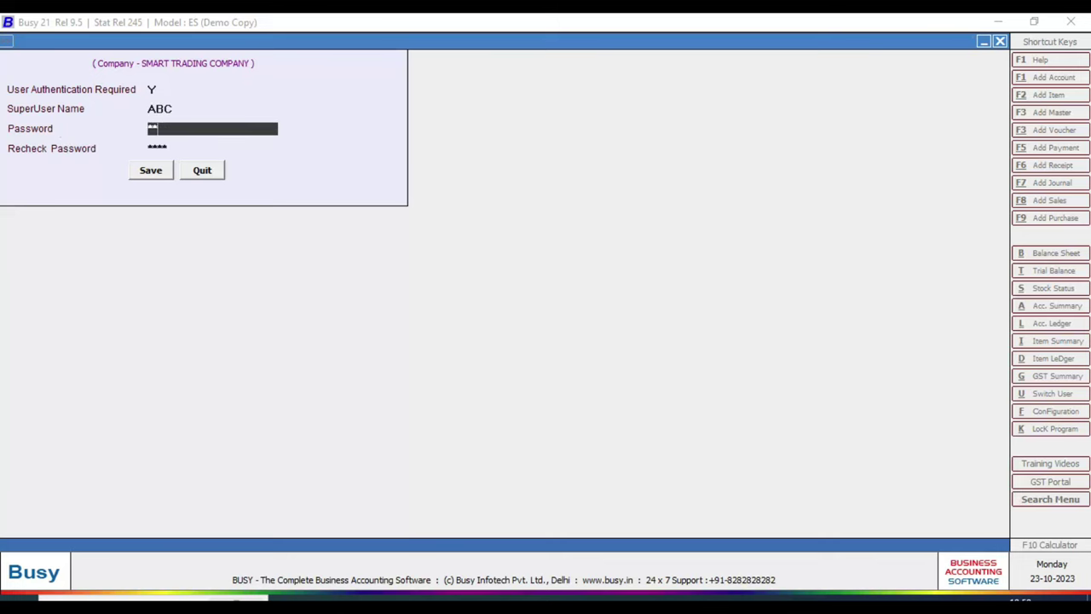
{"action": "type", "text": "d"}
{"action": "key", "text": "Return"}
{"action": "type", "text": "abcd"}
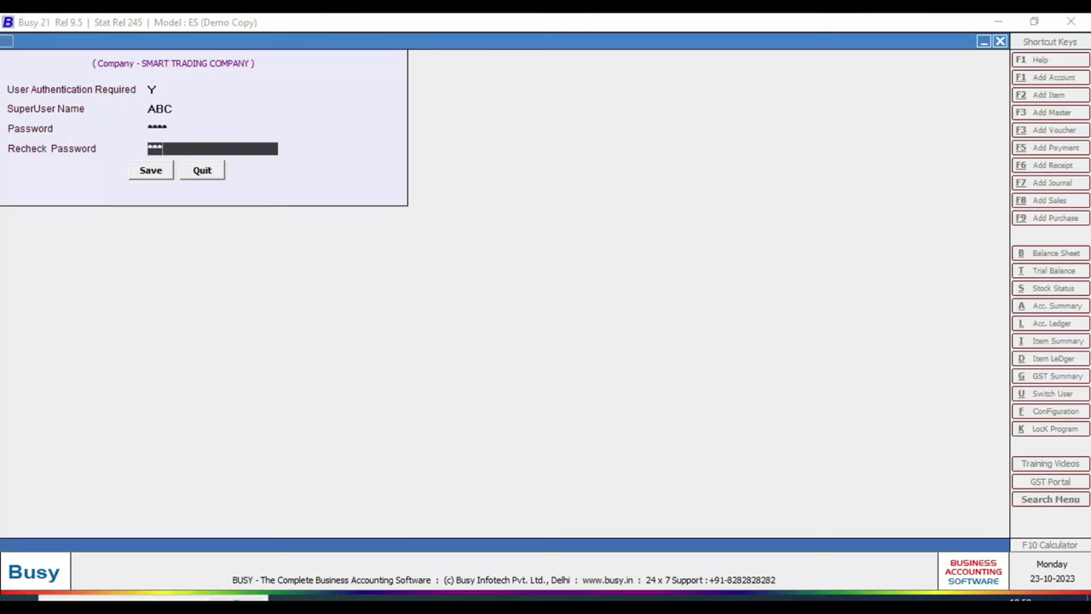
{"action": "key", "text": "Return"}
{"action": "key", "text": "Return"}
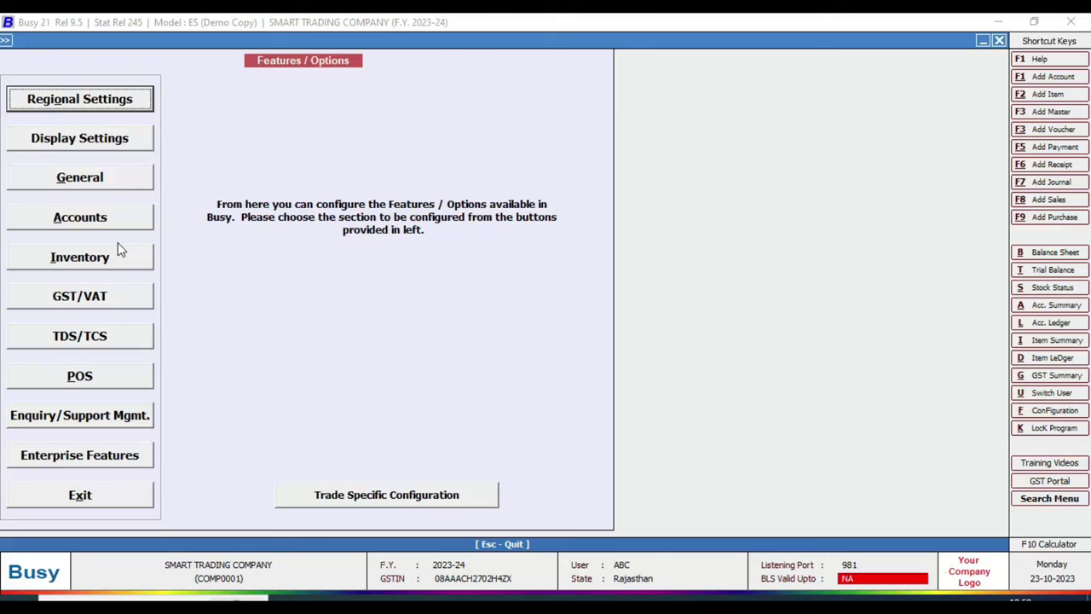
- Set GST return filing frequency to Monthly and keep the existing GSTIN despite the warning
{"action": "left_click", "coordinate": [65, 297]}
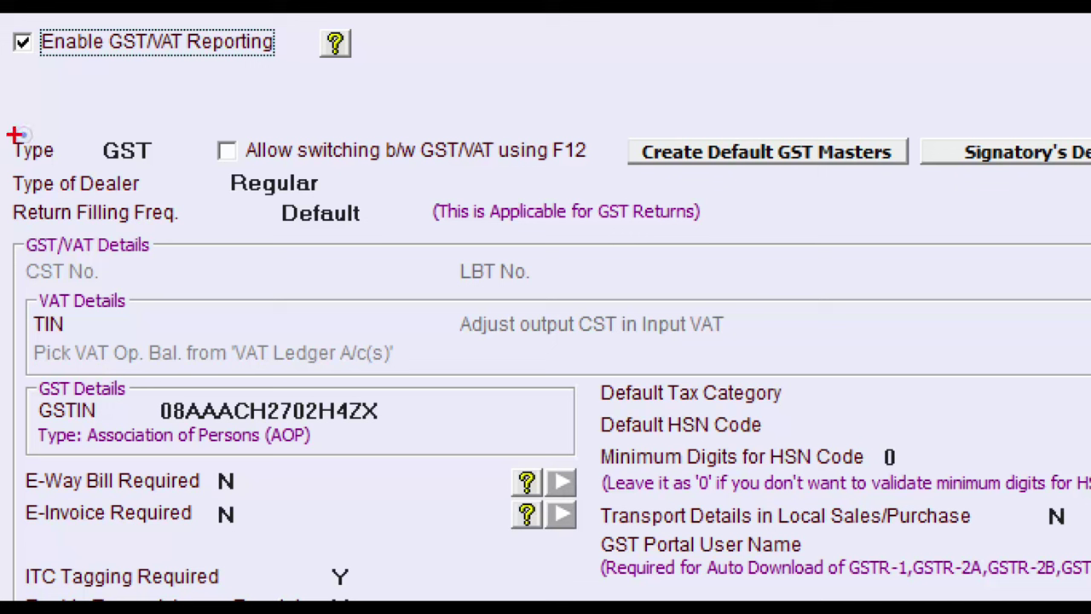
{"action": "left_click_drag", "start_coordinate": [193, 164], "coordinate": [333, 207]}
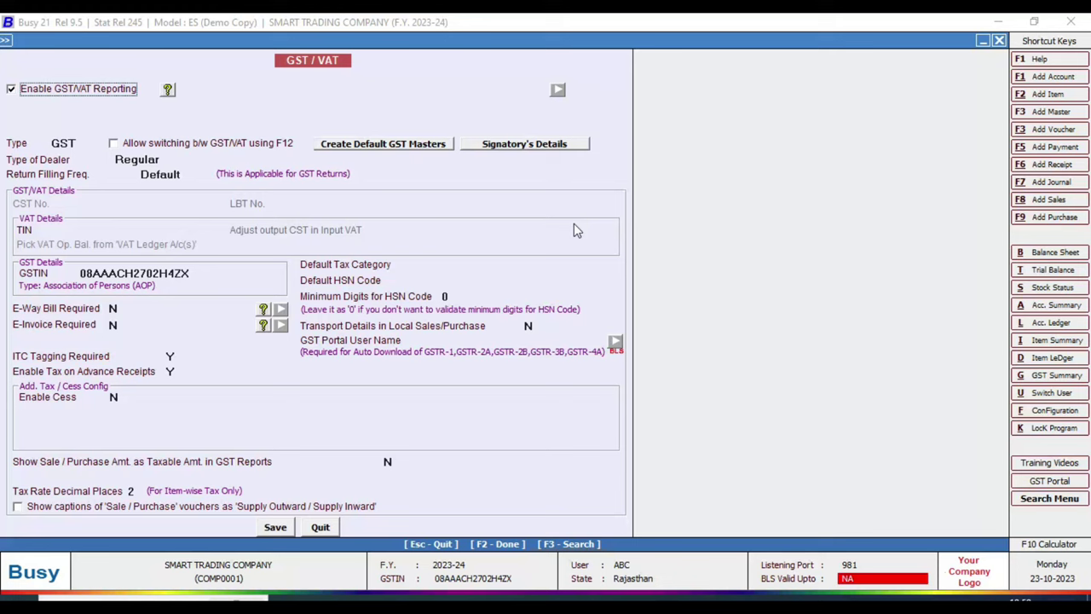
{"action": "left_click", "coordinate": [151, 174]}
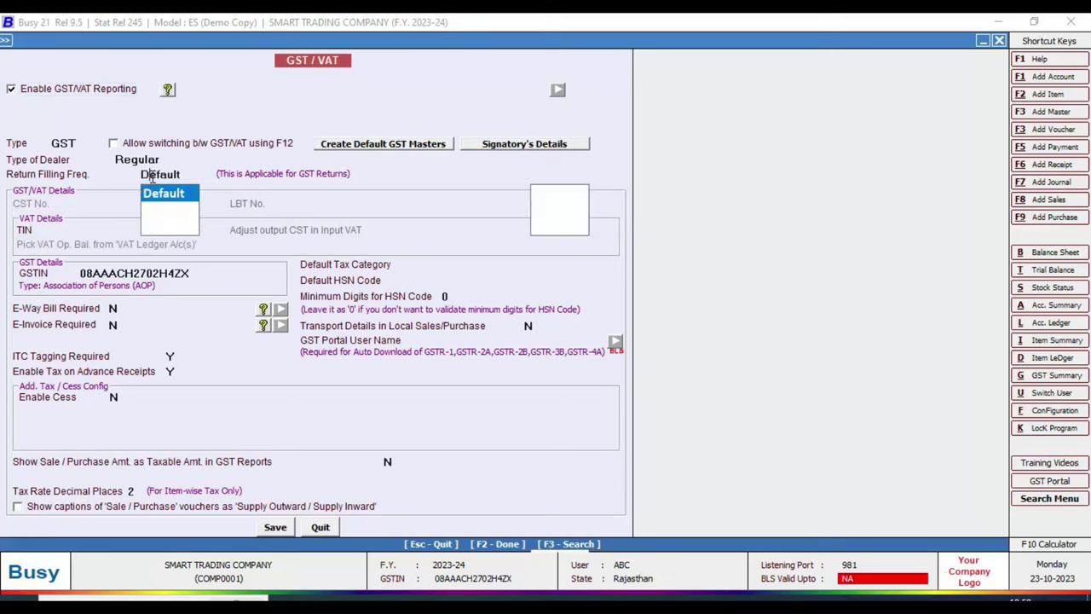
{"action": "key", "text": "Down"}
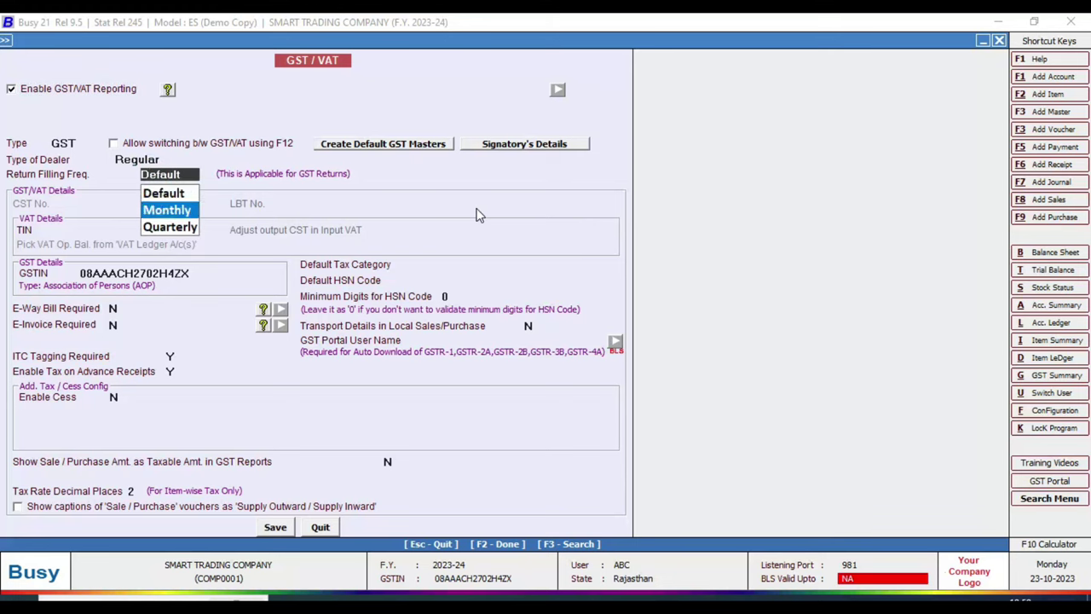
{"action": "key", "text": "Down"}
{"action": "key", "text": "Up"}
{"action": "key", "text": "Return"}
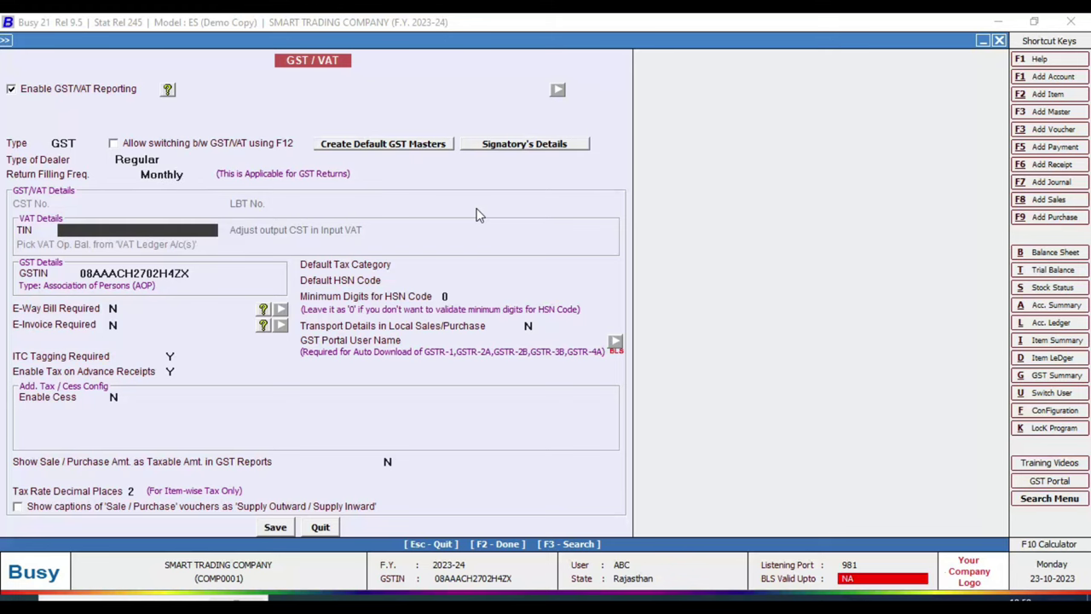
{"action": "key", "text": "Return"}
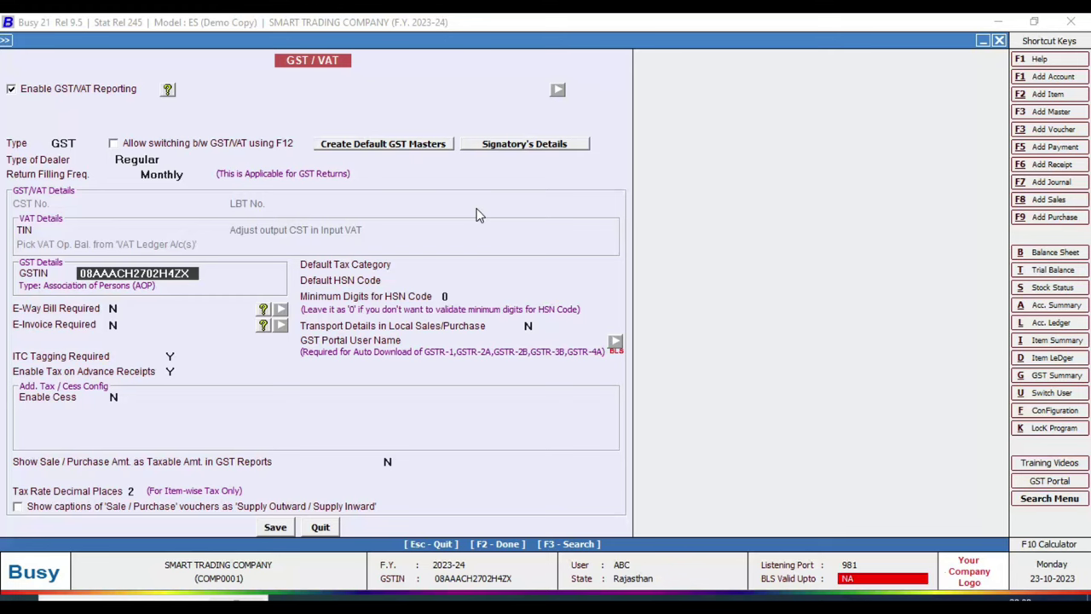
{"action": "key", "text": "Return"}
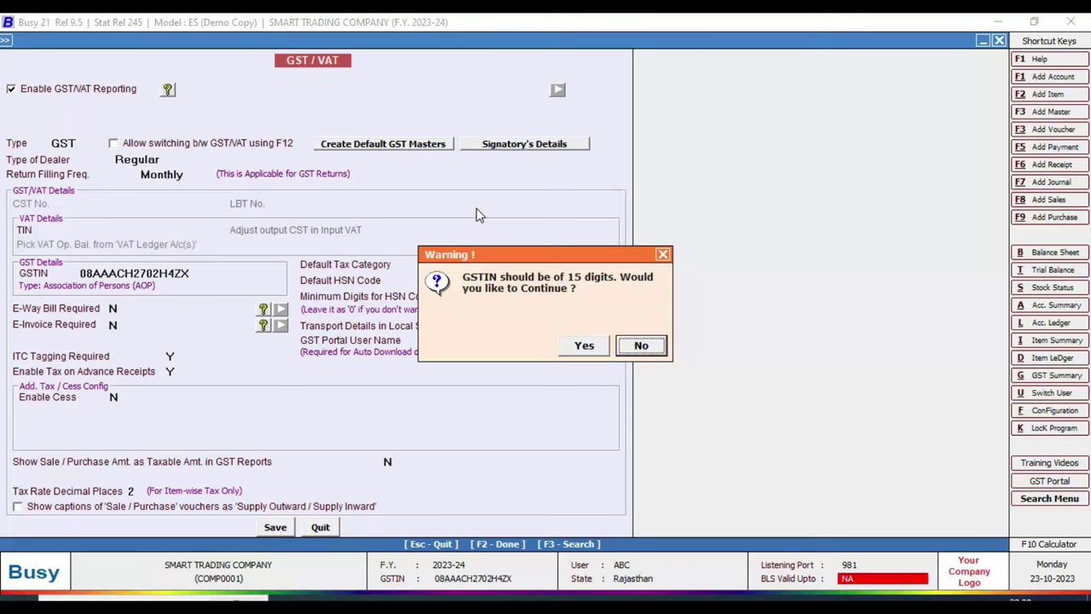
{"action": "key", "text": "Left"}
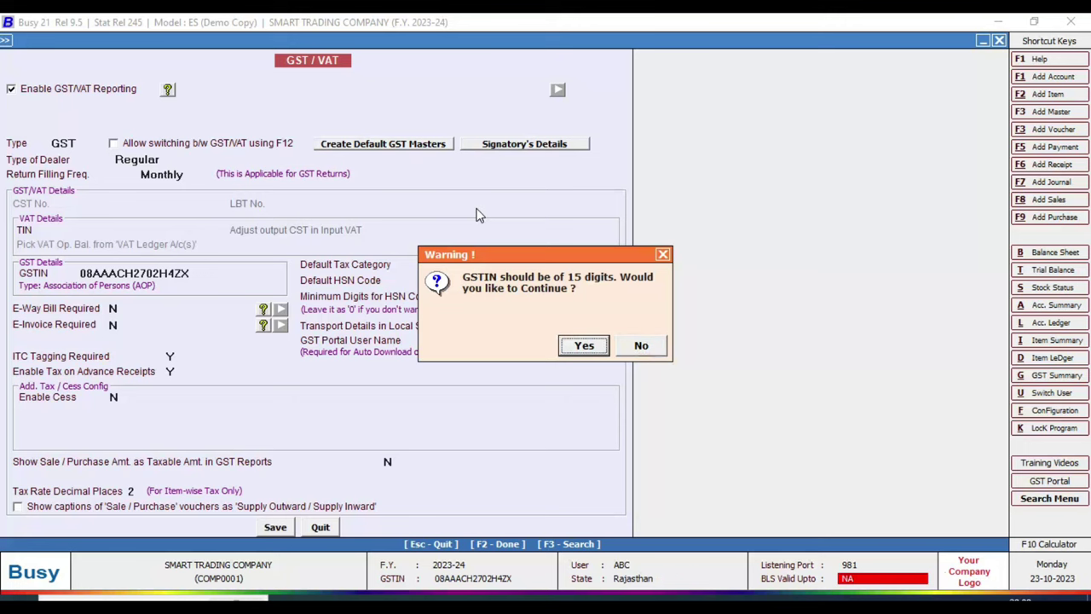
{"action": "key", "text": "Return"}
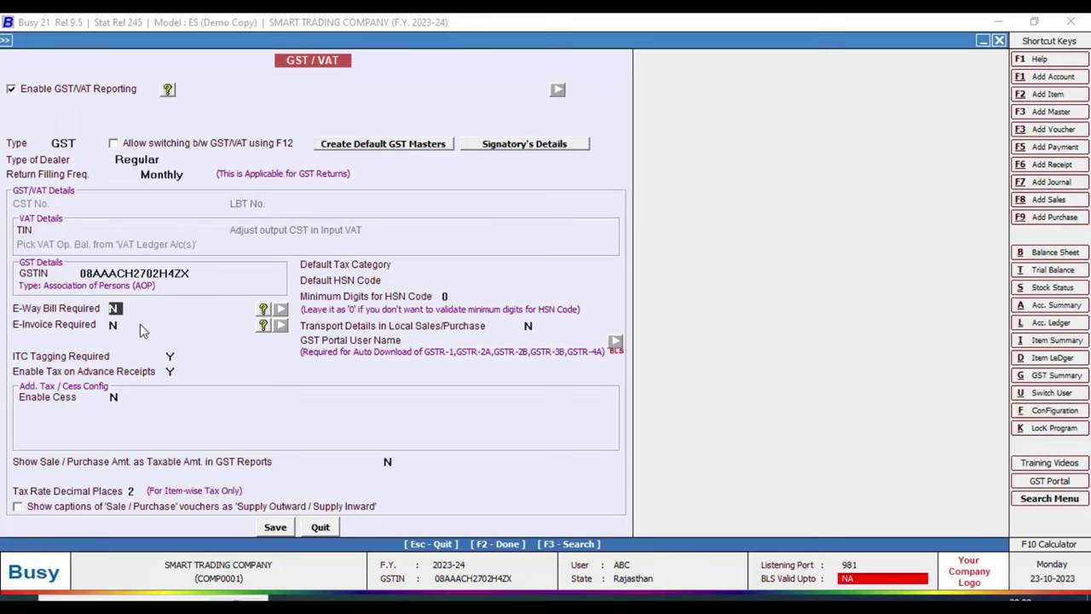
- Make e-way bills required with From Place RAISINGHNAGAR, PIN 335051 and threshold 50,000.00
{"action": "key", "text": "y"}
{"action": "key", "text": "Return"}
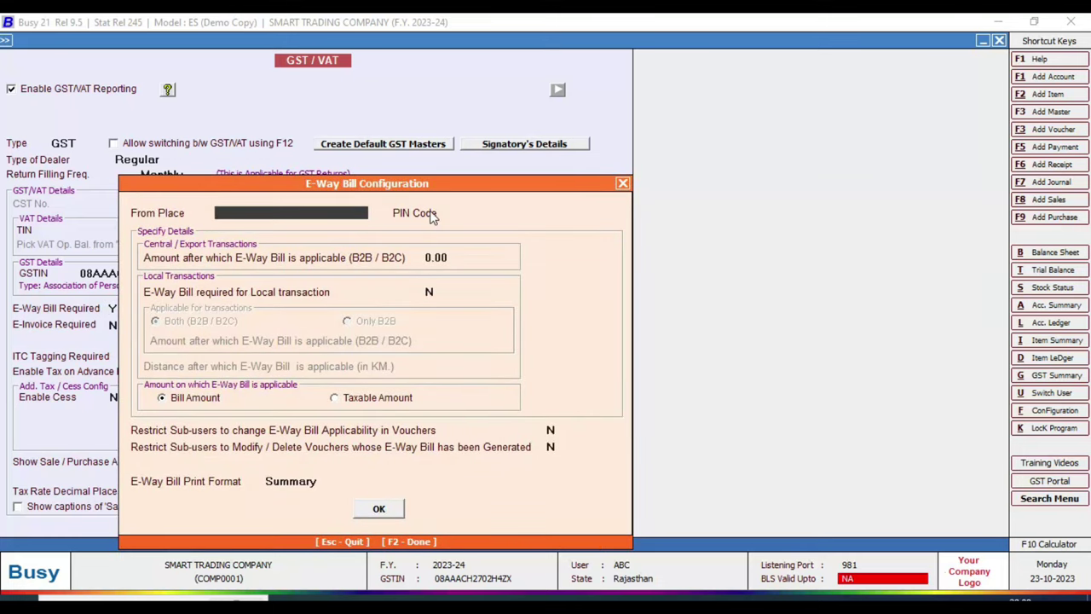
{"action": "type", "text": "RAISINGHNAGAR"}
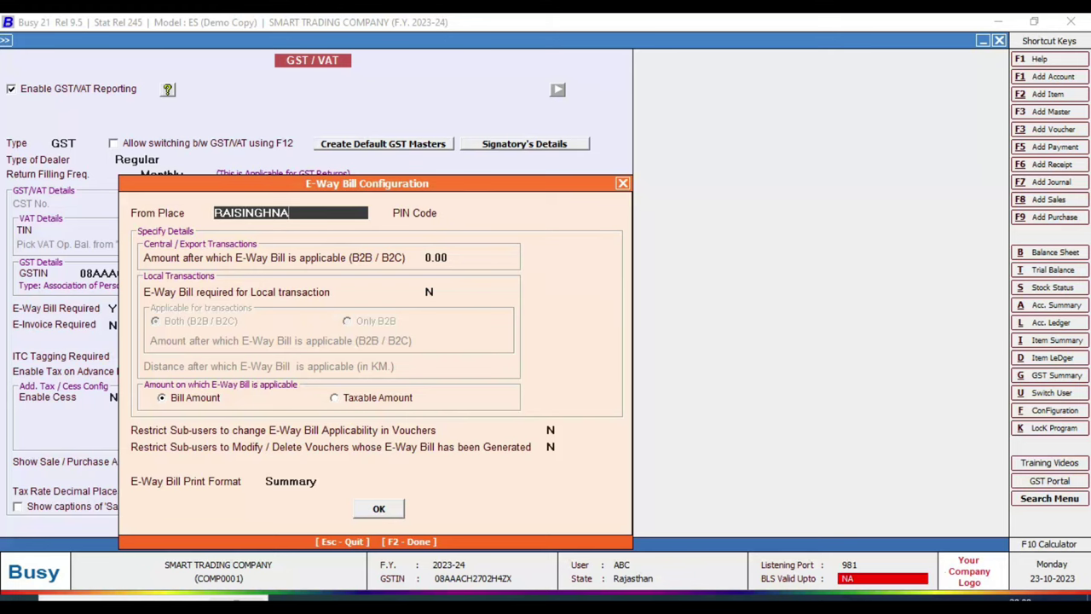
{"action": "key", "text": "Return"}
{"action": "type", "text": "33"}
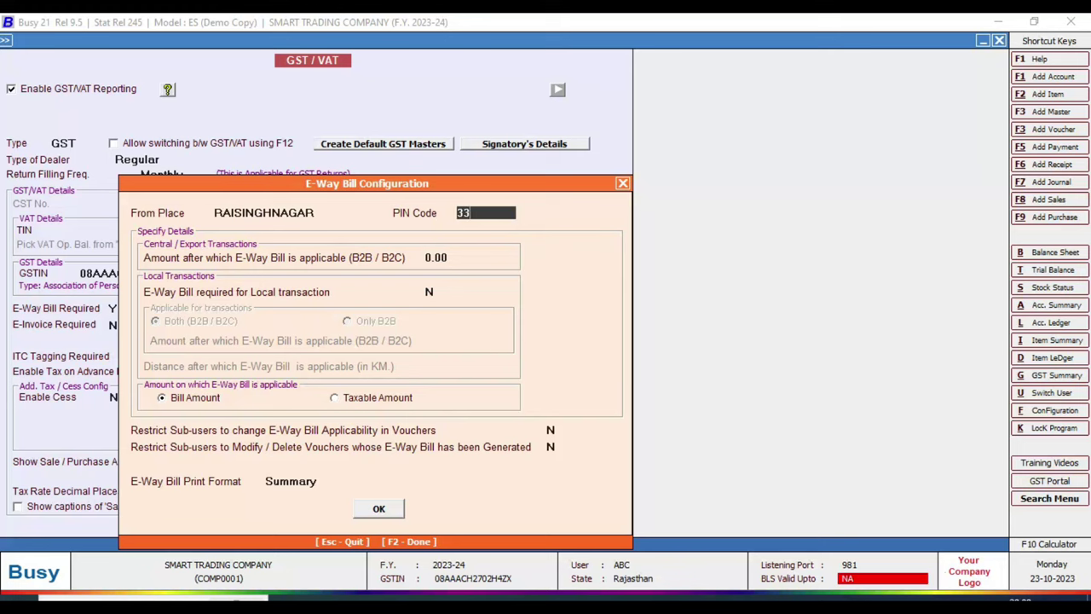
{"action": "type", "text": "5051"}
{"action": "key", "text": "Return"}
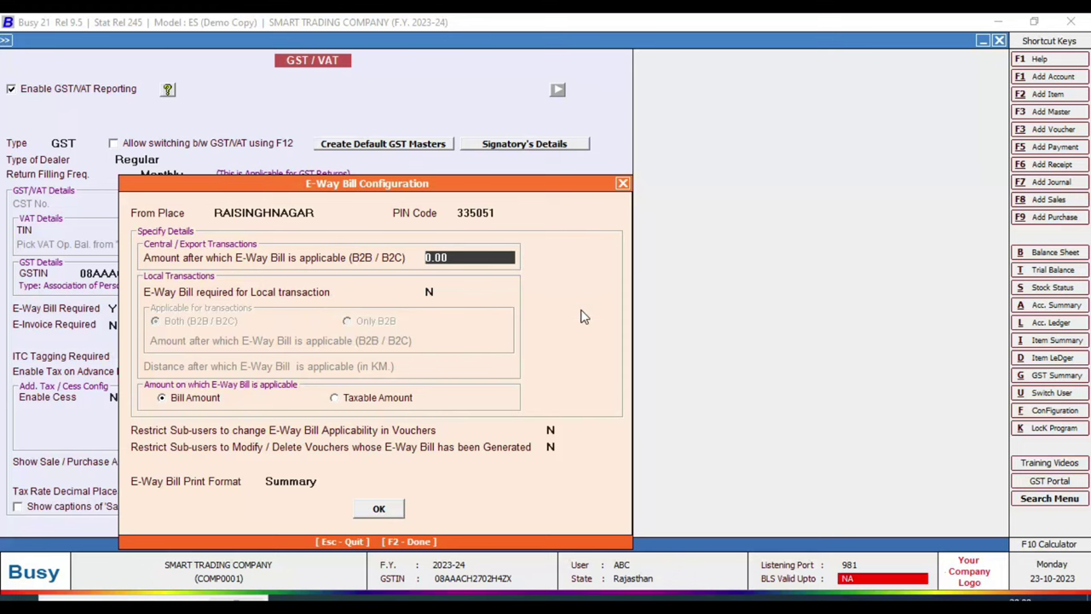
{"action": "type", "text": "50000"}
{"action": "key", "text": "Return"}
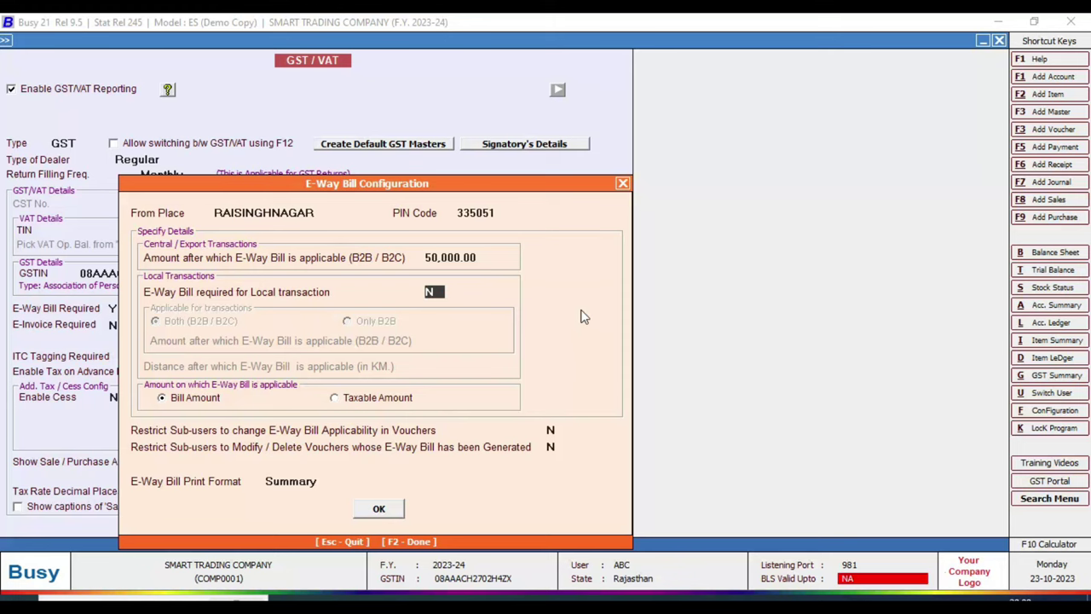
- Require e-way bills for local transactions at 50,000.00 with distance 0, and confirm the configuration
{"action": "key", "text": "y"}
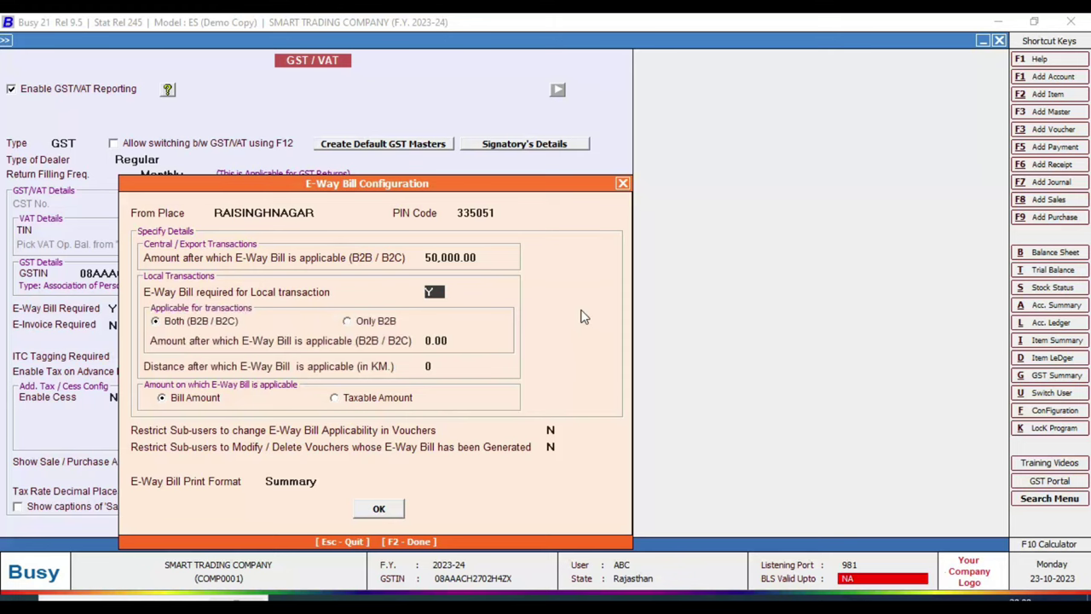
{"action": "key", "text": "Return"}
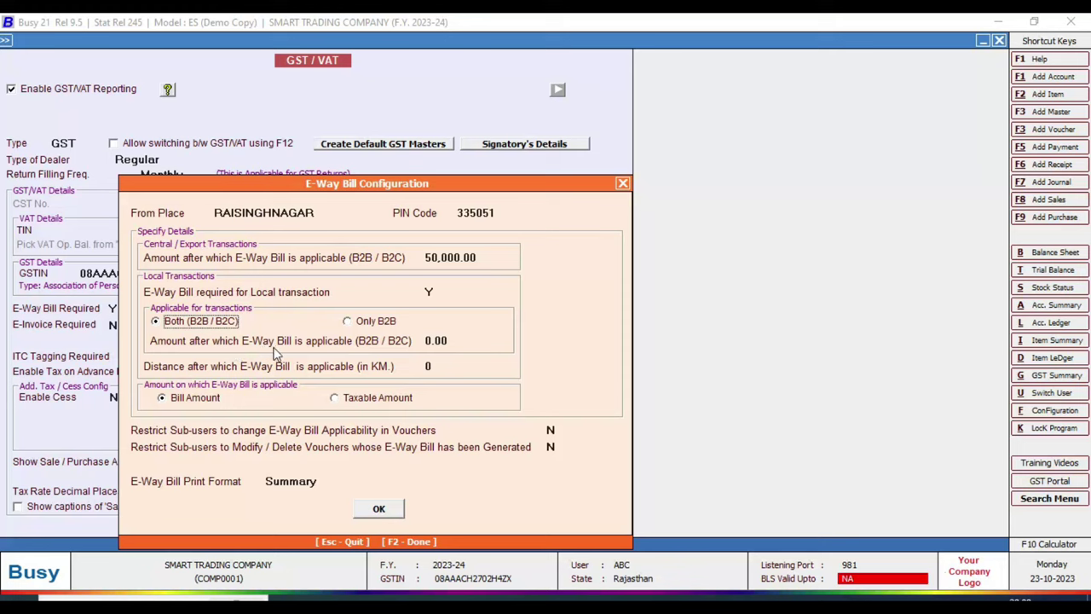
{"action": "left_click", "coordinate": [435, 340]}
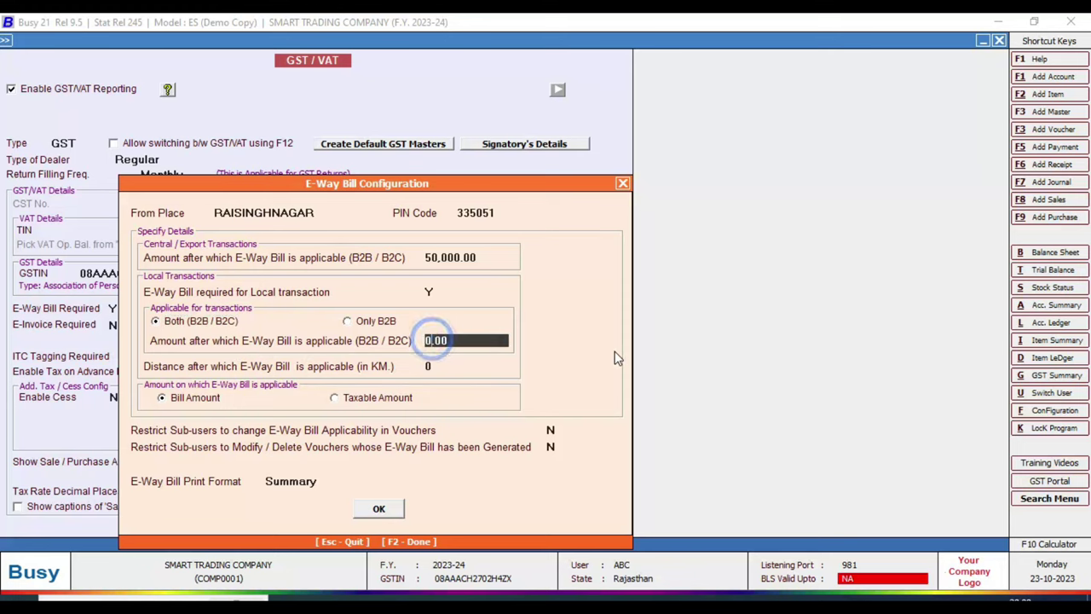
{"action": "key", "text": "BackSpace"}
{"action": "key", "text": "BackSpace"}
{"action": "key", "text": "BackSpace"}
{"action": "key", "text": "BackSpace"}
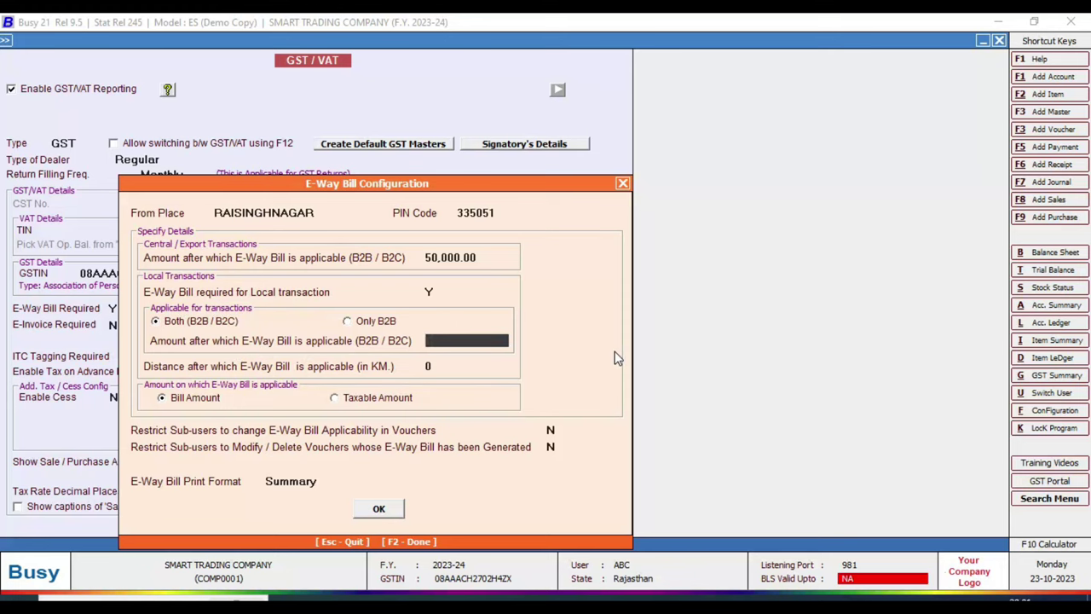
{"action": "type", "text": "50000"}
{"action": "key", "text": "Return"}
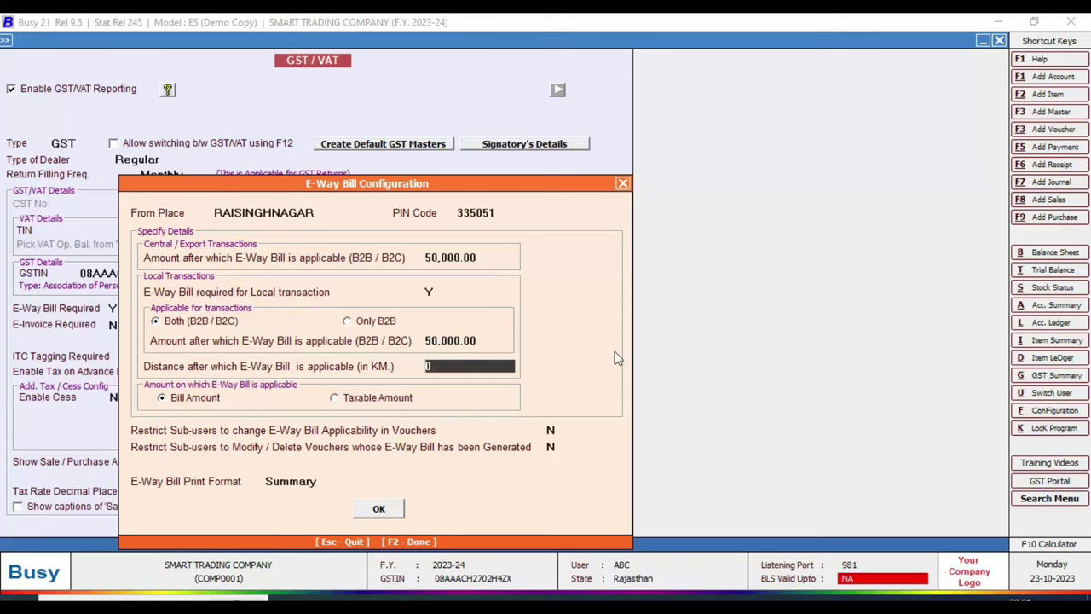
{"action": "key", "text": "Return"}
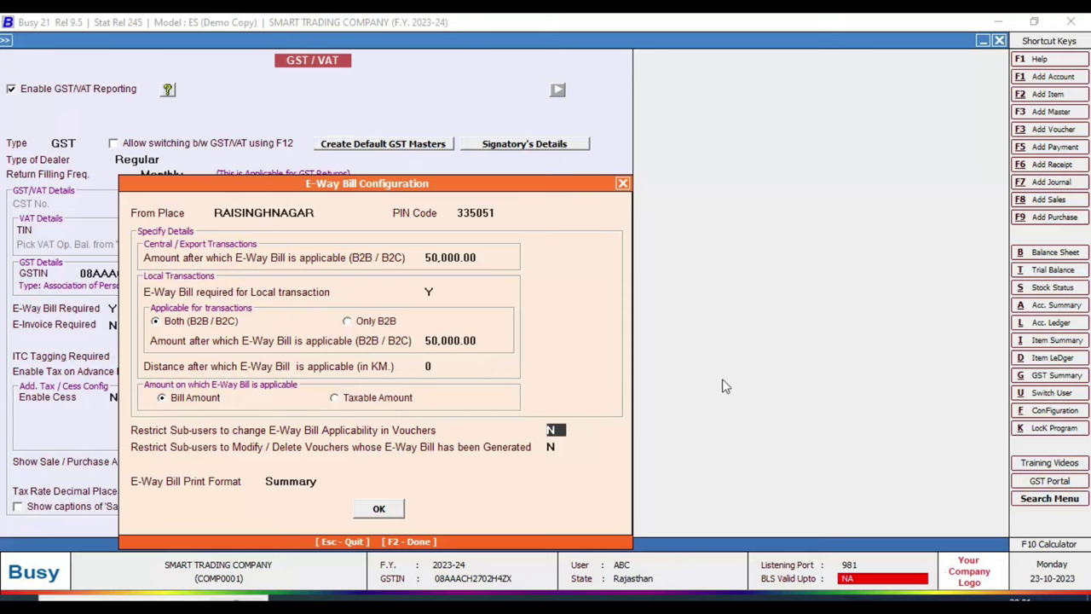
{"action": "left_click", "coordinate": [382, 507]}
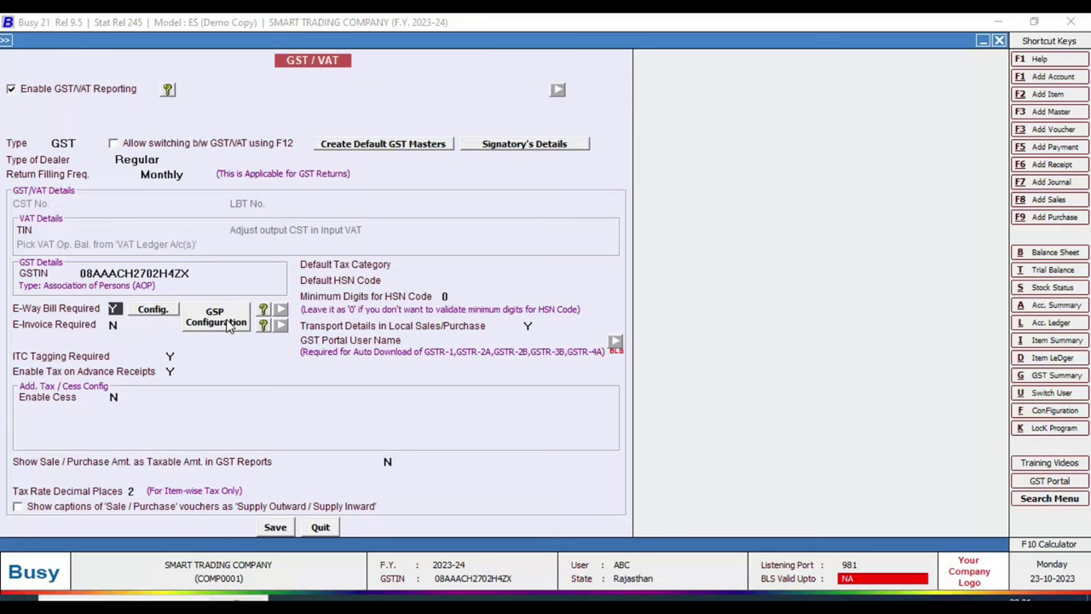
- Leave GSP credentials unchanged and save the GST/VAT settings, accepting the GST warning
{"action": "left_click", "coordinate": [227, 324]}
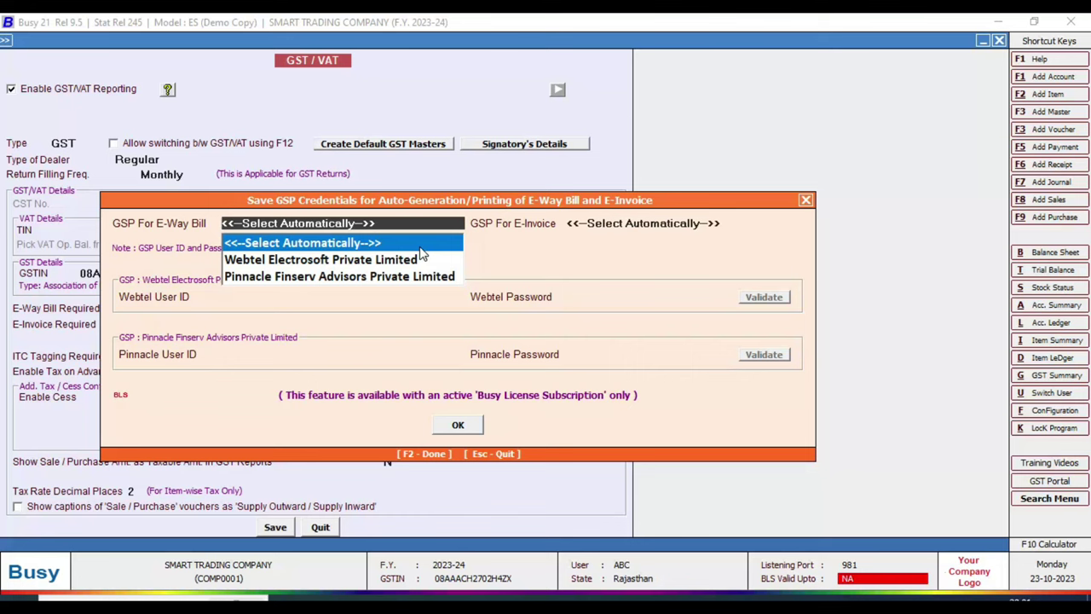
{"action": "key", "text": "Escape"}
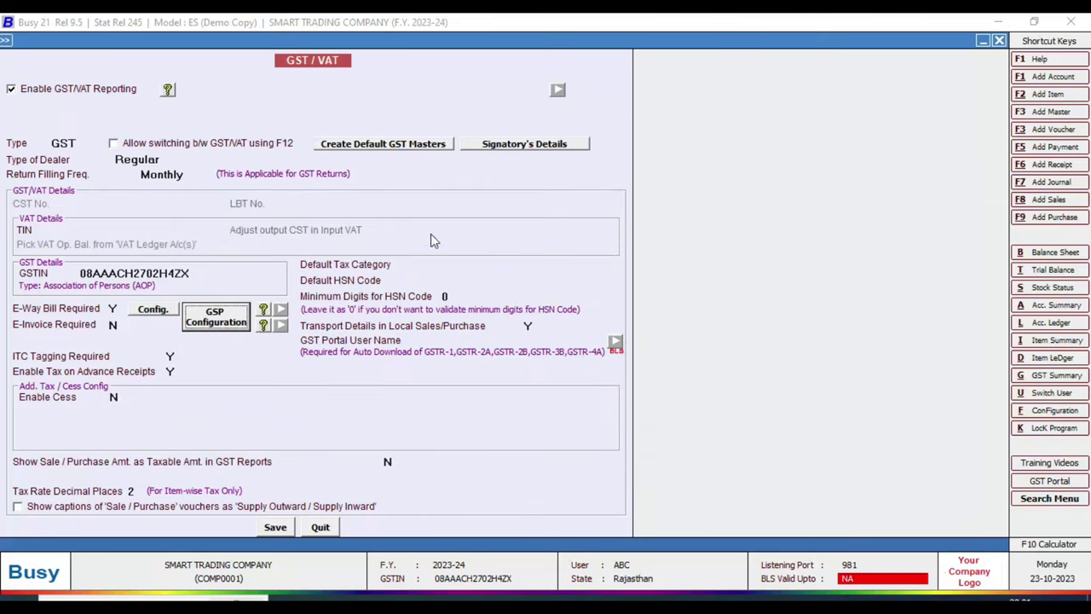
{"action": "left_click", "coordinate": [276, 528]}
{"action": "left_click", "coordinate": [572, 352]}
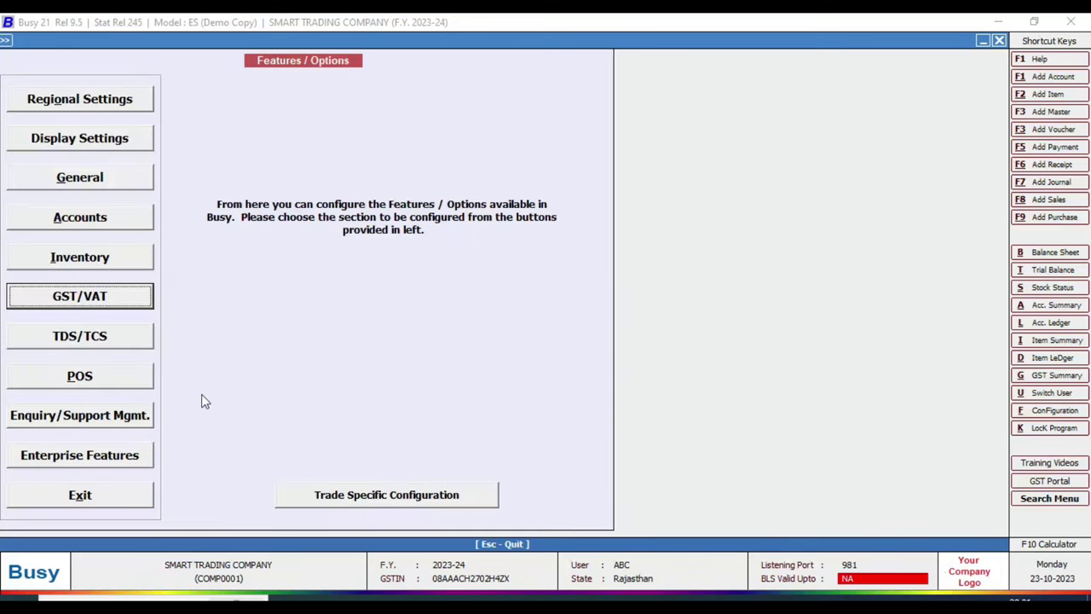
- Exit the Features/Options screen back to the company's main menu
{"action": "left_click", "coordinate": [80, 496]}
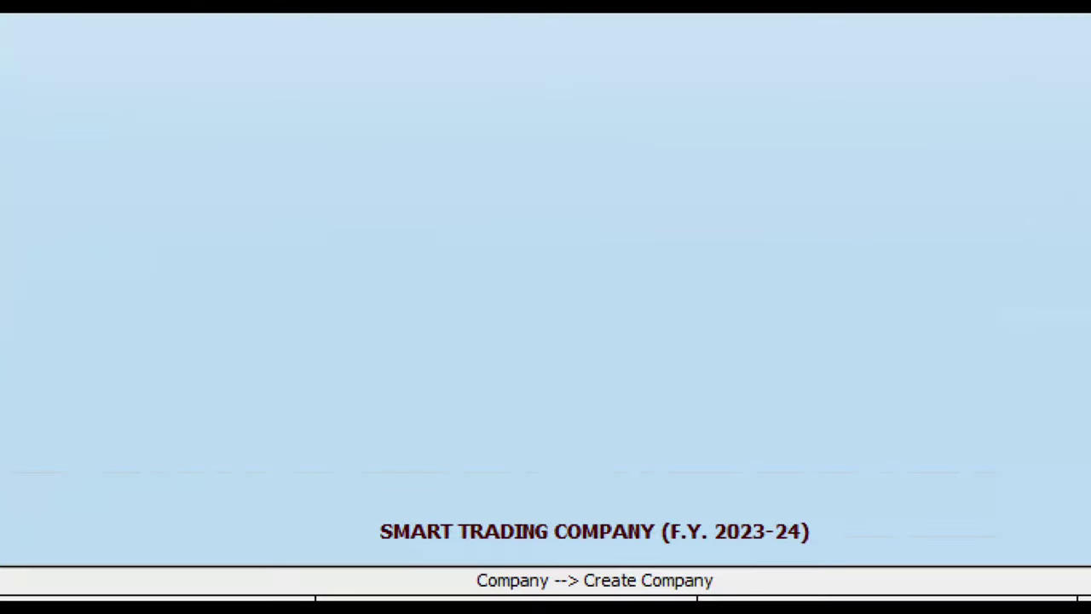
{"action": "left_click", "coordinate": [418, 506]}
{"action": "left_click_drag", "start_coordinate": [341, 492], "coordinate": [865, 560]}
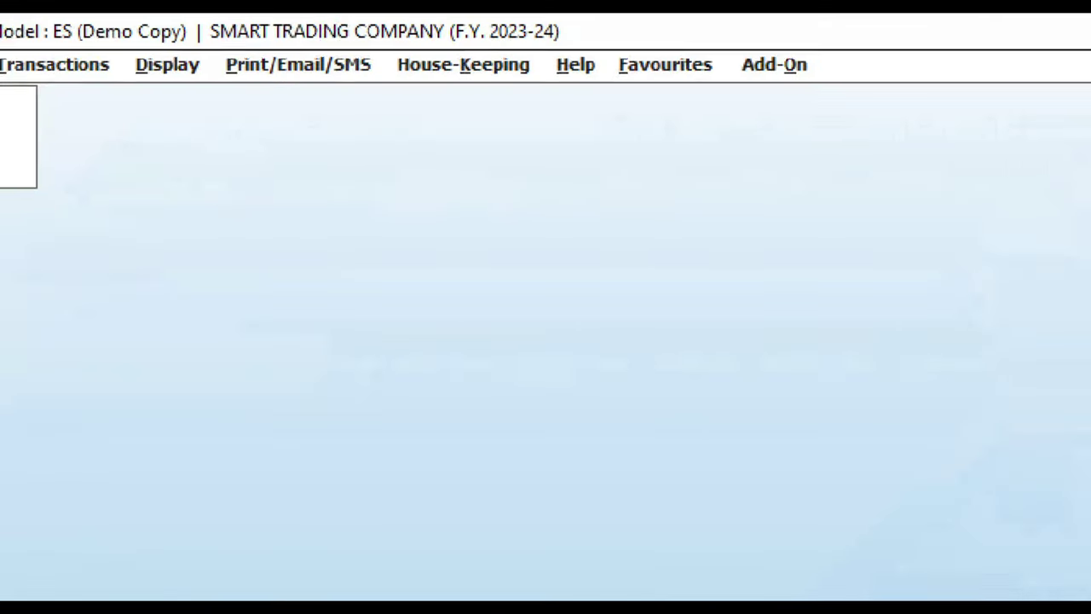
{"action": "left_click", "coordinate": [330, 22]}
{"action": "mouse_move", "coordinate": [183, 14]}
{"action": "left_mouse_down"}
{"action": "mouse_move", "coordinate": [446, 68]}
{"action": "mouse_move", "coordinate": [585, 65]}
{"action": "mouse_move", "coordinate": [584, 50]}
{"action": "left_mouse_up"}
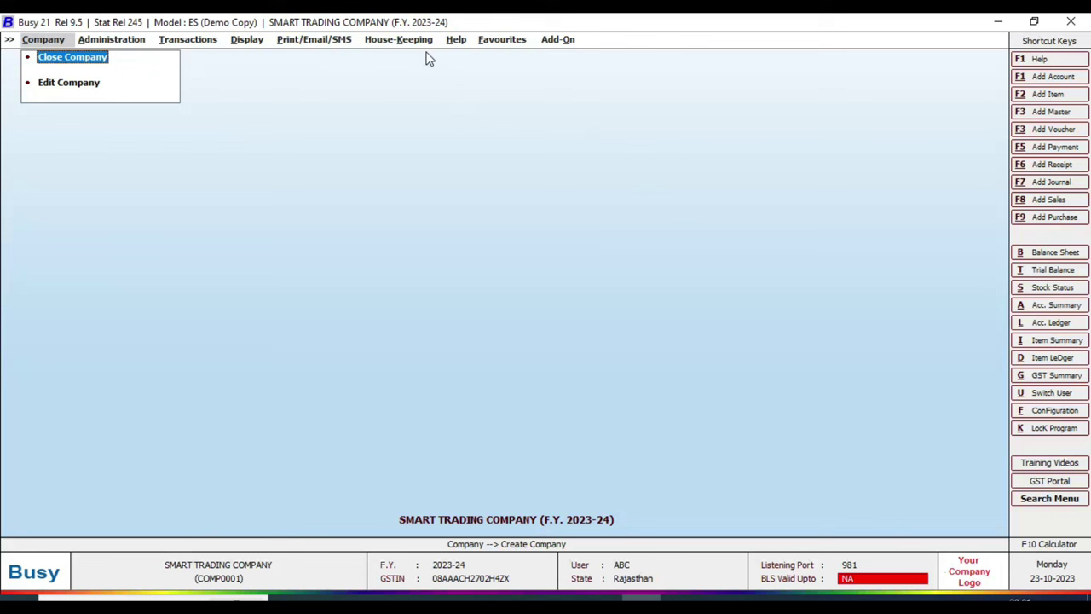
- Expand Administration and bring up the Word notes with the company details
{"action": "key", "text": "Right"}
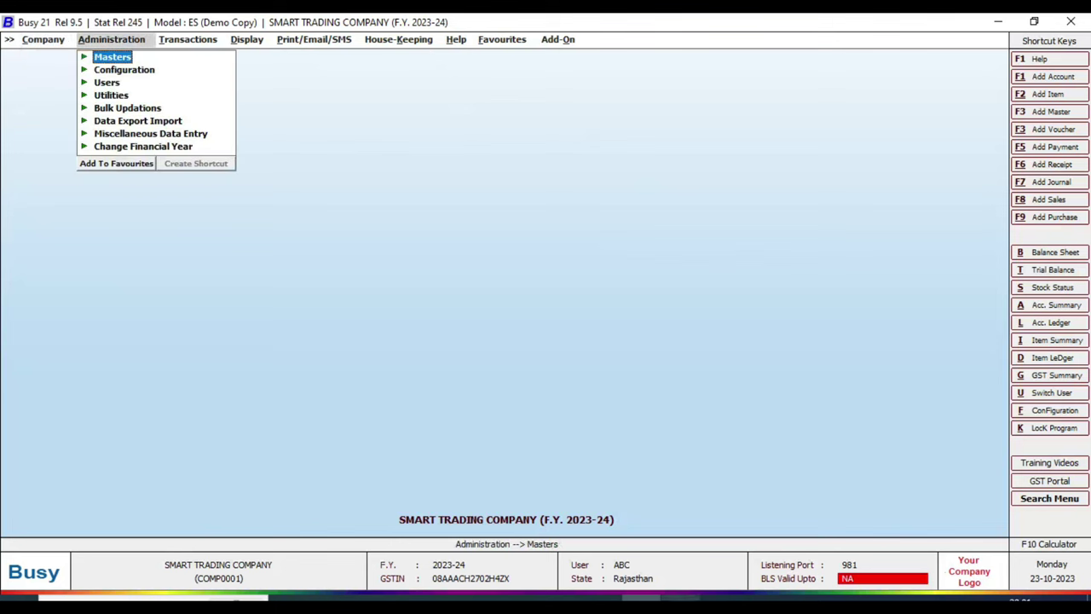
{"action": "mouse_move", "coordinate": [682, 601]}
{"action": "left_click", "coordinate": [682, 530]}
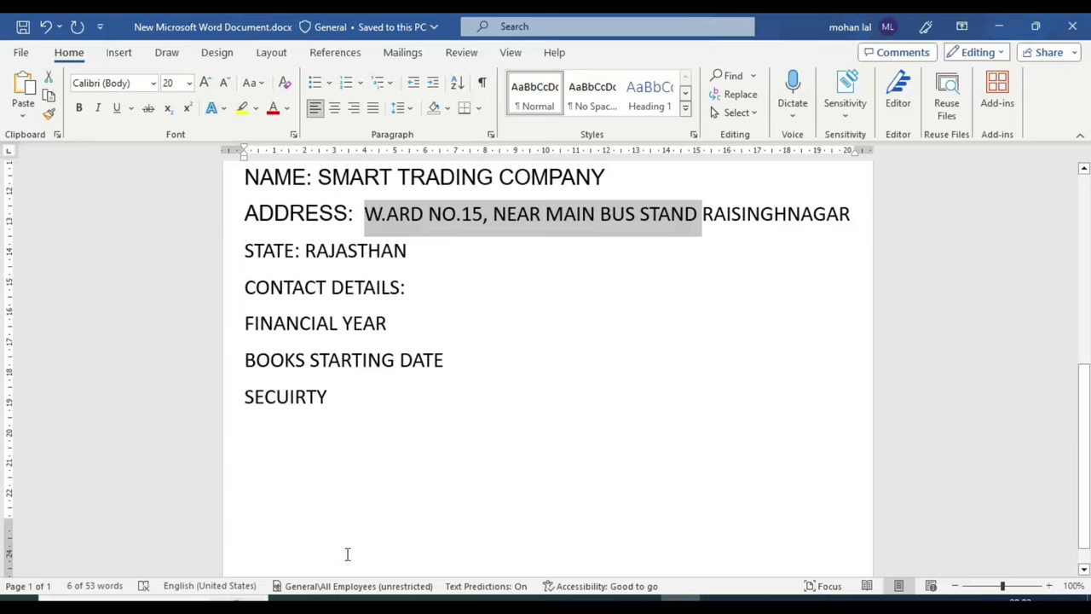
- Check the Consignee and buyer section of SALE INVOICE.pdf, then return to Busy
{"action": "key", "text": "alt+Tab"}
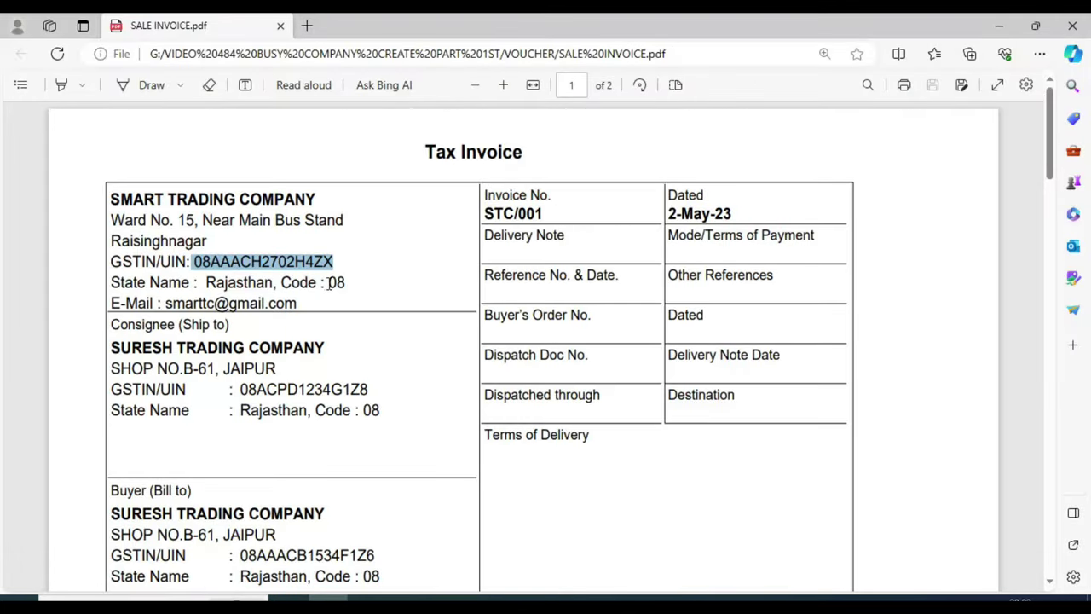
{"action": "scroll", "coordinate": [235, 243], "scroll_direction": "down", "scroll_amount": 1}
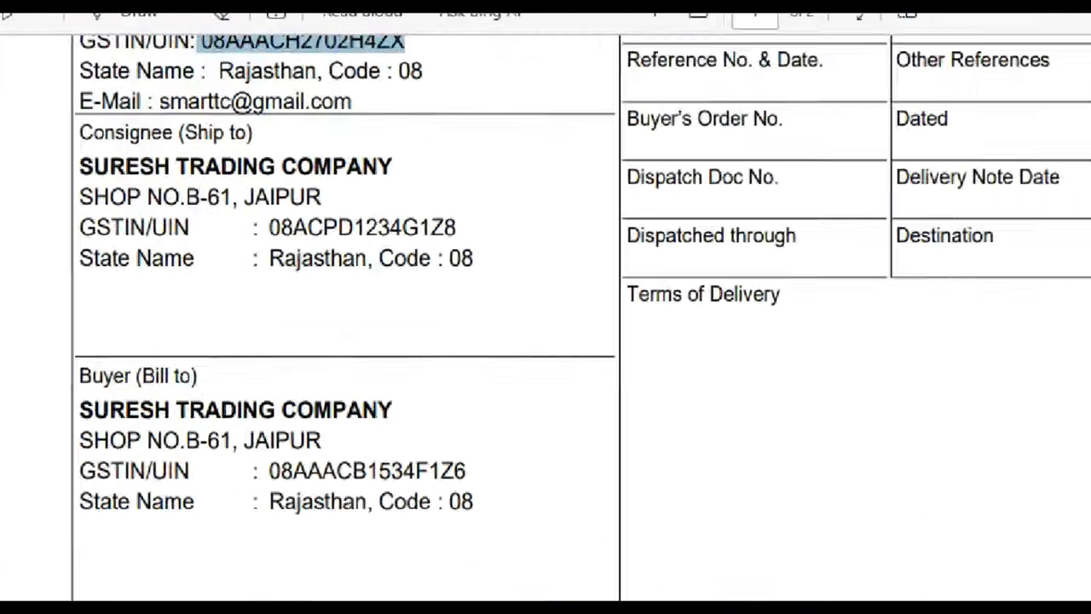
{"action": "left_click_drag", "start_coordinate": [71, 147], "coordinate": [378, 178]}
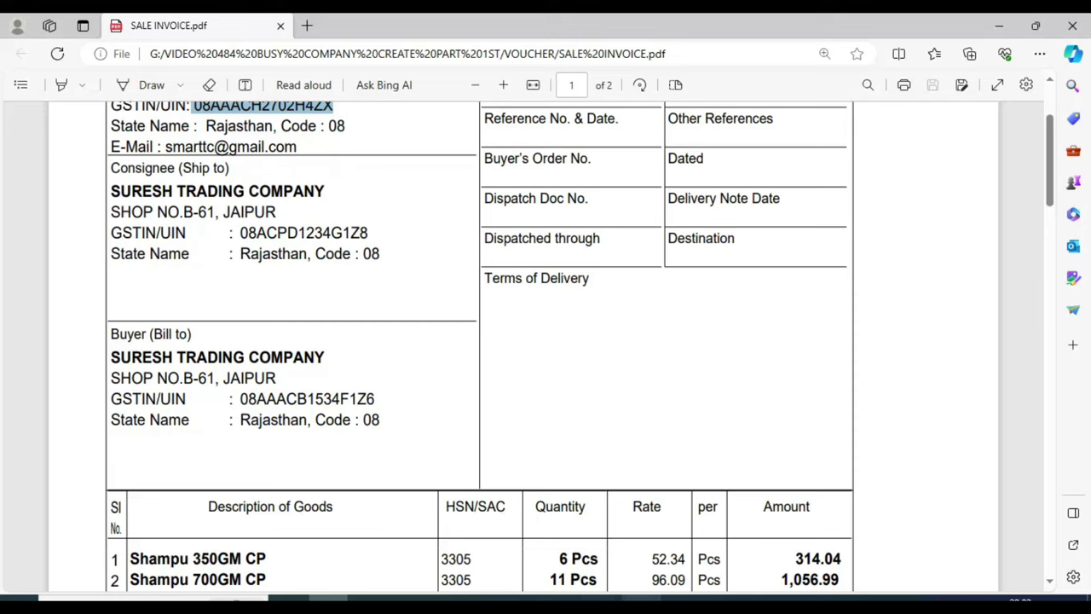
{"action": "left_click", "coordinate": [680, 597]}
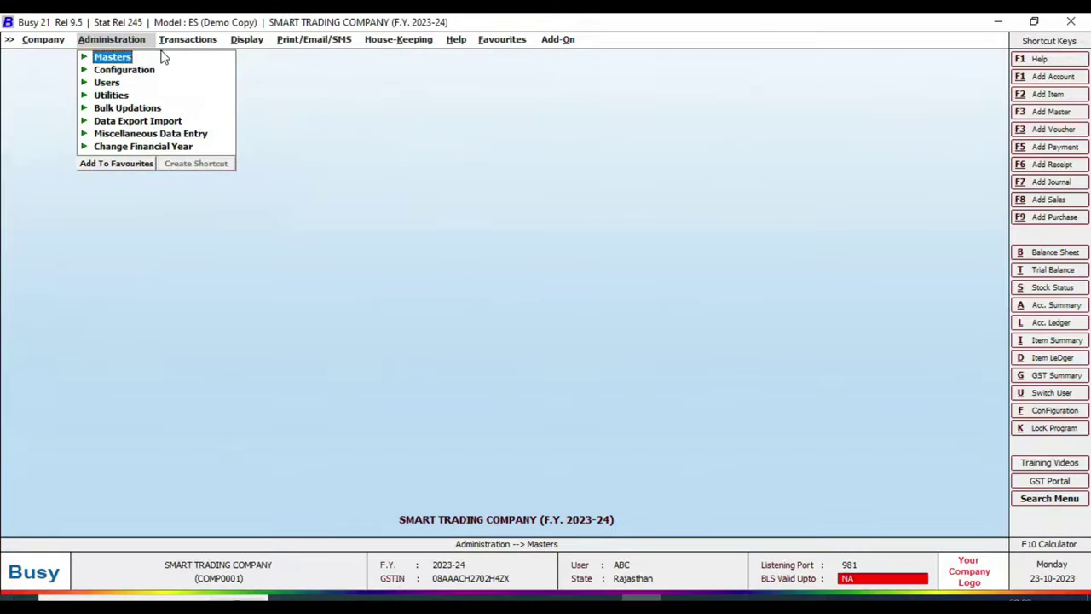
- Expand Administration > Masters > Account to reveal its Add, Modify and List entries
{"action": "left_click", "coordinate": [330, 96]}
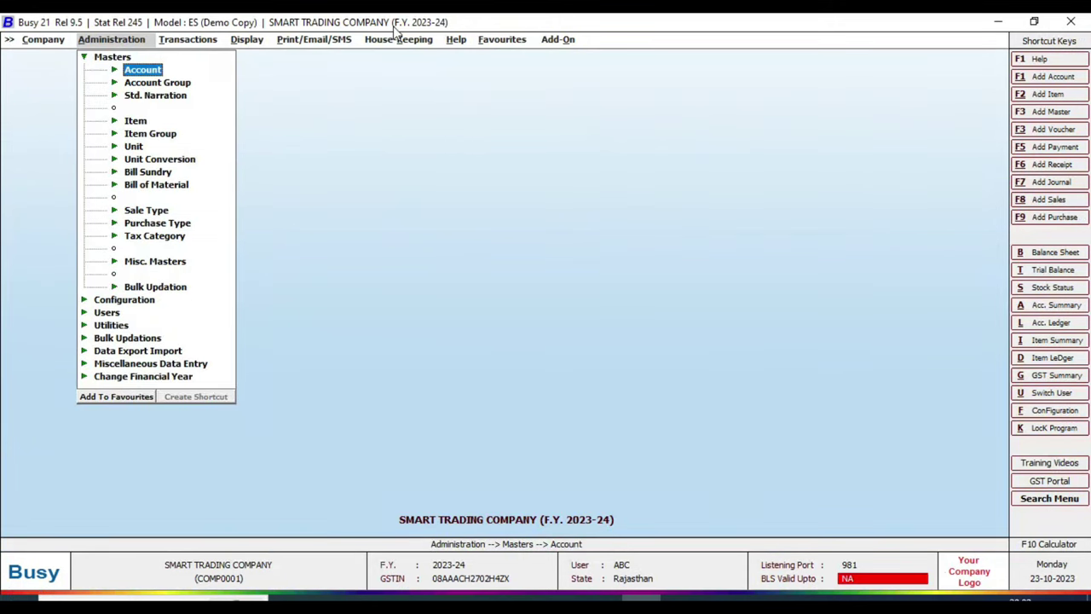
{"action": "key", "text": "Return"}
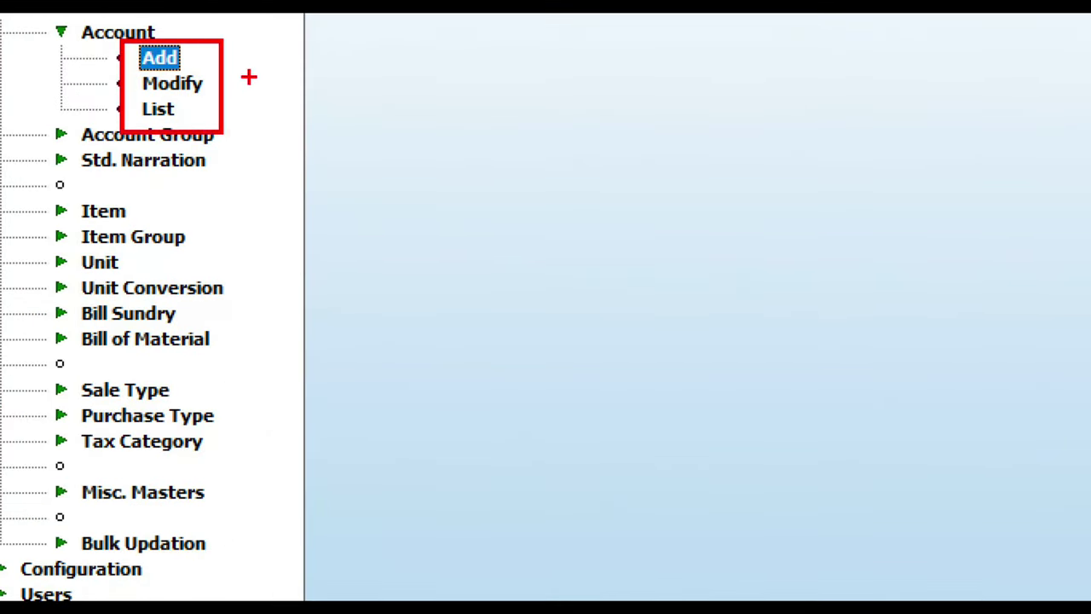
{"action": "left_click_drag", "start_coordinate": [215, 52], "coordinate": [261, 51]}
{"action": "left_click_drag", "start_coordinate": [215, 85], "coordinate": [299, 84]}
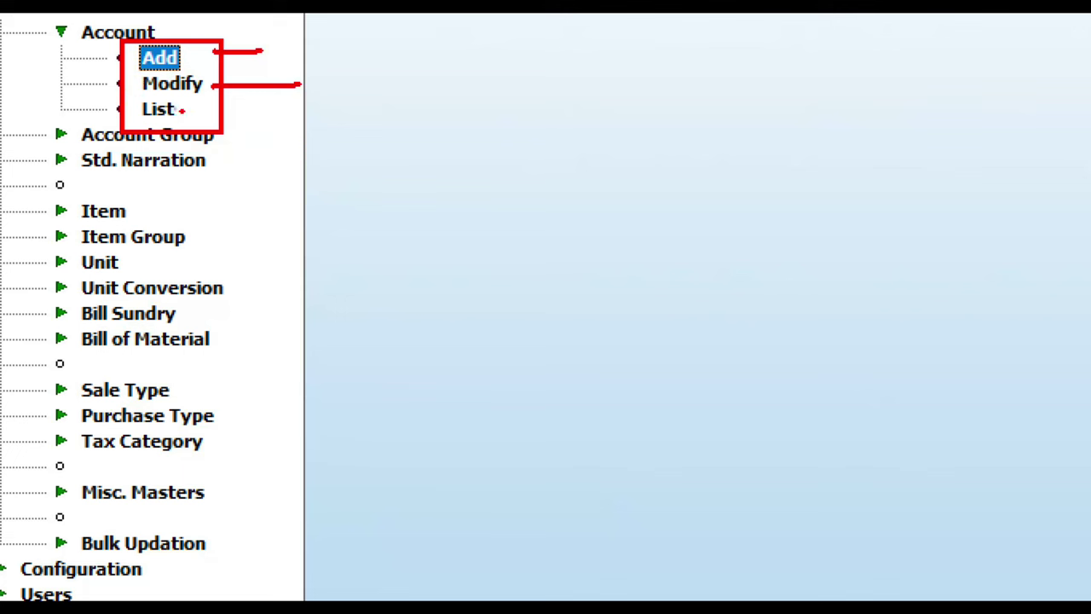
{"action": "left_click_drag", "start_coordinate": [181, 110], "coordinate": [336, 110]}
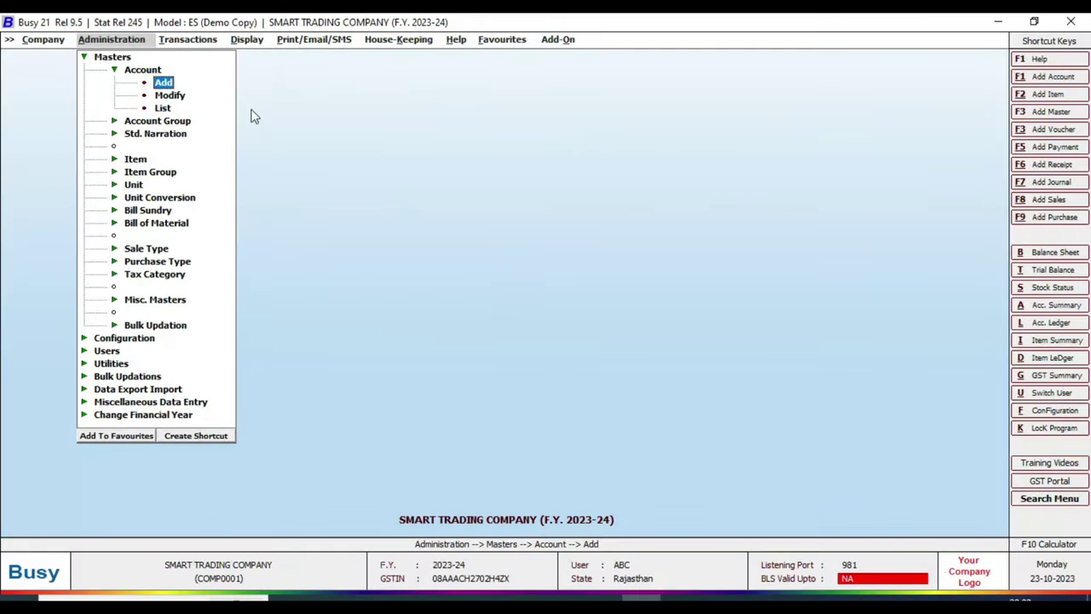
- View the account list on screen in Standard Format without GST details
{"action": "key", "text": "Down"}
{"action": "key", "text": "Down"}
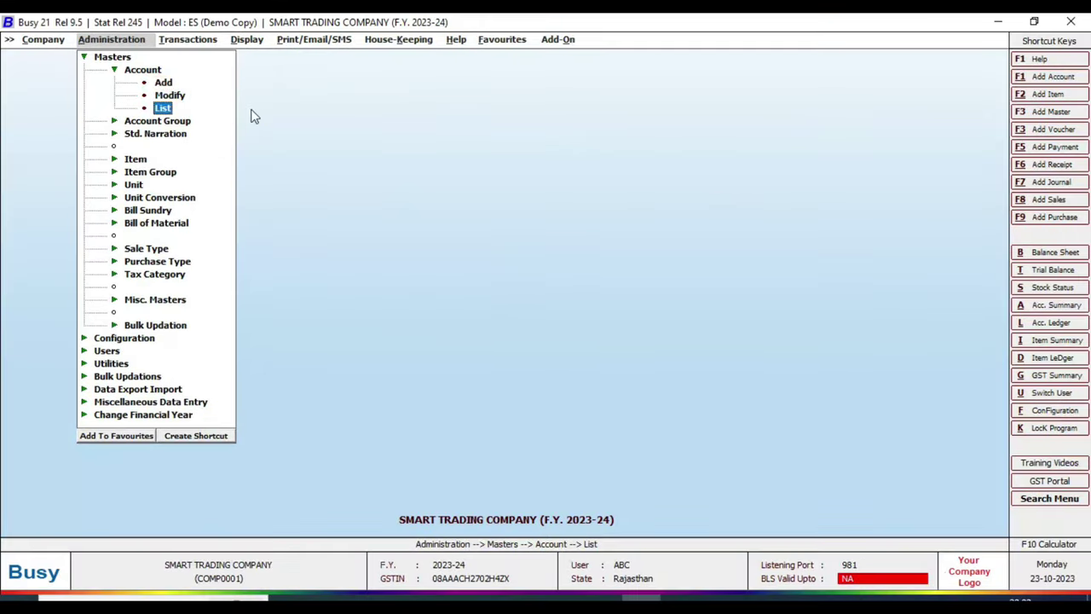
{"action": "key", "text": "Return"}
{"action": "key", "text": "Return"}
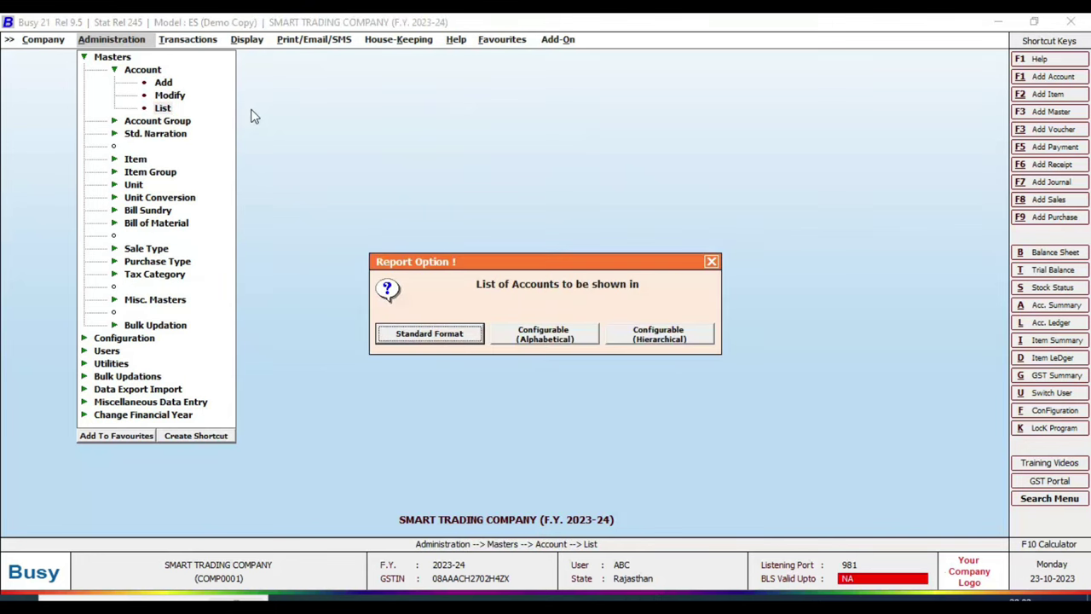
{"action": "key", "text": "Return"}
{"action": "key", "text": "Return"}
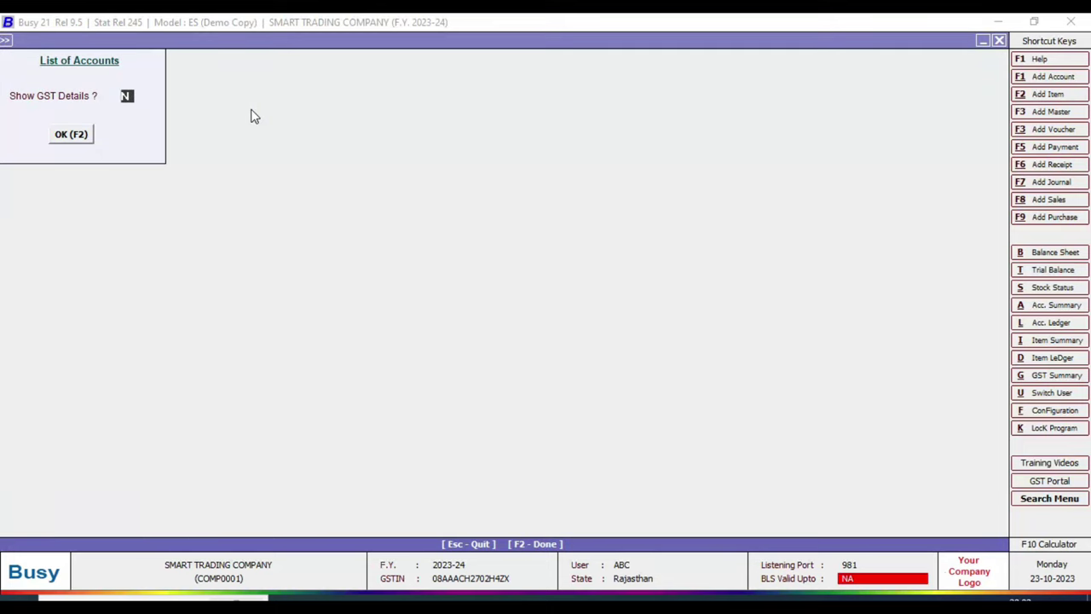
{"action": "key", "text": "F2"}
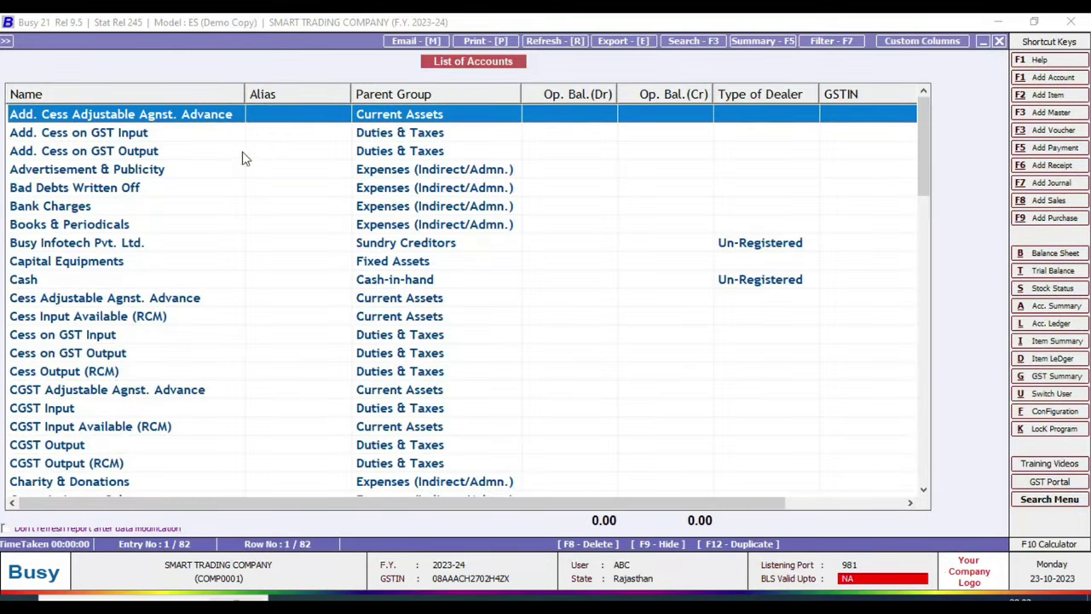
{"action": "scroll", "coordinate": [175, 202], "scroll_direction": "down", "scroll_amount": 3}
{"action": "scroll", "coordinate": [181, 247], "scroll_direction": "down", "scroll_amount": 17}
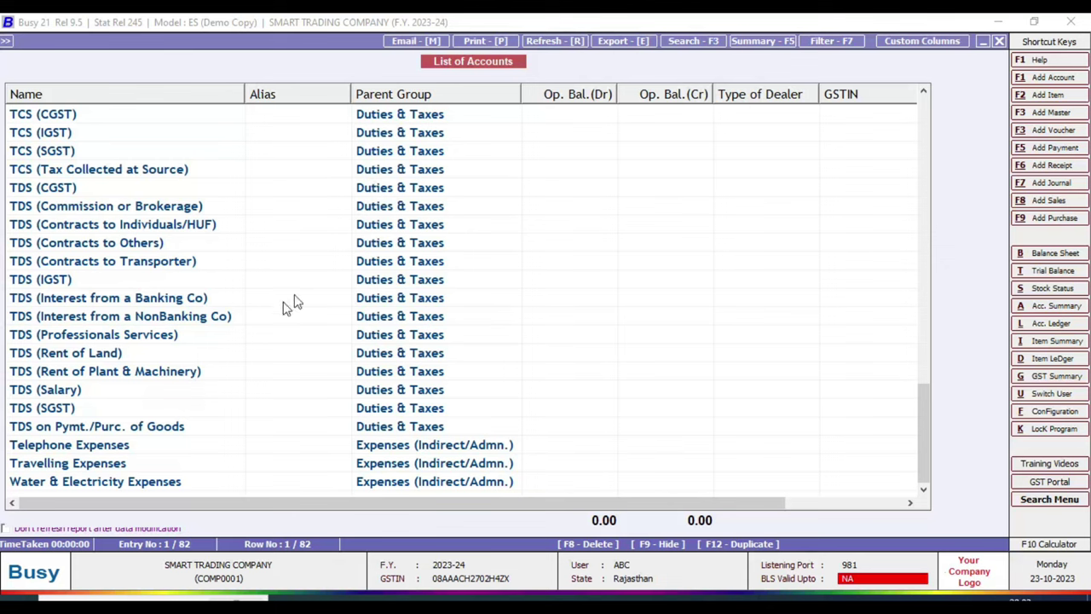
{"action": "scroll", "coordinate": [171, 388], "scroll_direction": "up", "scroll_amount": 6}
{"action": "scroll", "coordinate": [170, 388], "scroll_direction": "up", "scroll_amount": 18}
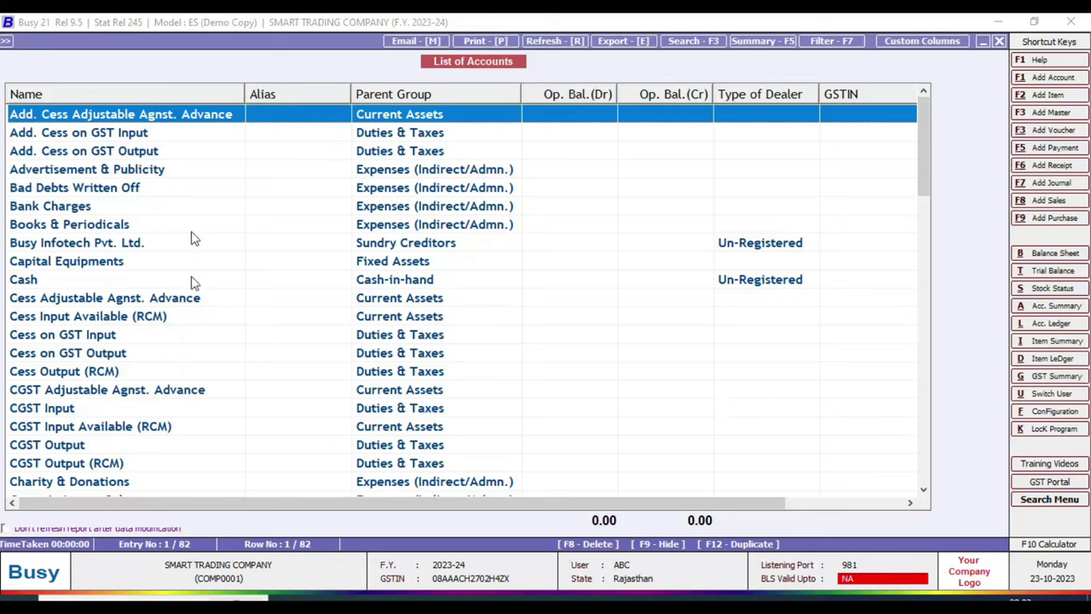
- Close the account list and open Account > Add for a new account
{"action": "key", "text": "Escape"}
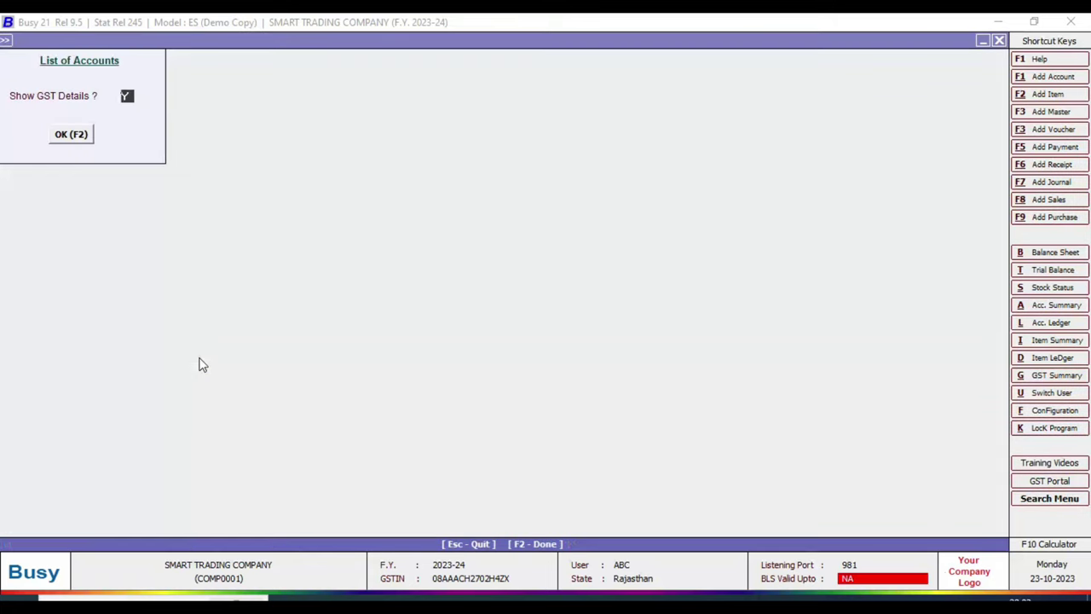
{"action": "key", "text": "Escape"}
{"action": "key", "text": "Escape"}
{"action": "key", "text": "Escape"}
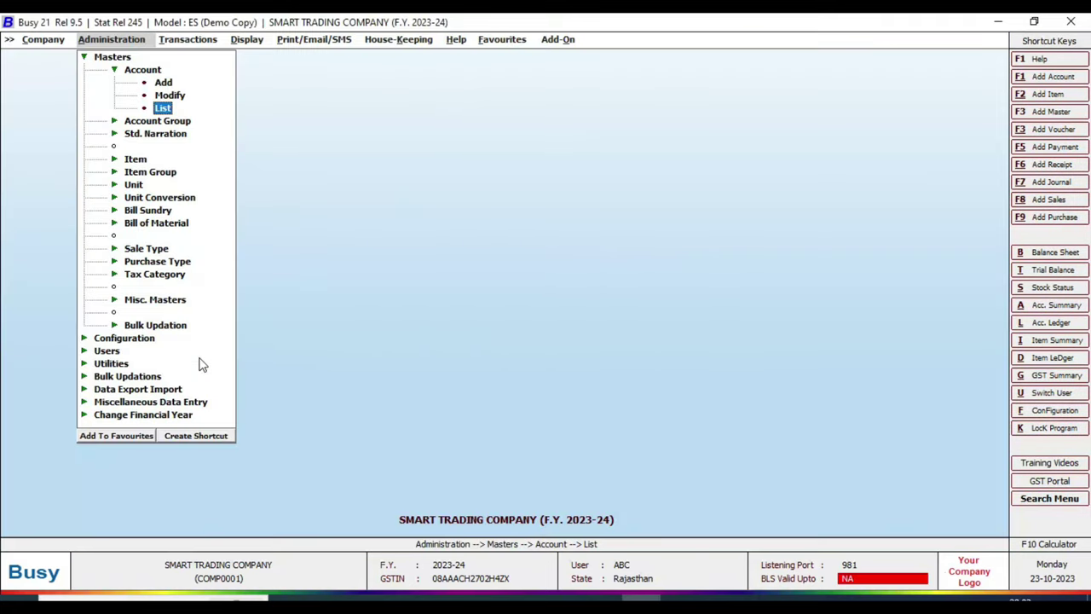
{"action": "key", "text": "Up"}
{"action": "key", "text": "Up"}
{"action": "key", "text": "Return"}
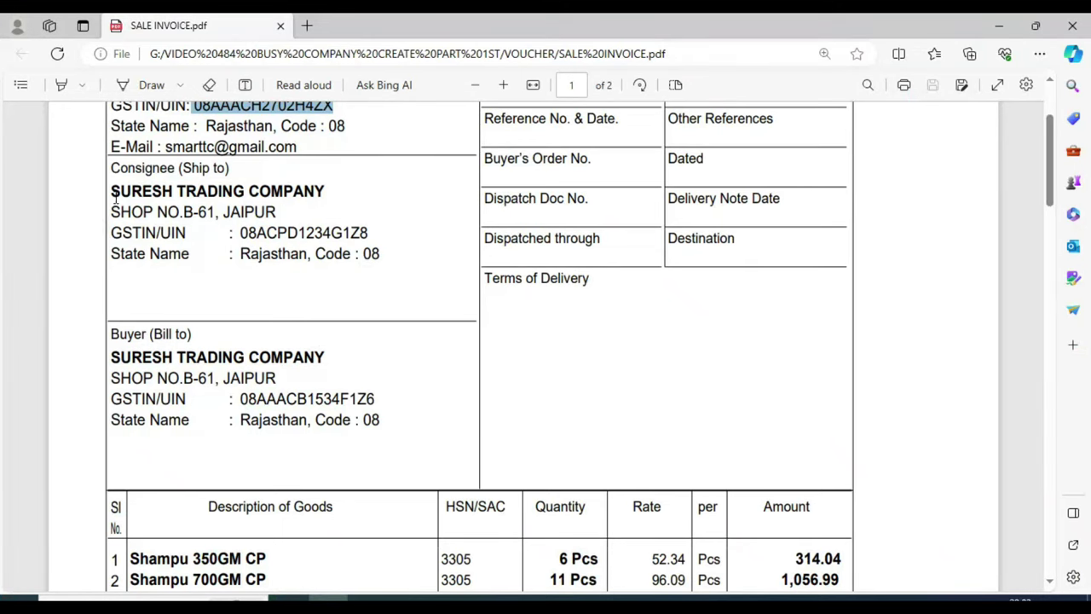
- Name the new account SURESH TRADING COMPANY, copied from the invoice's consignee name
{"action": "left_click_drag", "start_coordinate": [116, 197], "coordinate": [326, 197]}
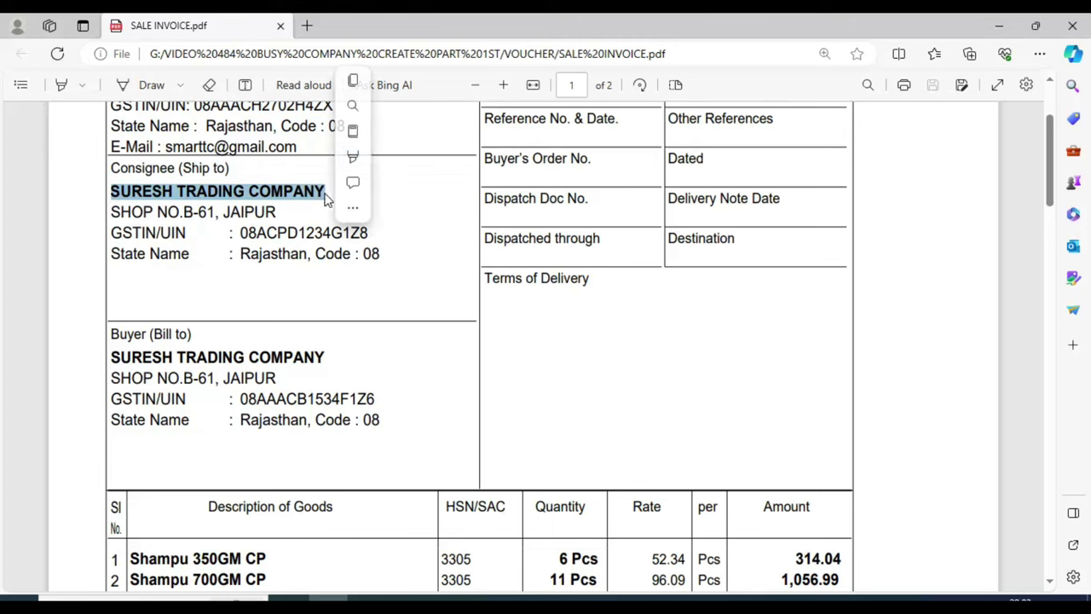
{"action": "left_click", "coordinate": [351, 81]}
{"action": "key", "text": "alt+Tab"}
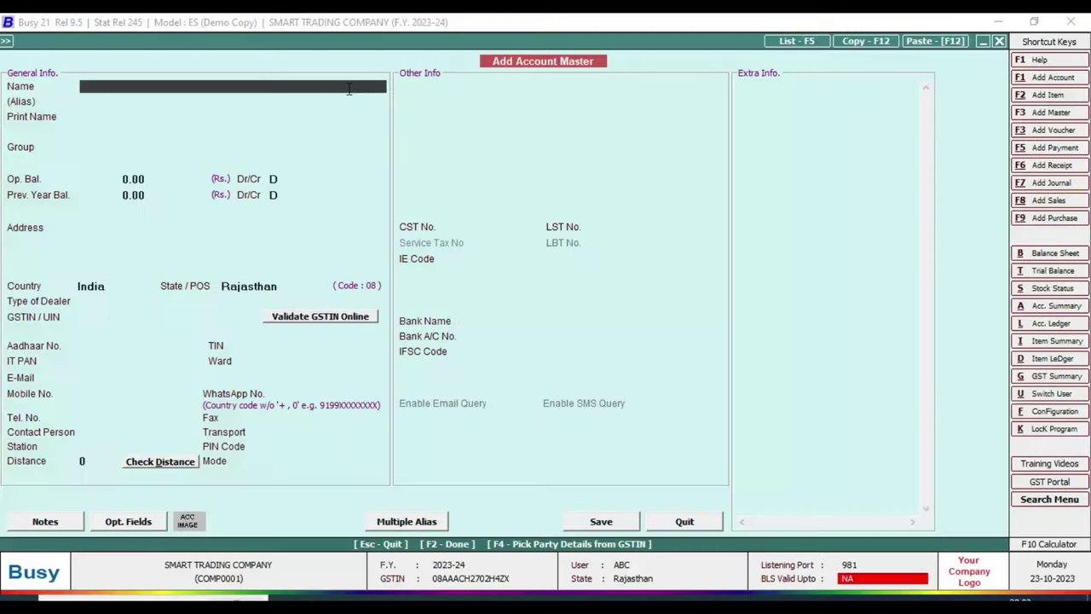
{"action": "key", "text": "ctrl+v"}
{"action": "key", "text": "Return"}
{"action": "key", "text": "Return"}
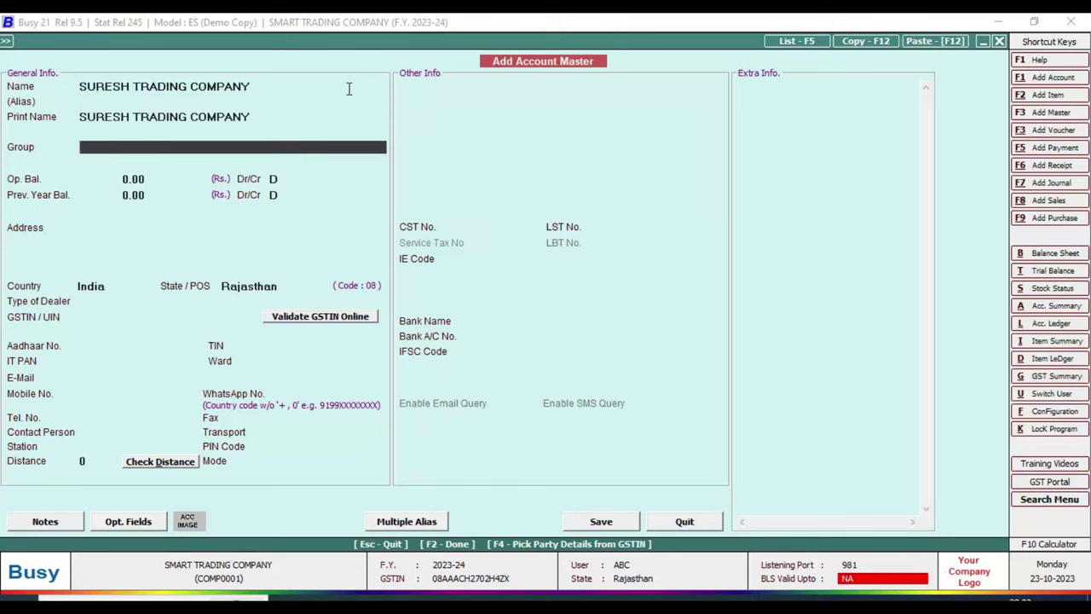
- Place the account under Sundry Debtors with zero opening and previous-year balances
{"action": "type", "text": "S"}
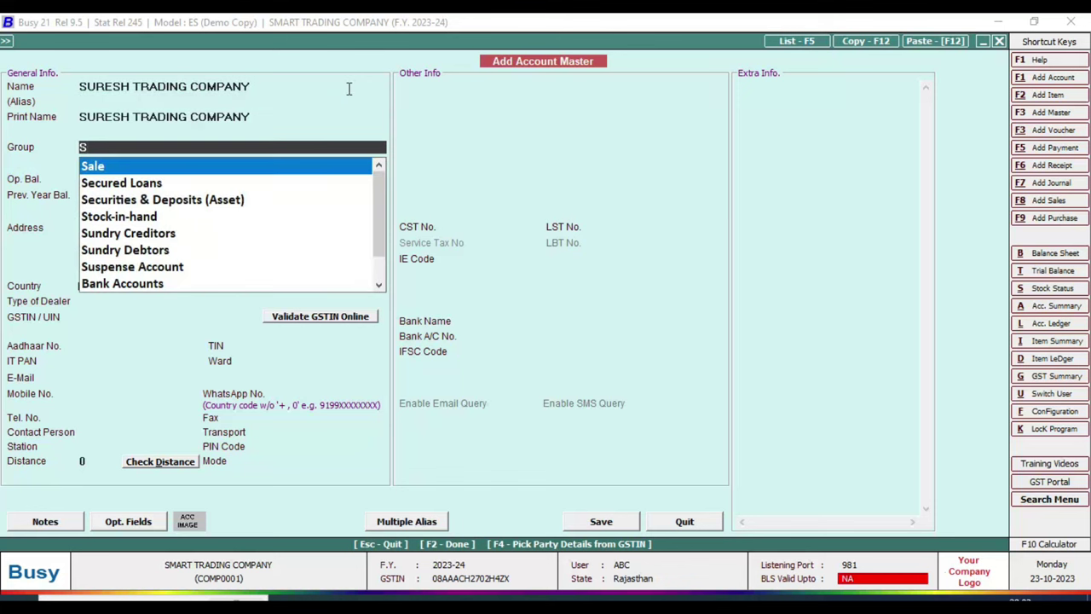
{"action": "type", "text": "U"}
{"action": "key", "text": "Down"}
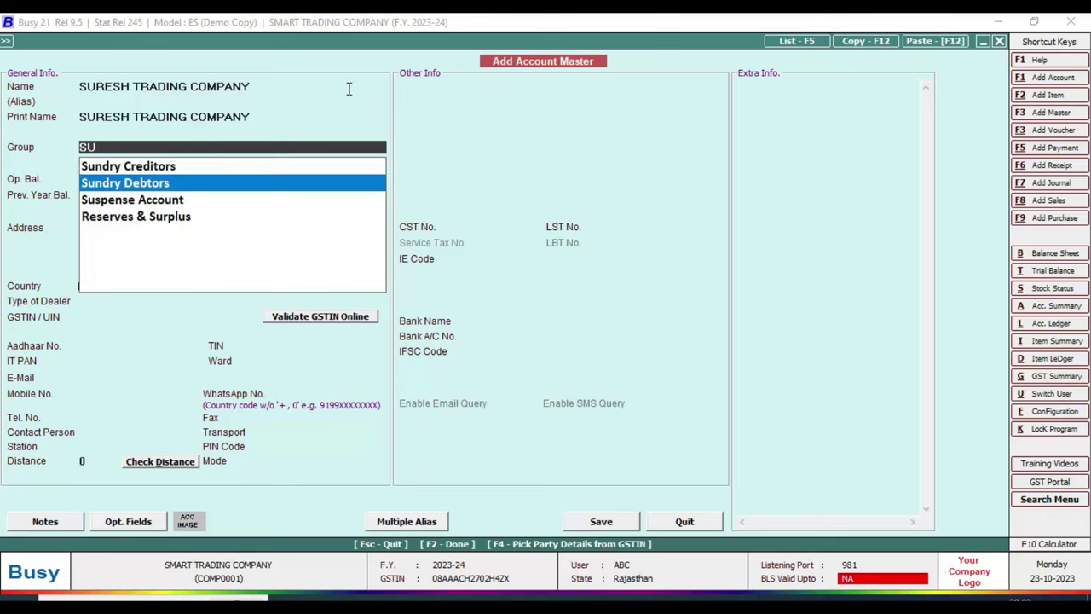
{"action": "key", "text": "Return"}
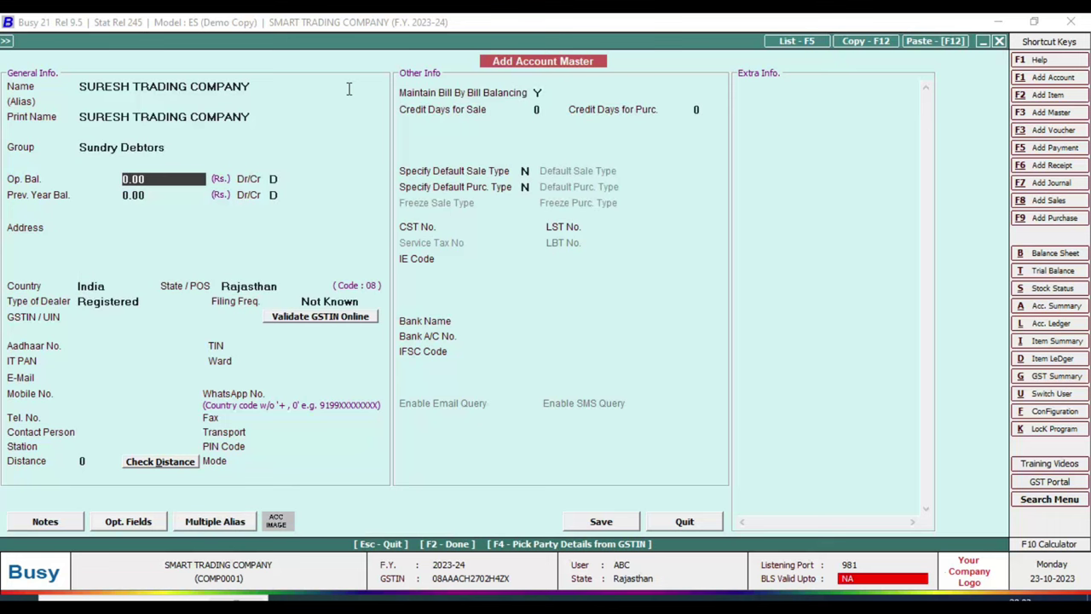
{"action": "key", "text": "Return"}
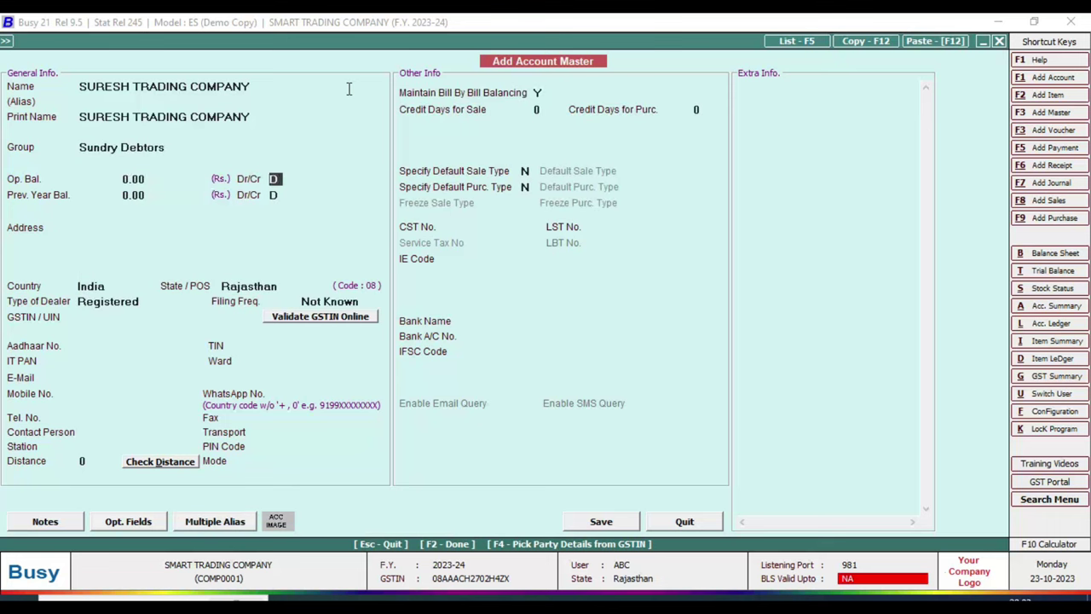
{"action": "key", "text": "Return"}
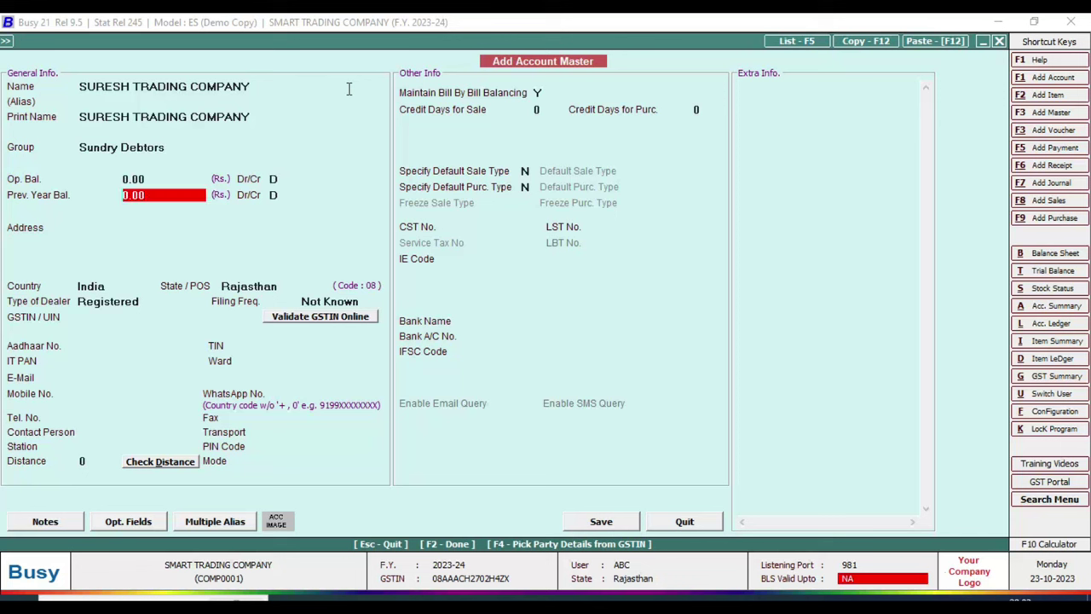
{"action": "key", "text": "Return"}
{"action": "key", "text": "Return"}
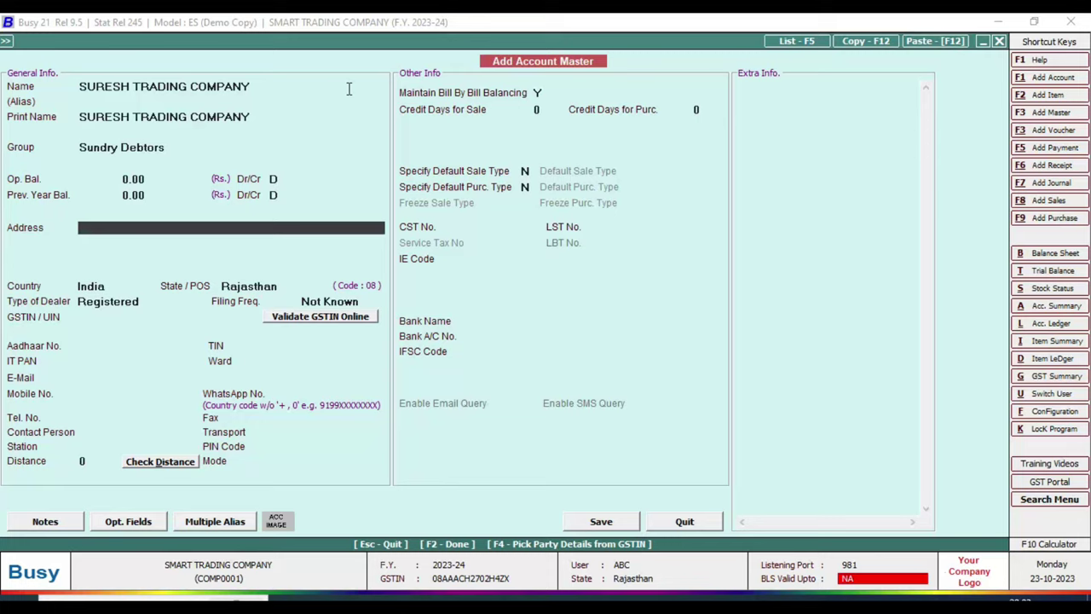
- Copy the consignee's shop address line from the invoice into Address
{"action": "key", "text": "alt+Tab"}
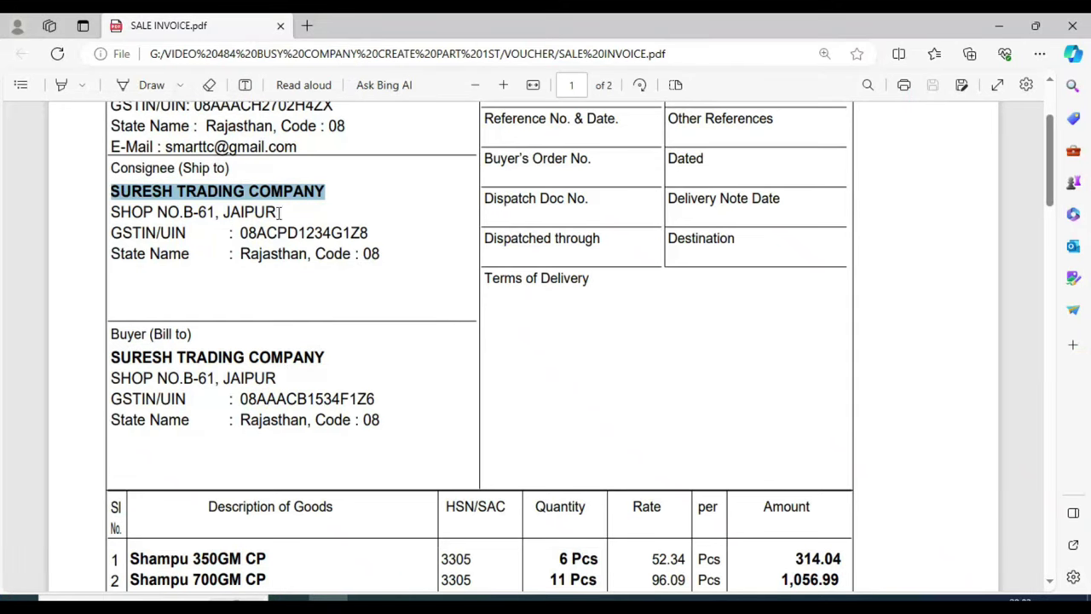
{"action": "left_click", "coordinate": [282, 213], "text": "shift"}
{"action": "right_click", "coordinate": [128, 200]}
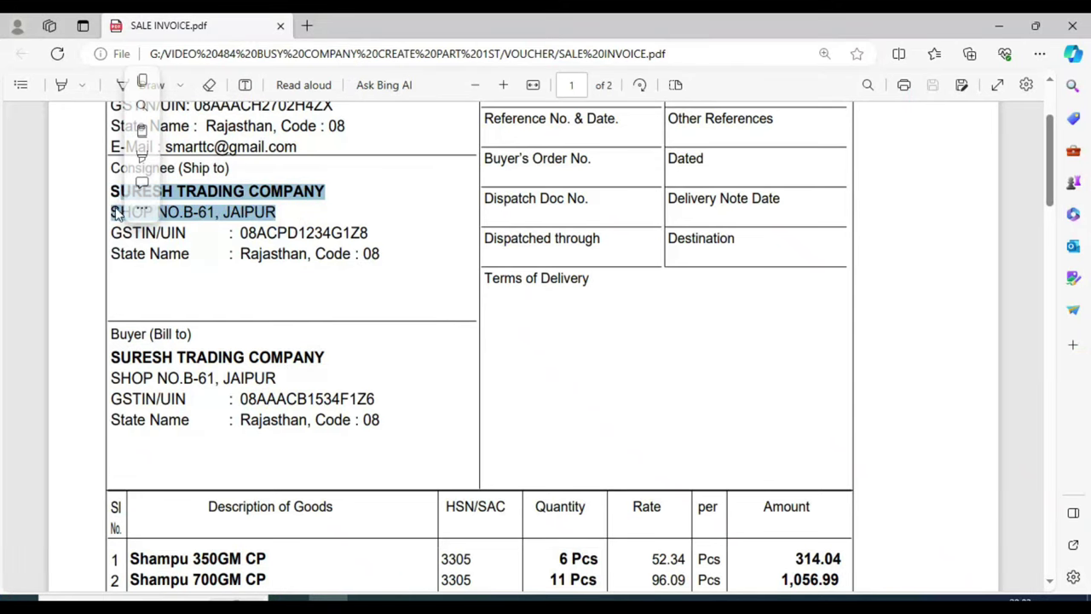
{"action": "left_click", "coordinate": [341, 226]}
{"action": "left_click_drag", "start_coordinate": [111, 212], "coordinate": [277, 212]}
{"action": "left_click", "coordinate": [300, 83]}
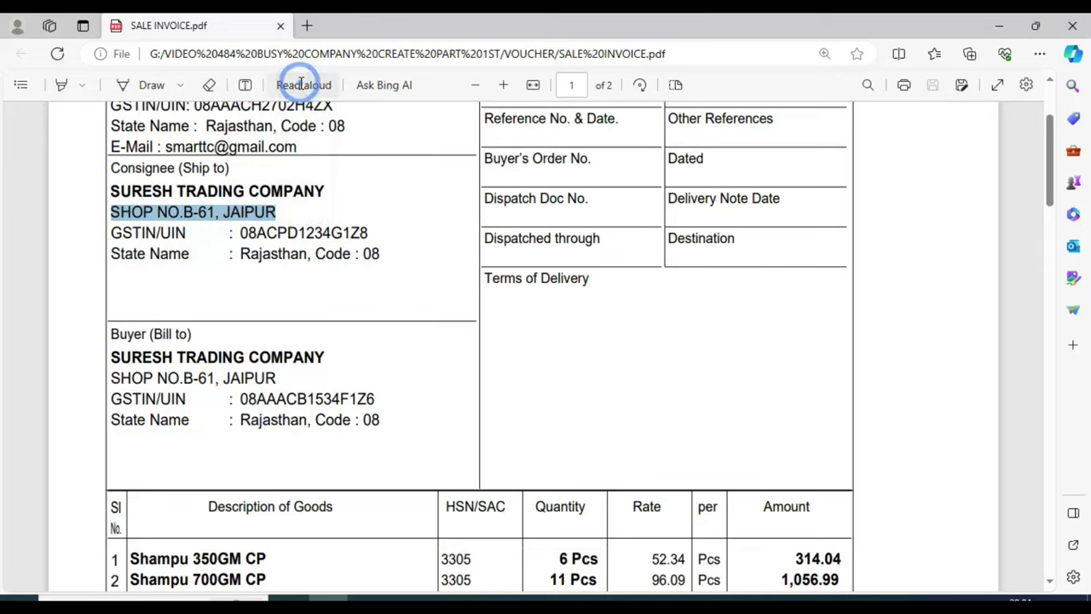
{"action": "key", "text": "alt+Tab"}
{"action": "key", "text": "ctrl+v"}
- Skip the remaining address lines, keep India, and set dealer type to Registered
{"action": "key", "text": "Return"}
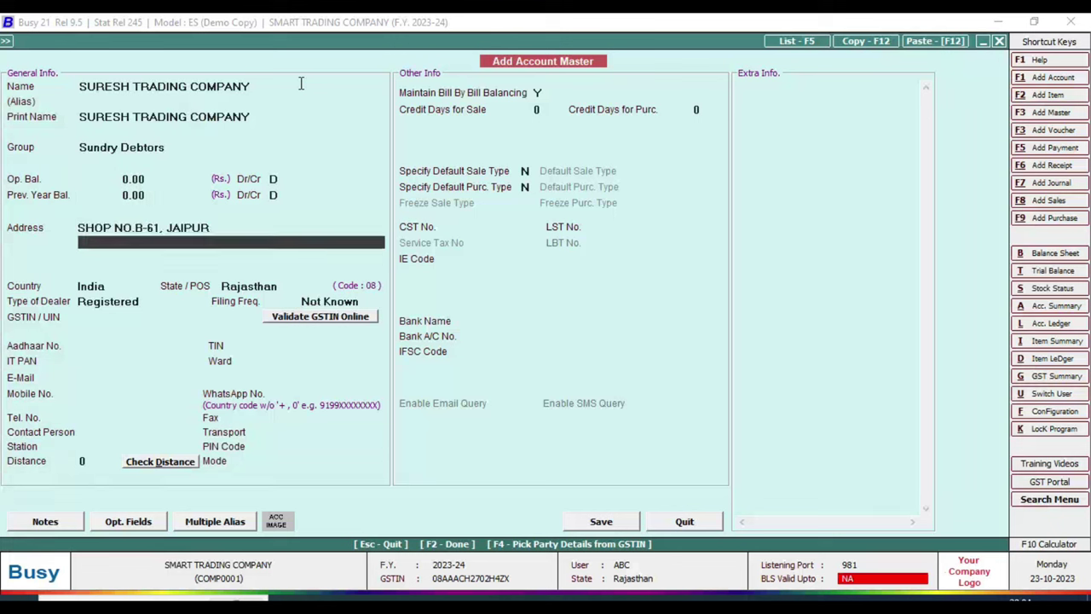
{"action": "key", "text": "Return"}
{"action": "key", "text": "Return"}
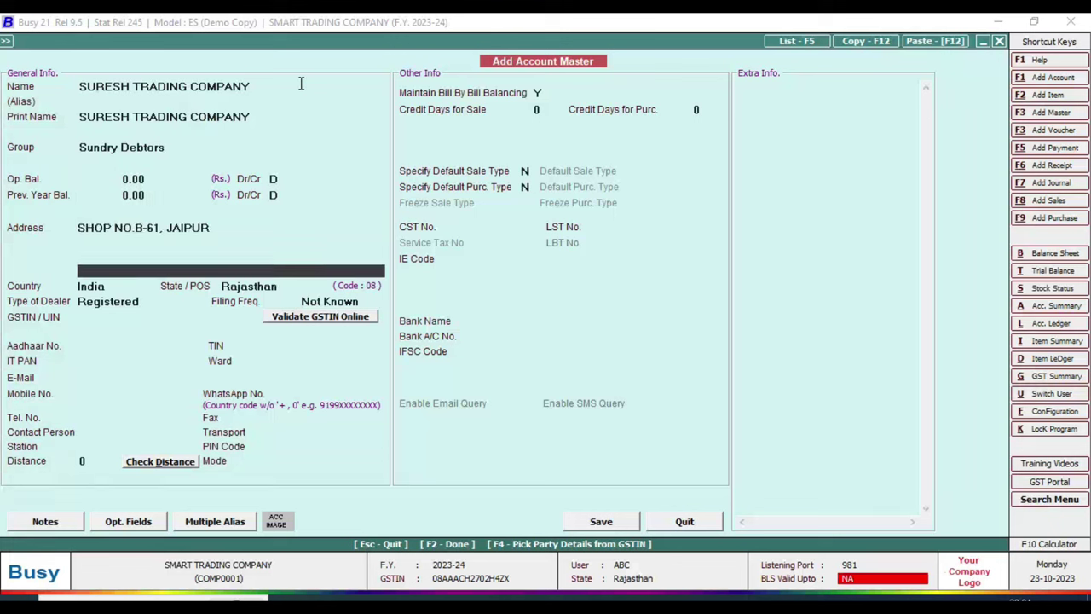
{"action": "key", "text": "Return"}
{"action": "key", "text": "Return"}
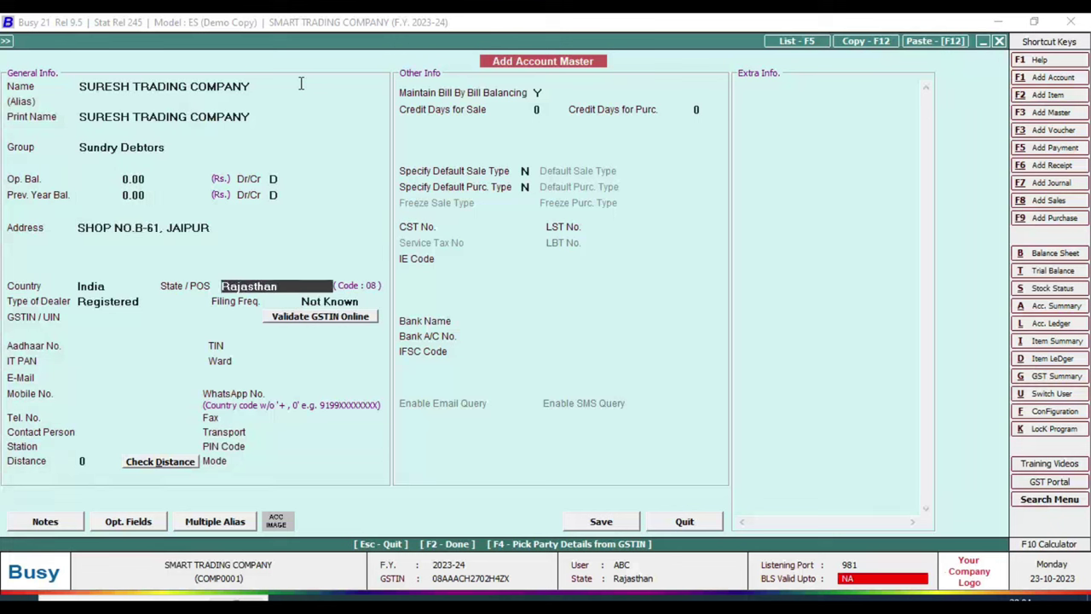
{"action": "key", "text": "Return"}
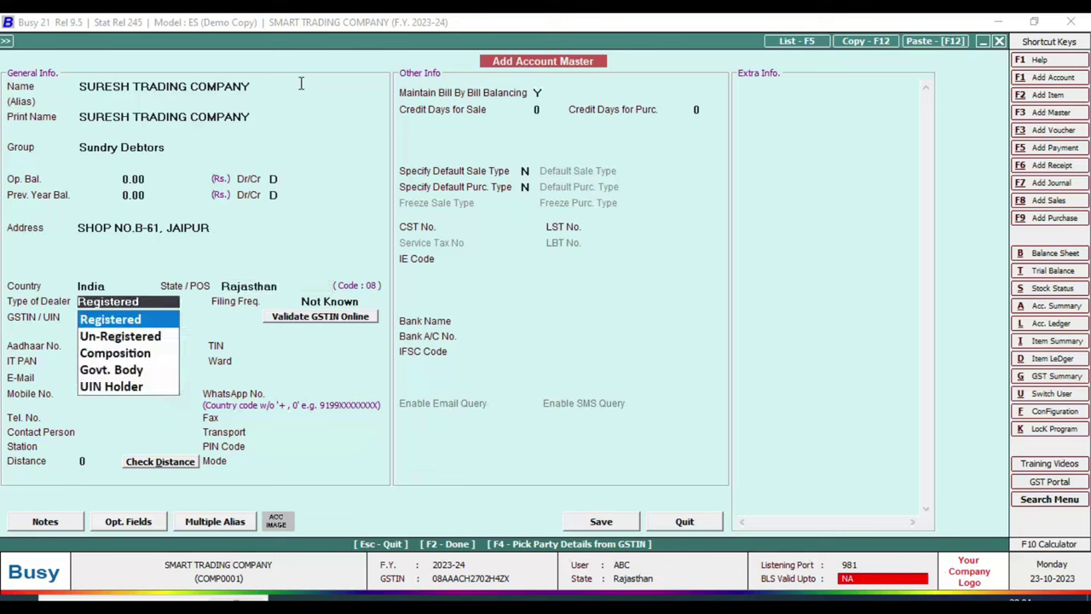
{"action": "key", "text": "Down"}
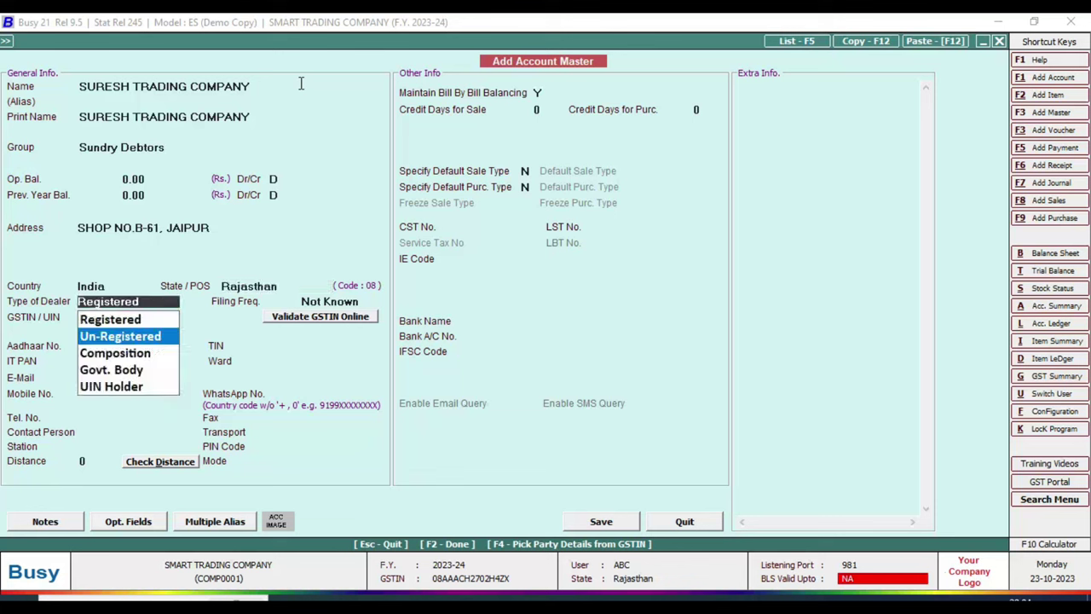
{"action": "key", "text": "Up"}
{"action": "key", "text": "Down"}
{"action": "key", "text": "Down"}
{"action": "key", "text": "Down"}
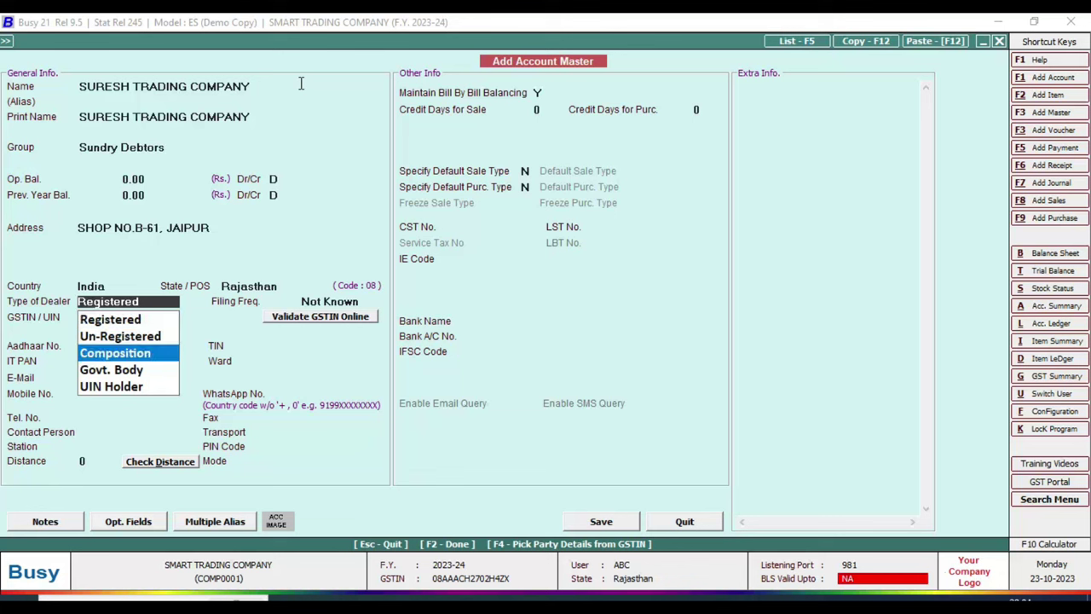
{"action": "key", "text": "Down"}
{"action": "key", "text": "Up"}
{"action": "key", "text": "Up"}
{"action": "key", "text": "Up"}
{"action": "key", "text": "Up"}
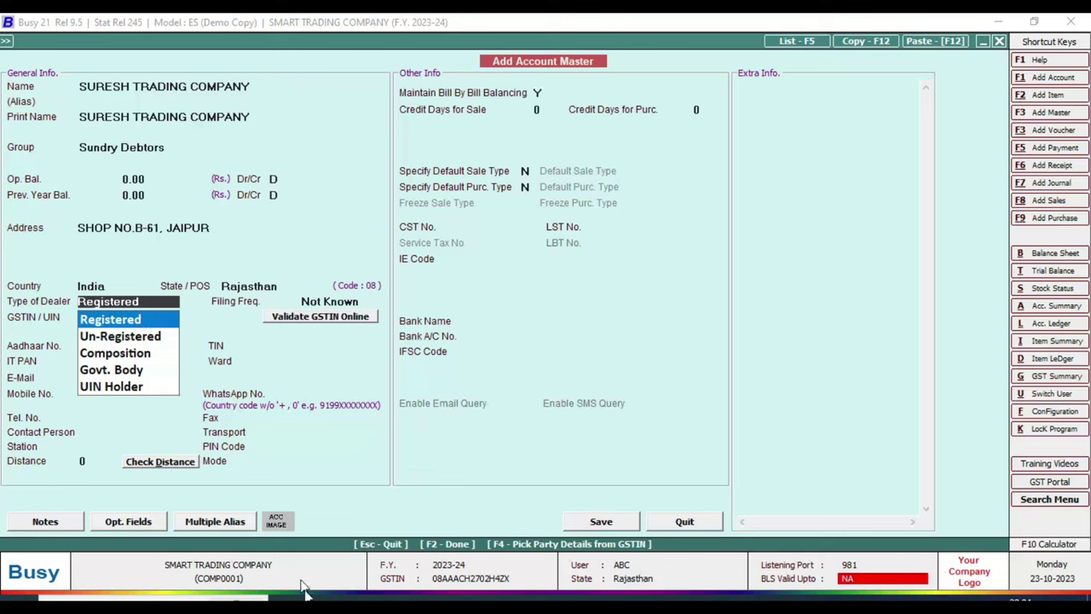
{"action": "key", "text": "alt+Tab"}
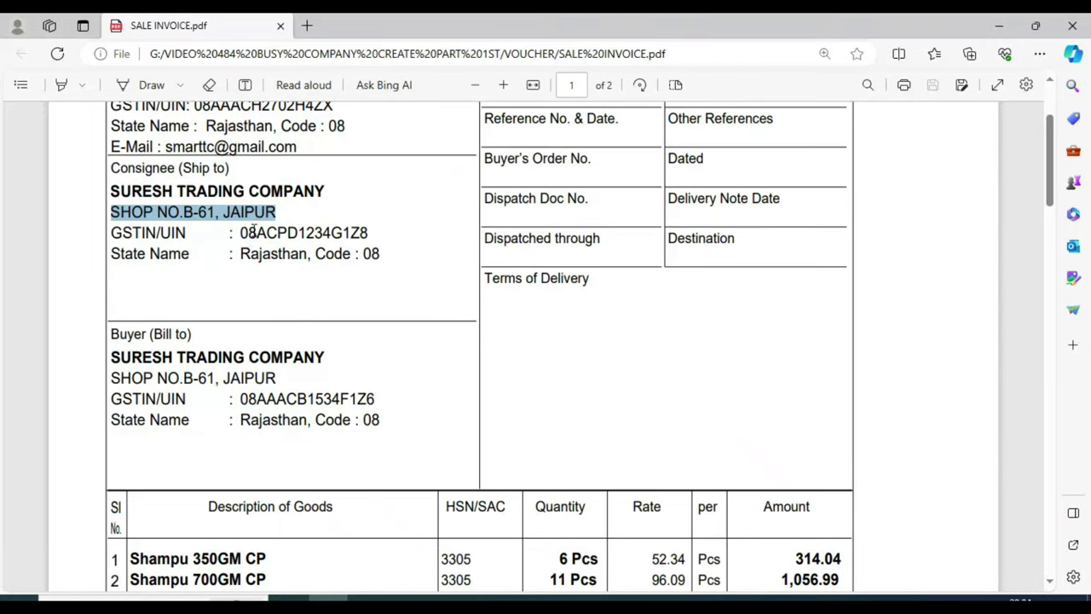
{"action": "key", "text": "alt+Tab"}
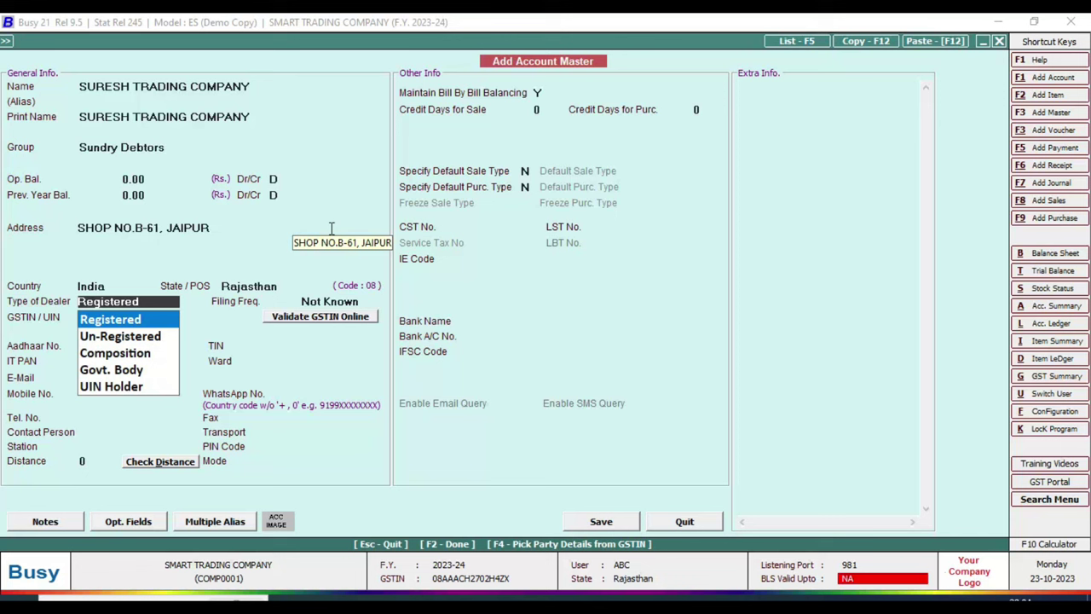
{"action": "key", "text": "Return"}
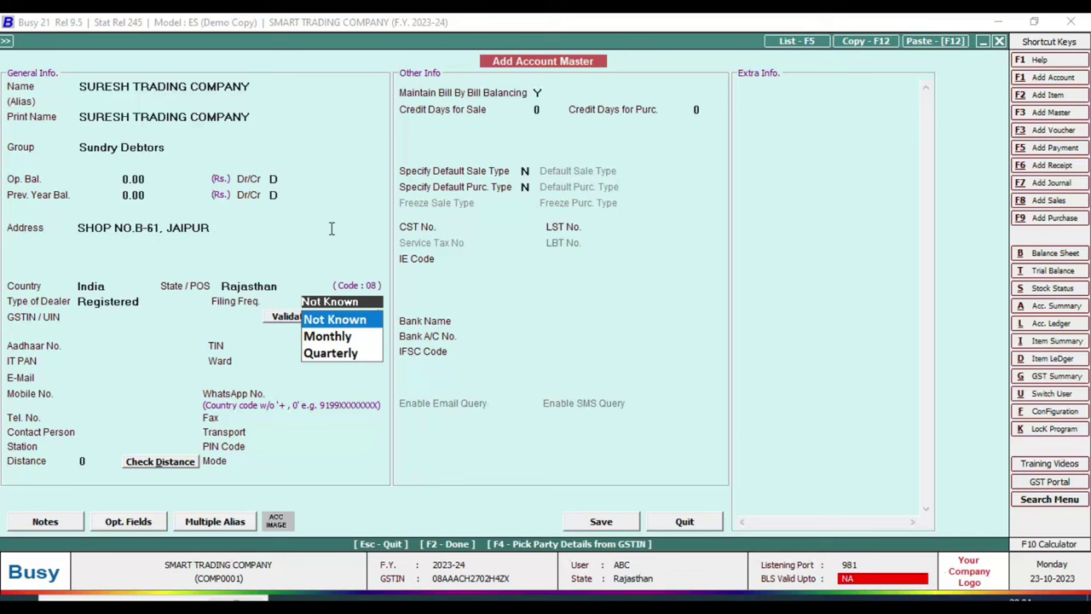
- Keep filing frequency Not Known and paste the consignee's GSTIN from the invoice
{"action": "key", "text": "Return"}
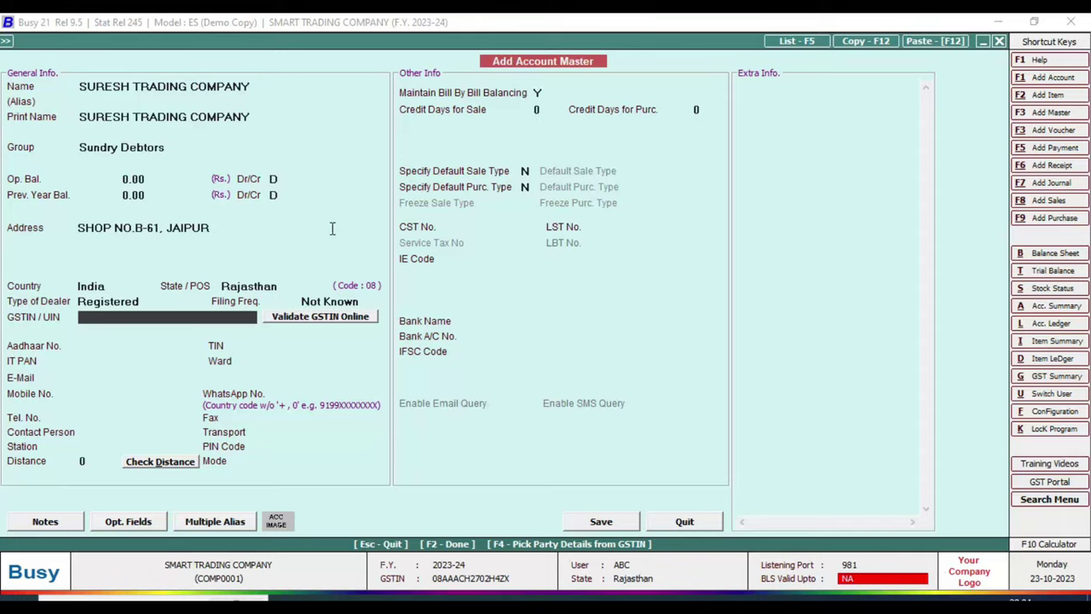
{"action": "key", "text": "alt+Tab"}
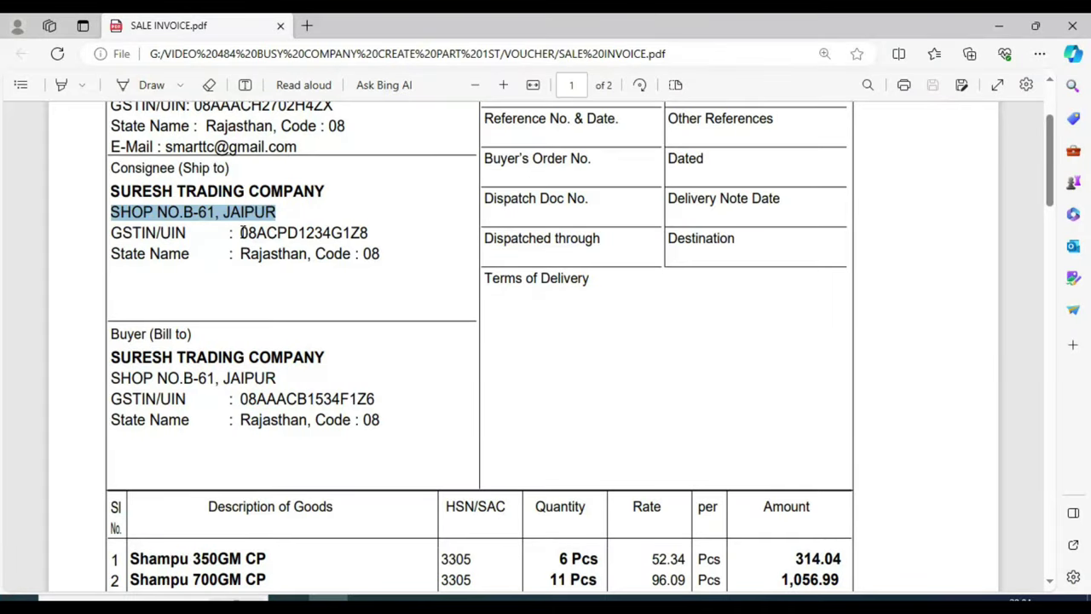
{"action": "left_click_drag", "start_coordinate": [241, 233], "coordinate": [370, 234]}
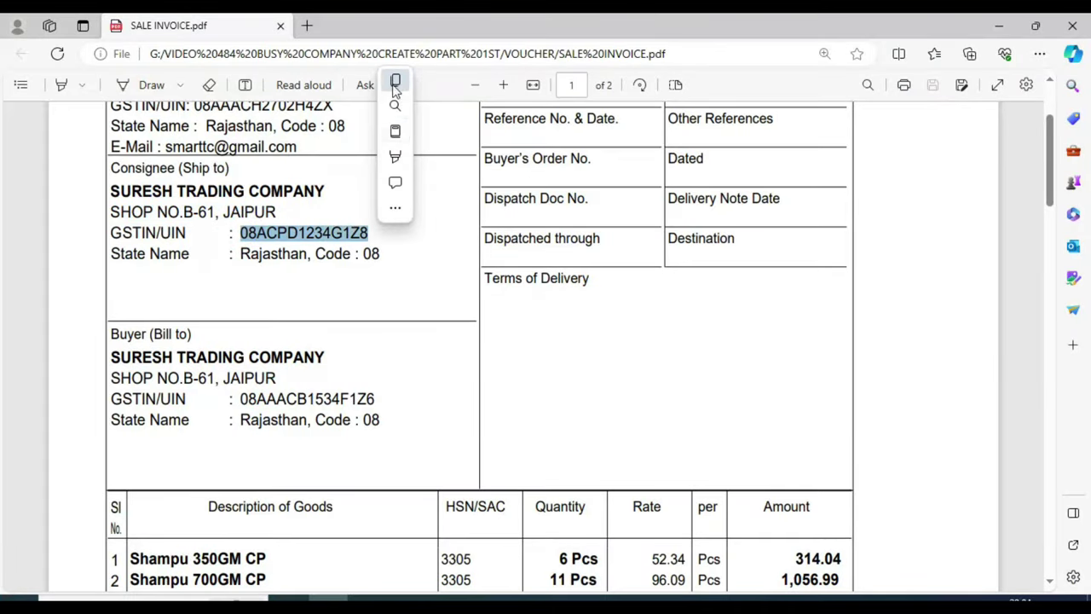
{"action": "left_click", "coordinate": [395, 80]}
{"action": "key", "text": "alt+Tab"}
{"action": "key", "text": "ctrl+v"}
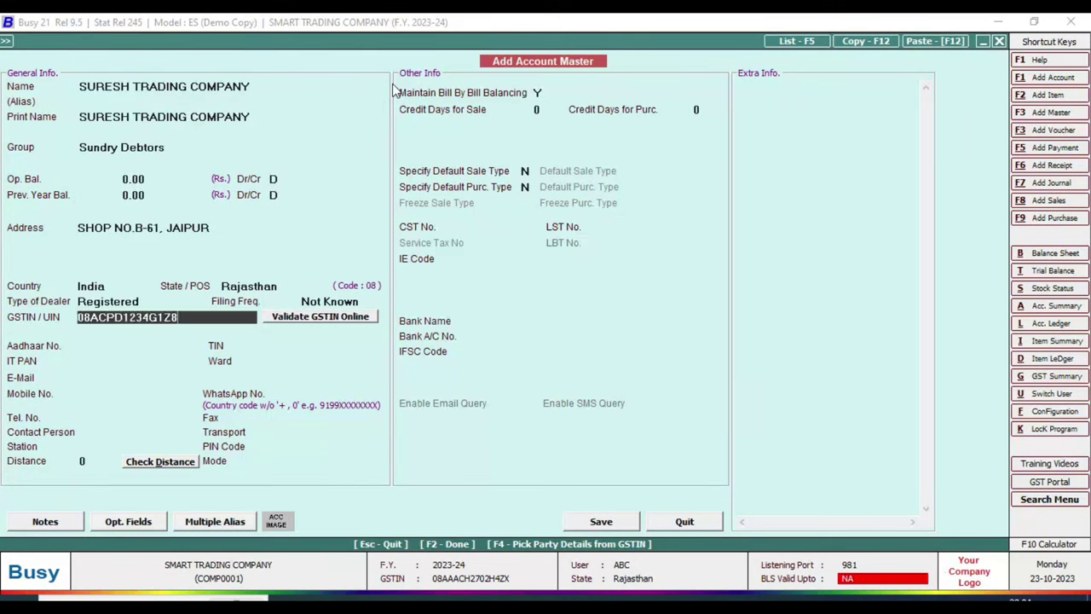
{"action": "key", "text": "Return"}
{"action": "key", "text": "Left"}
{"action": "key", "text": "Return"}
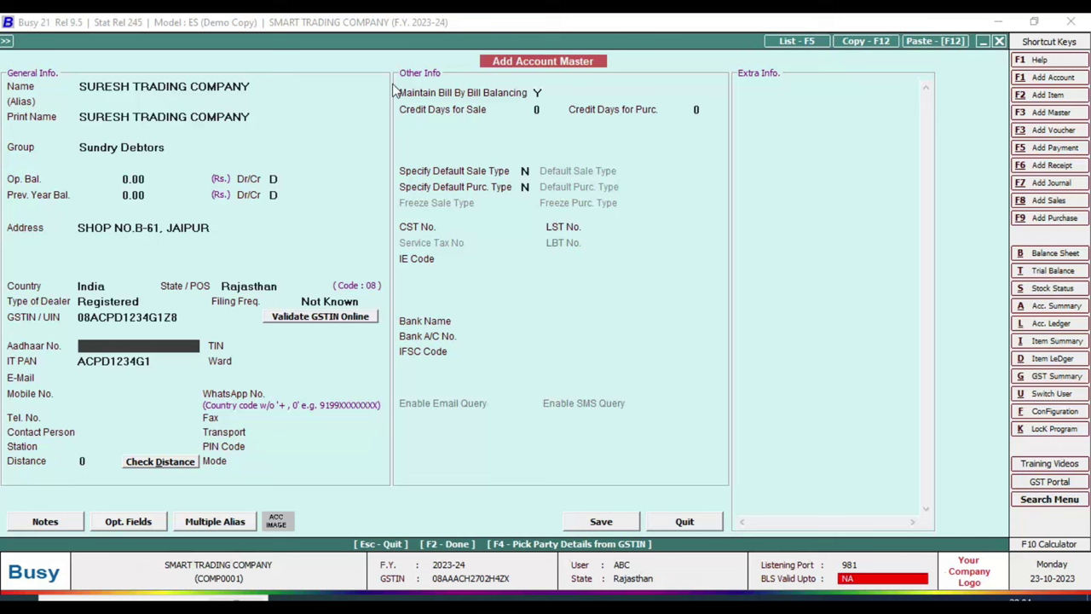
- Enter the customer's mobile number, skipping Aadhaar, TIN, e-mail and telephone fields
{"action": "key", "text": "Return"}
{"action": "key", "text": "Return"}
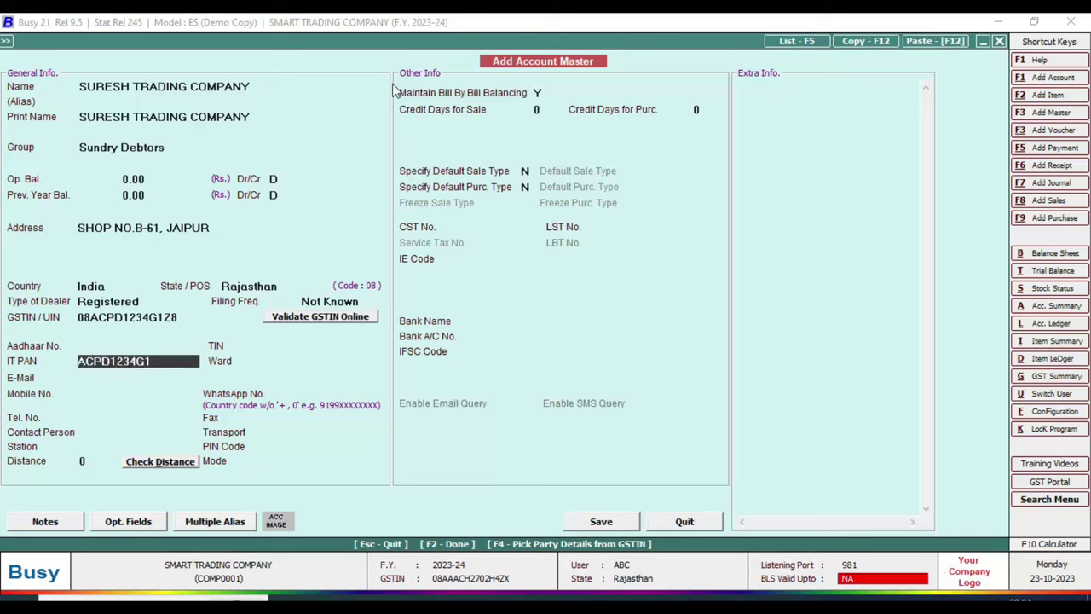
{"action": "key", "text": "Return"}
{"action": "key", "text": "Return"}
{"action": "key", "text": "Return"}
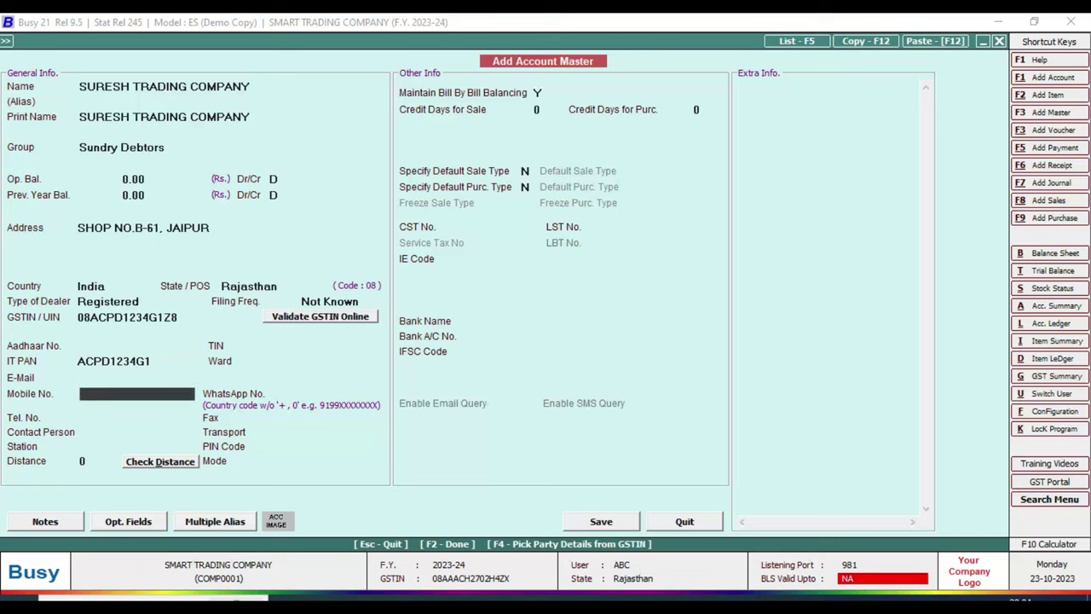
{"action": "key", "text": "Return"}
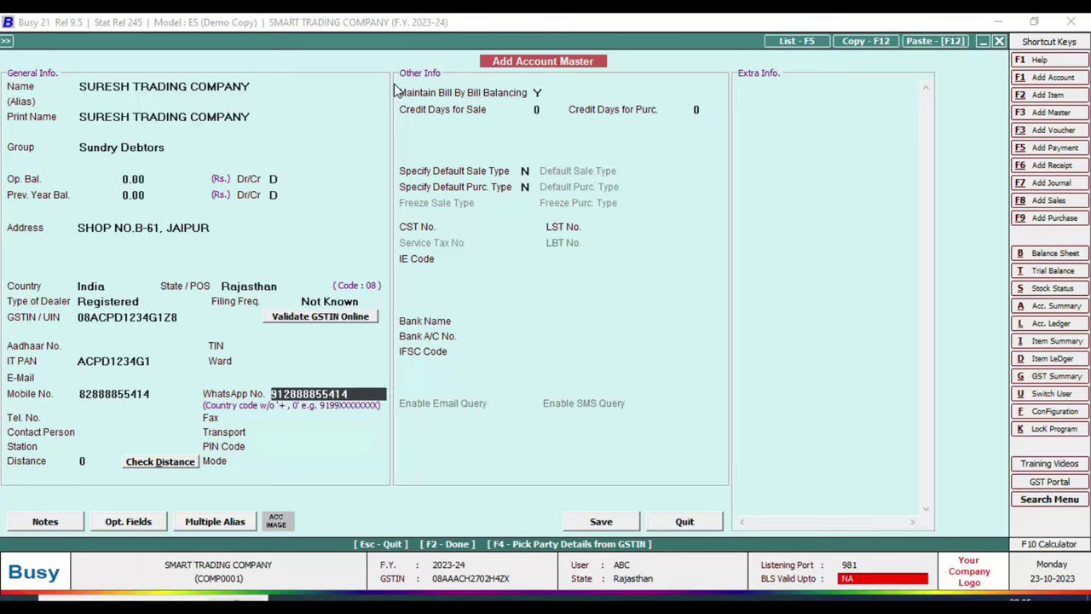
{"action": "key", "text": "Return"}
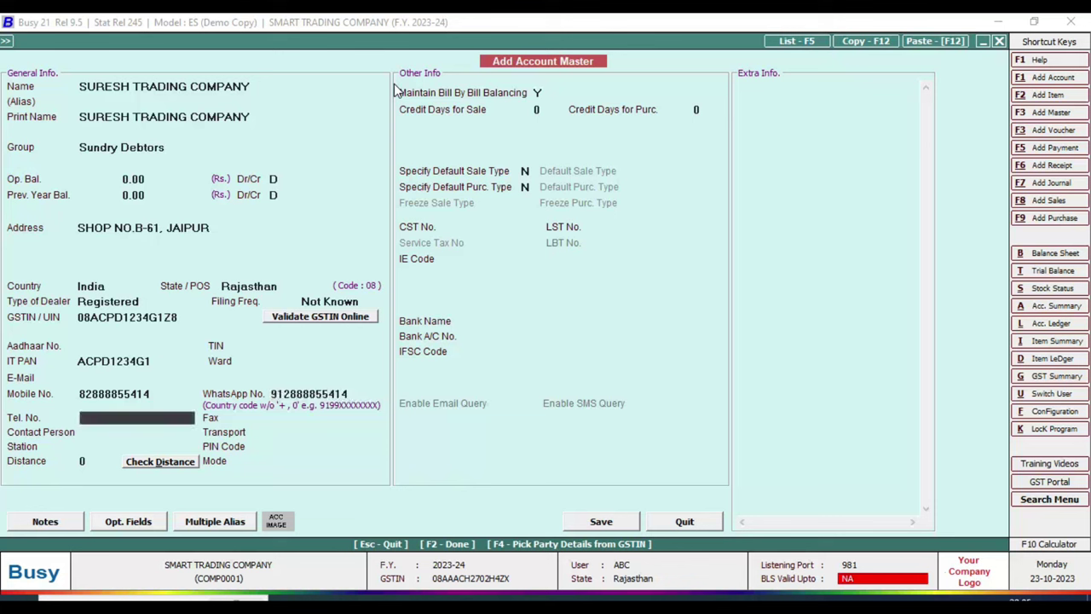
{"action": "key", "text": "Return"}
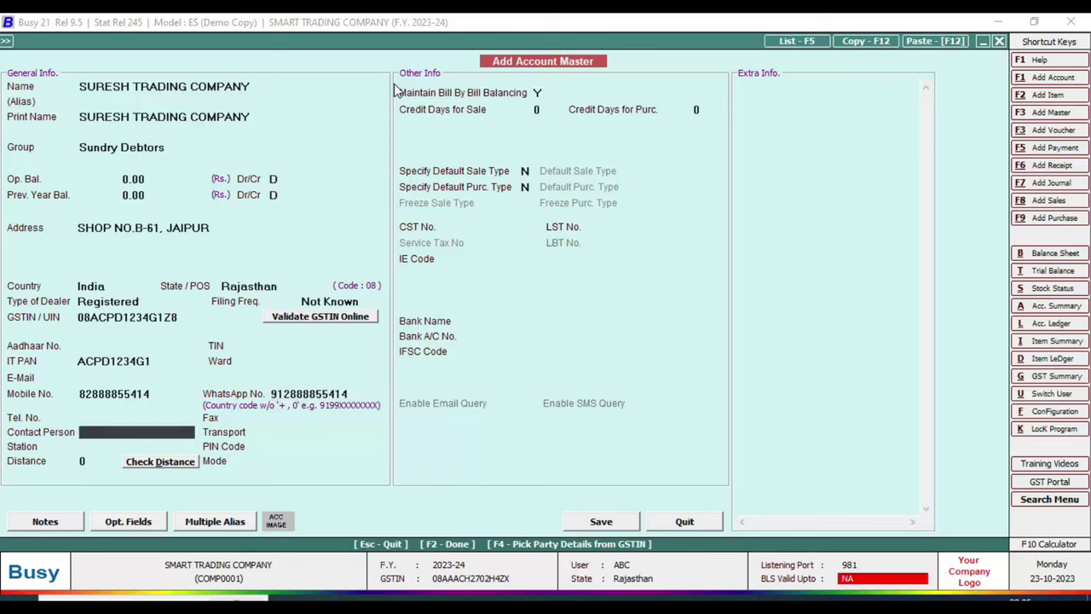
{"action": "key", "text": "Return"}
{"action": "key", "text": "Return"}
{"action": "key", "text": "Return"}
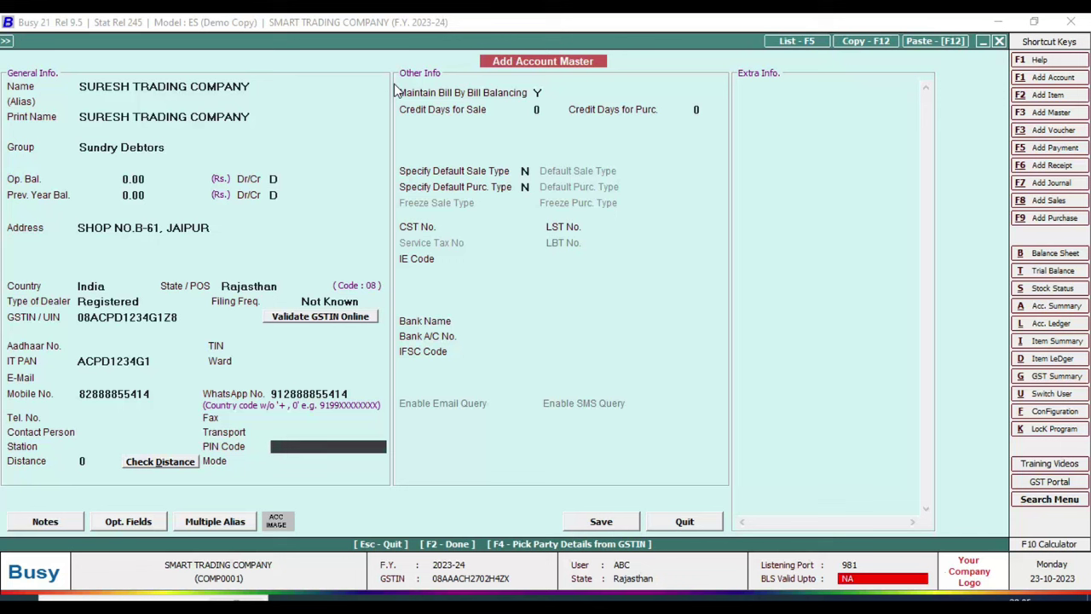
- Set transport mode to Road, skip credit days, and save the account
{"action": "key", "text": "Return"}
{"action": "key", "text": "Return"}
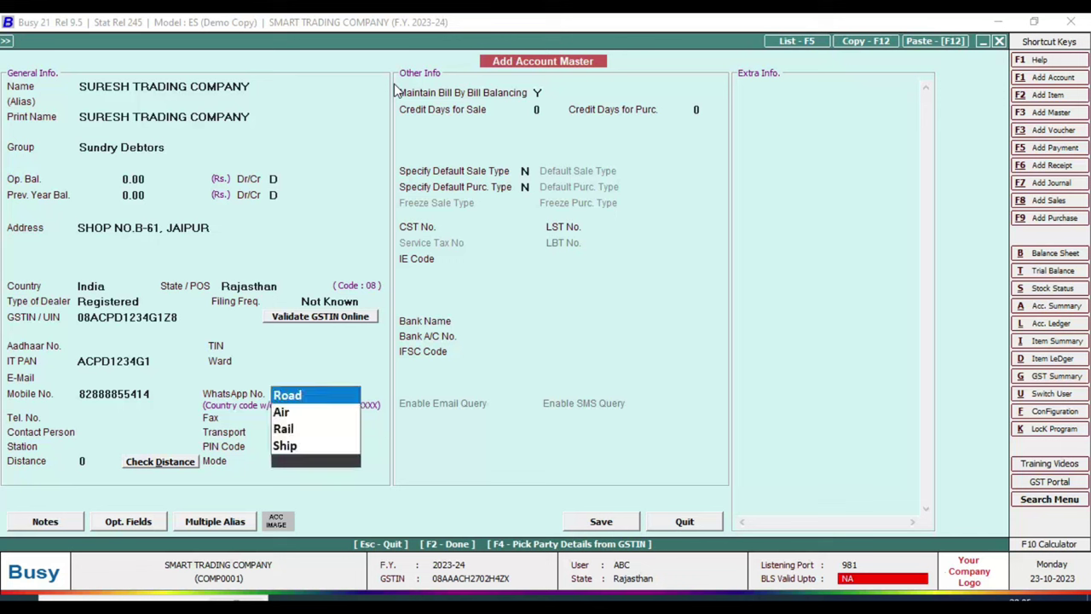
{"action": "key", "text": "Return"}
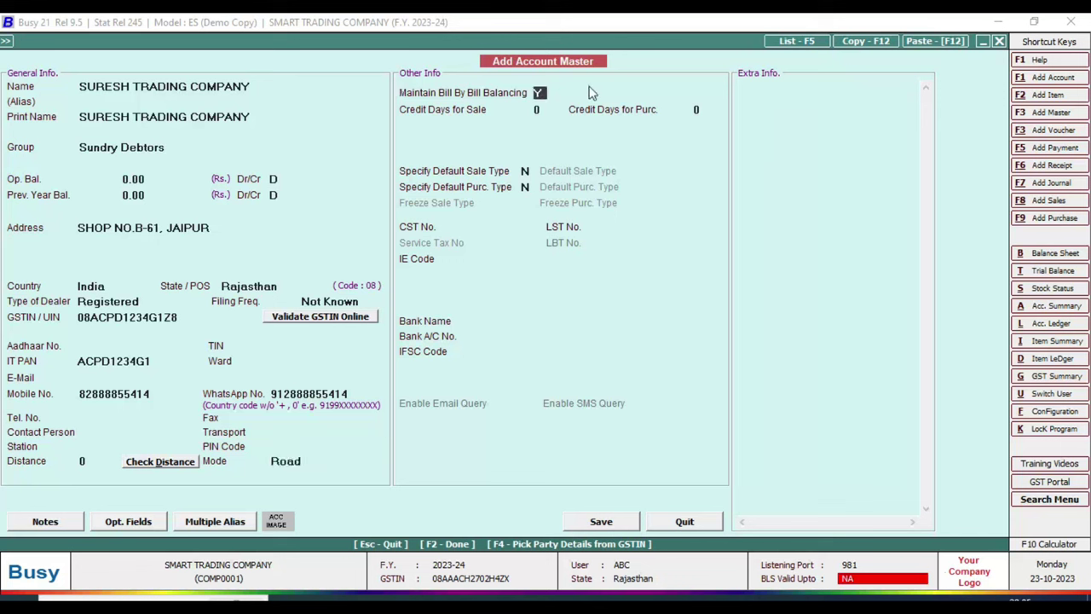
{"action": "key", "text": "Return"}
{"action": "key", "text": "Return"}
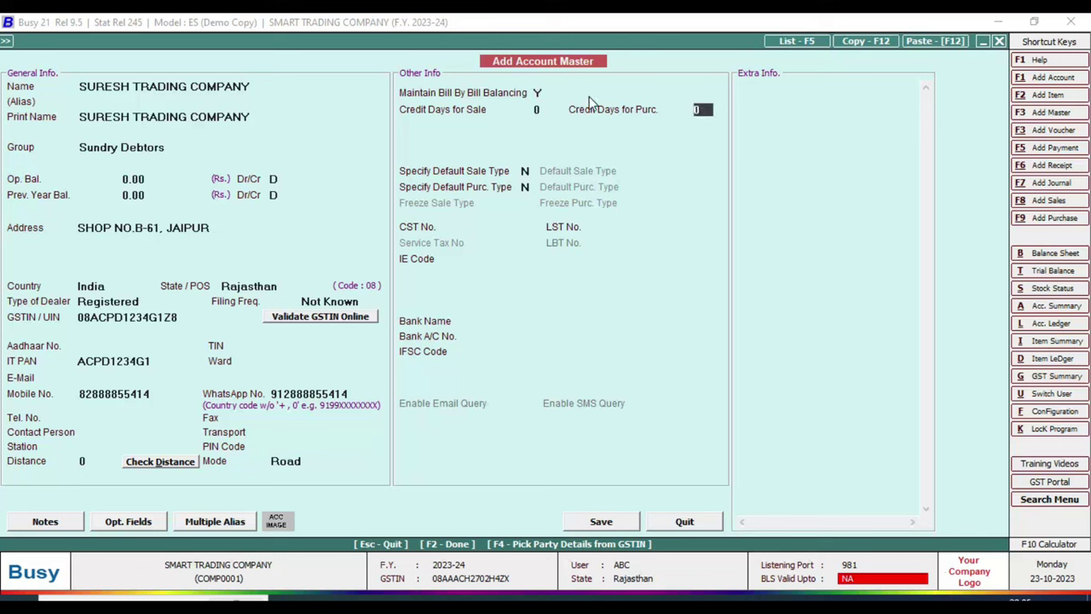
{"action": "key", "text": "Return"}
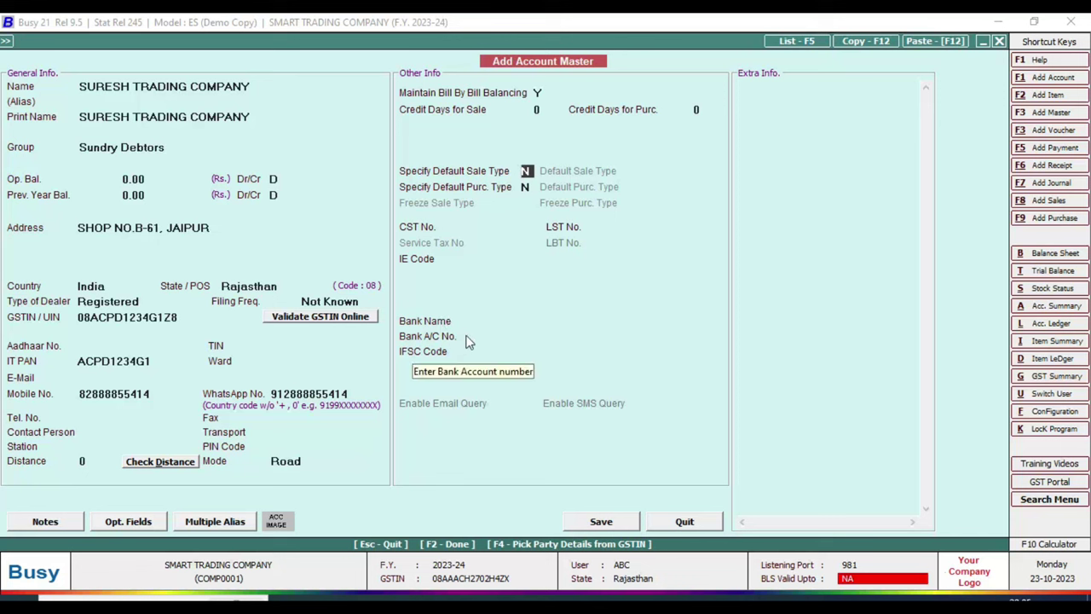
{"action": "left_click", "coordinate": [601, 522]}
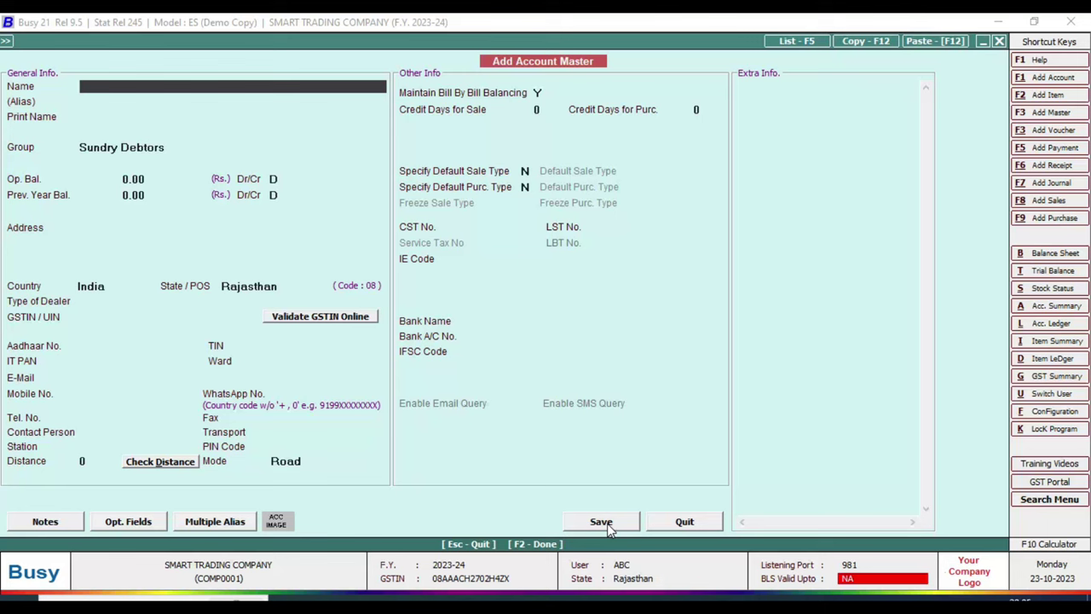
- Review the item names in the invoice's goods table, then return to Busy
{"action": "left_click", "coordinate": [329, 597]}
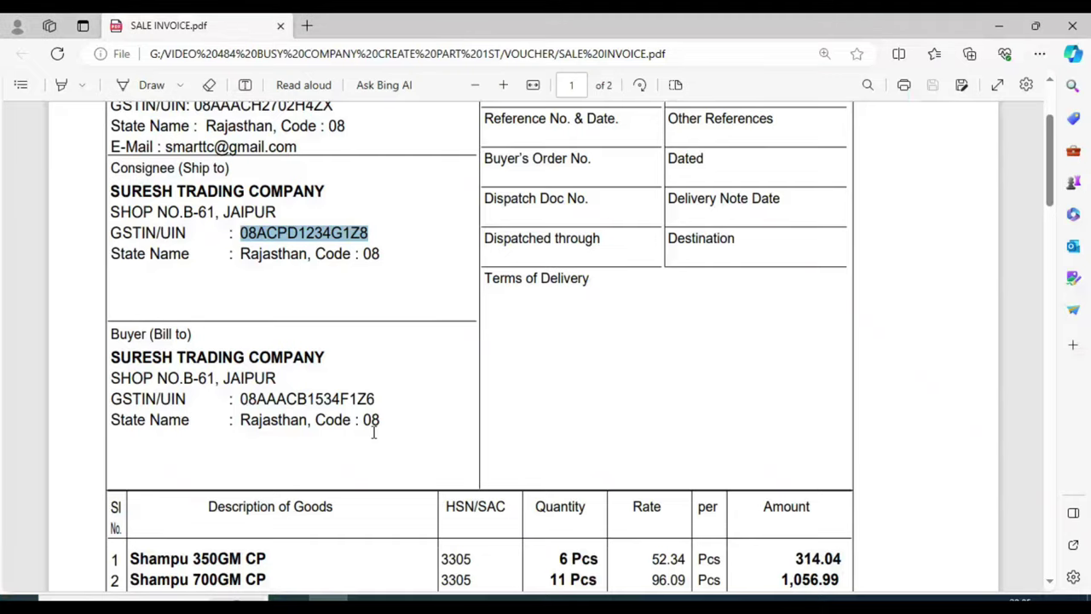
{"action": "scroll", "coordinate": [378, 435], "scroll_direction": "down", "scroll_amount": 5}
{"action": "scroll", "coordinate": [392, 426], "scroll_direction": "up", "scroll_amount": 2}
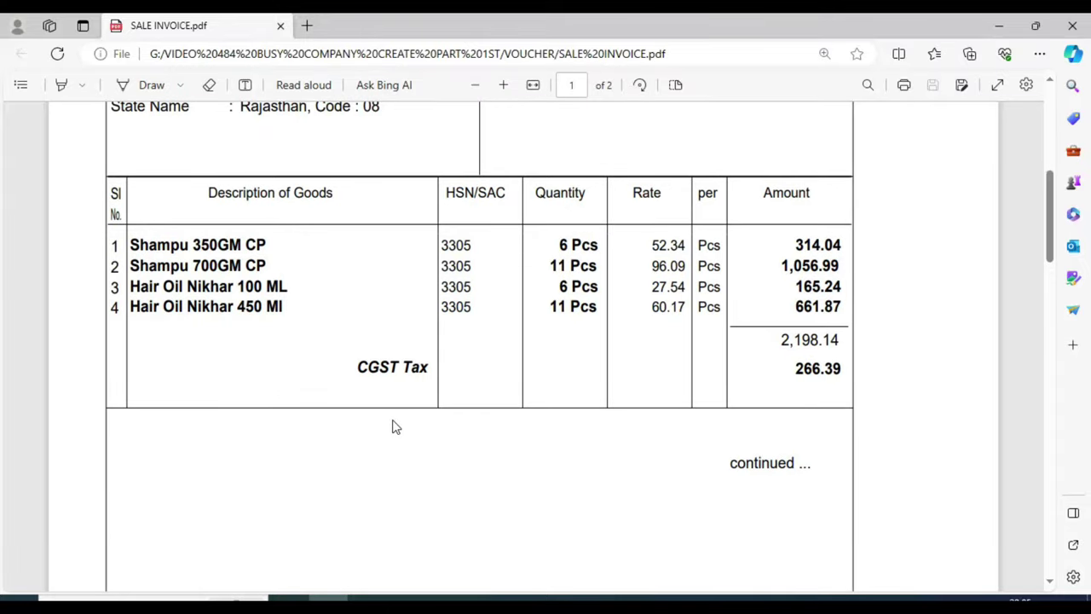
{"action": "scroll", "coordinate": [394, 426], "scroll_direction": "up", "scroll_amount": 2}
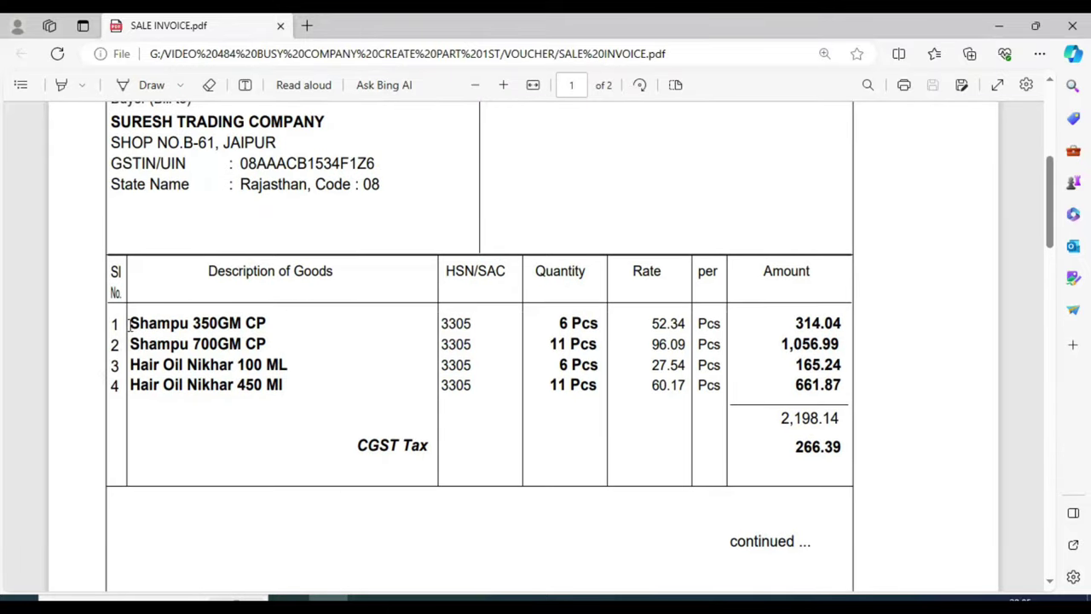
{"action": "left_click_drag", "start_coordinate": [127, 324], "coordinate": [286, 364]}
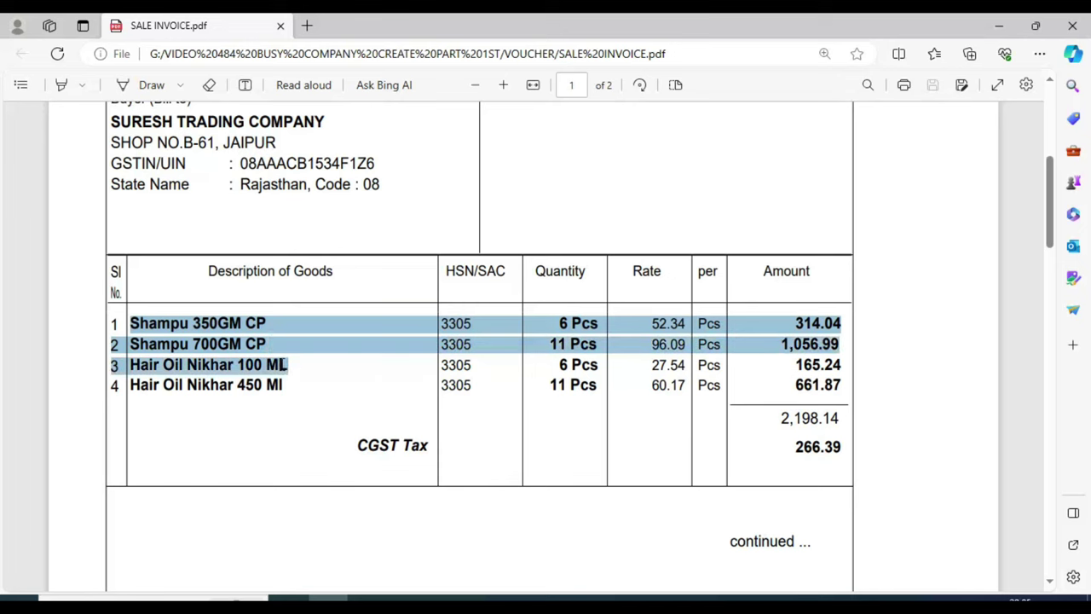
{"action": "left_click", "coordinate": [322, 396]}
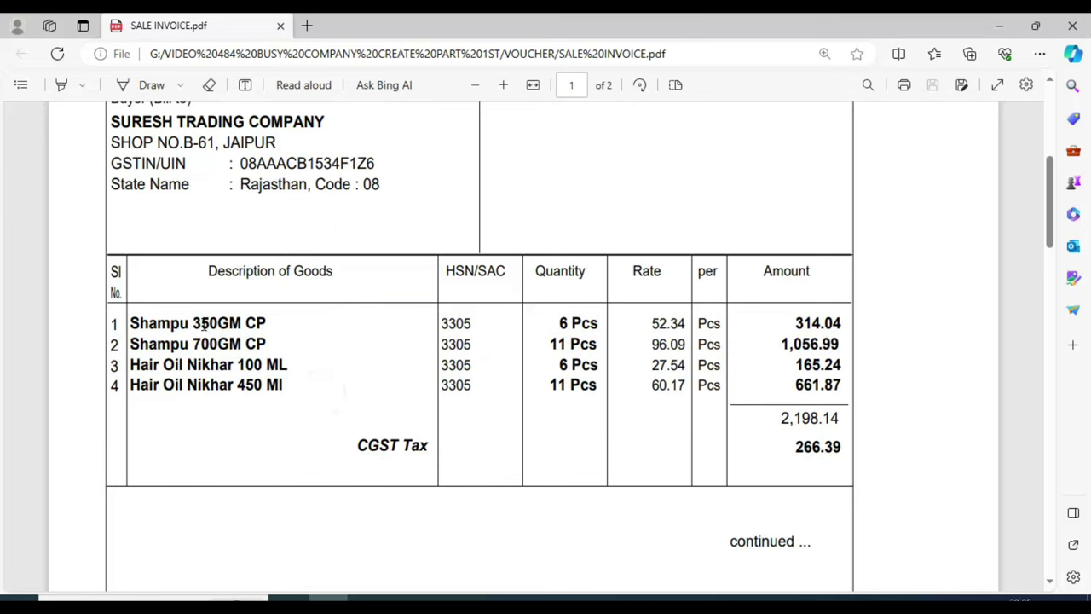
{"action": "left_click", "coordinate": [642, 597]}
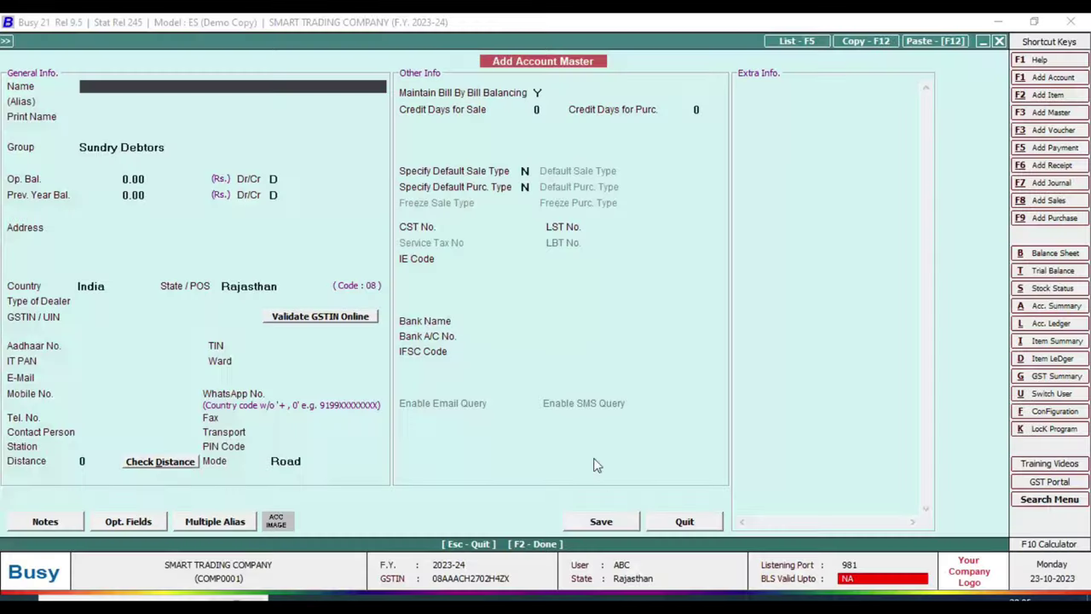
- Close the empty account form and open Masters > Item > Add
{"action": "key", "text": "Escape"}
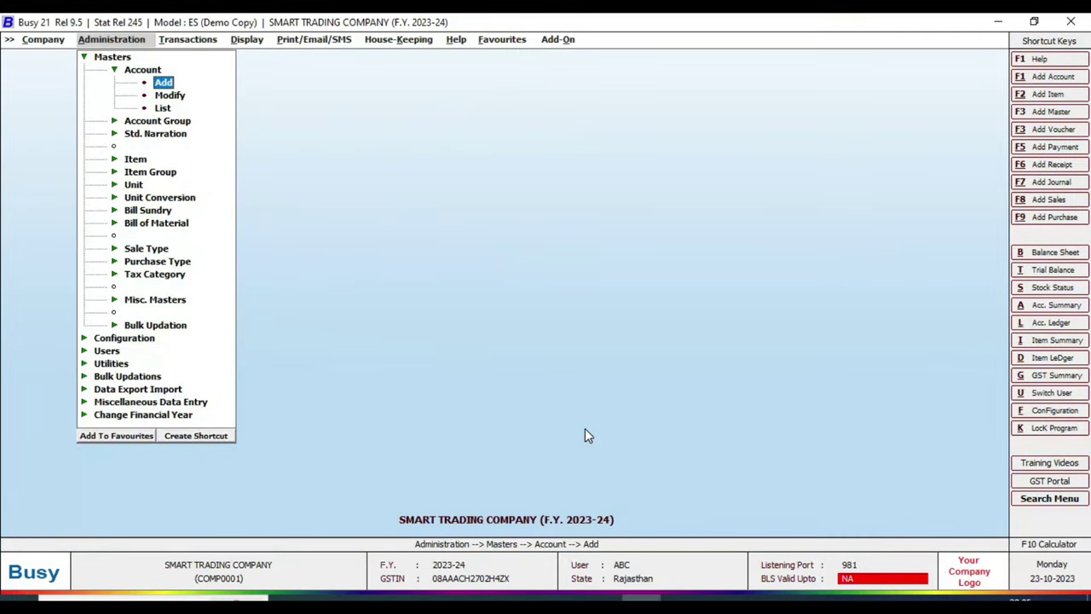
{"action": "key", "text": "Escape"}
{"action": "key", "text": "Up"}
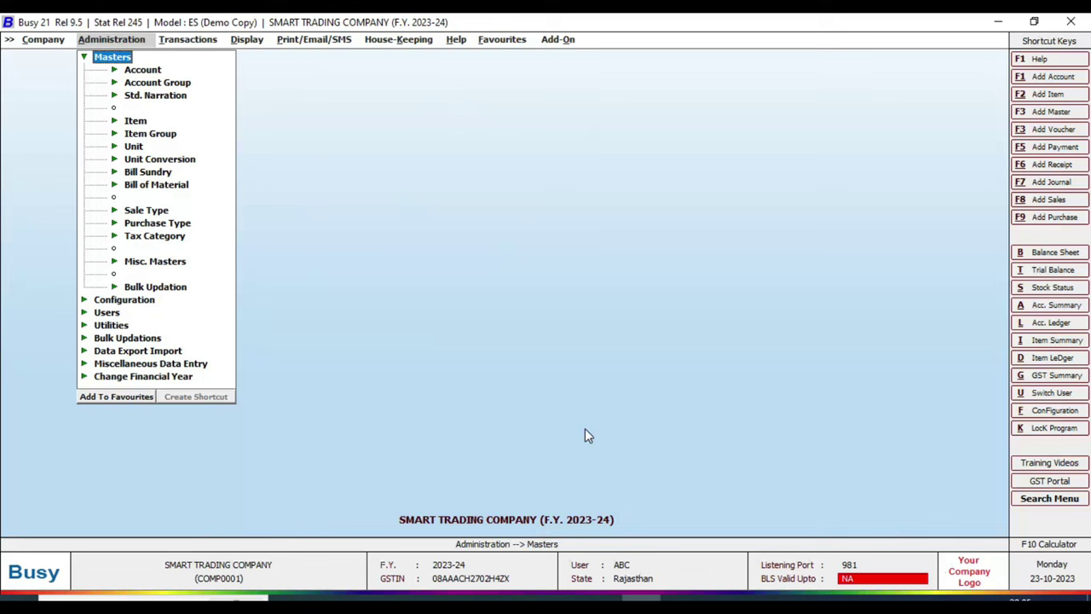
{"action": "key", "text": "Down"}
{"action": "key", "text": "Down"}
{"action": "key", "text": "Down"}
{"action": "key", "text": "Down"}
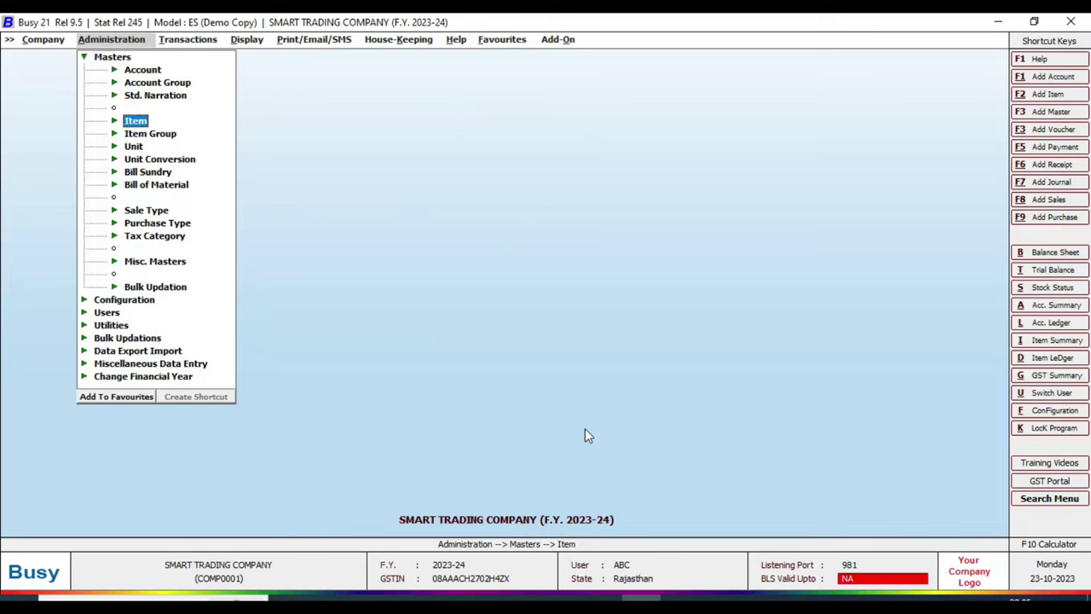
{"action": "key", "text": "Return"}
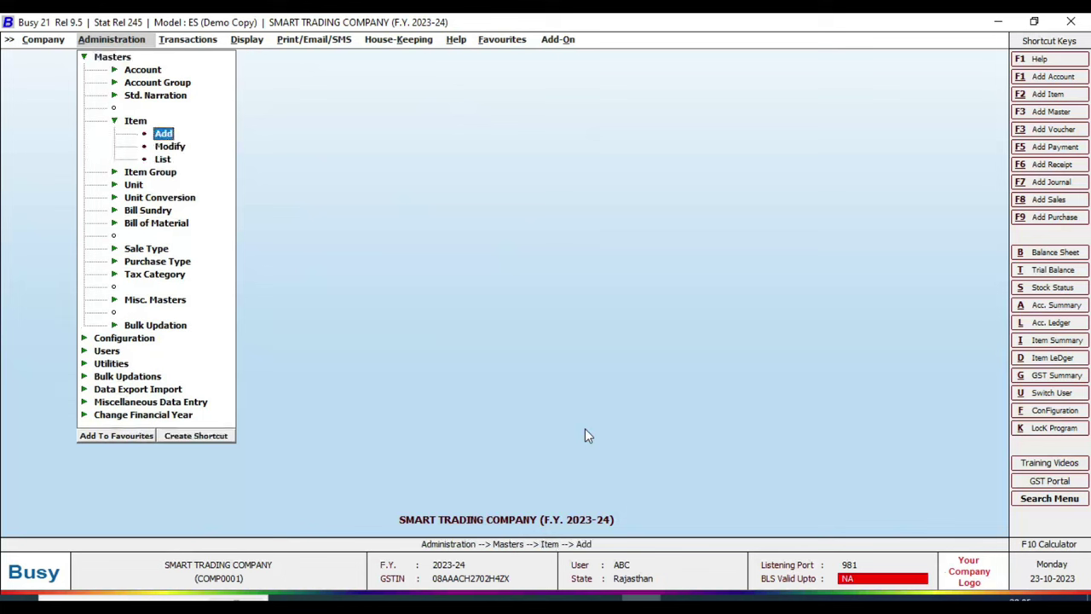
{"action": "key", "text": "Return"}
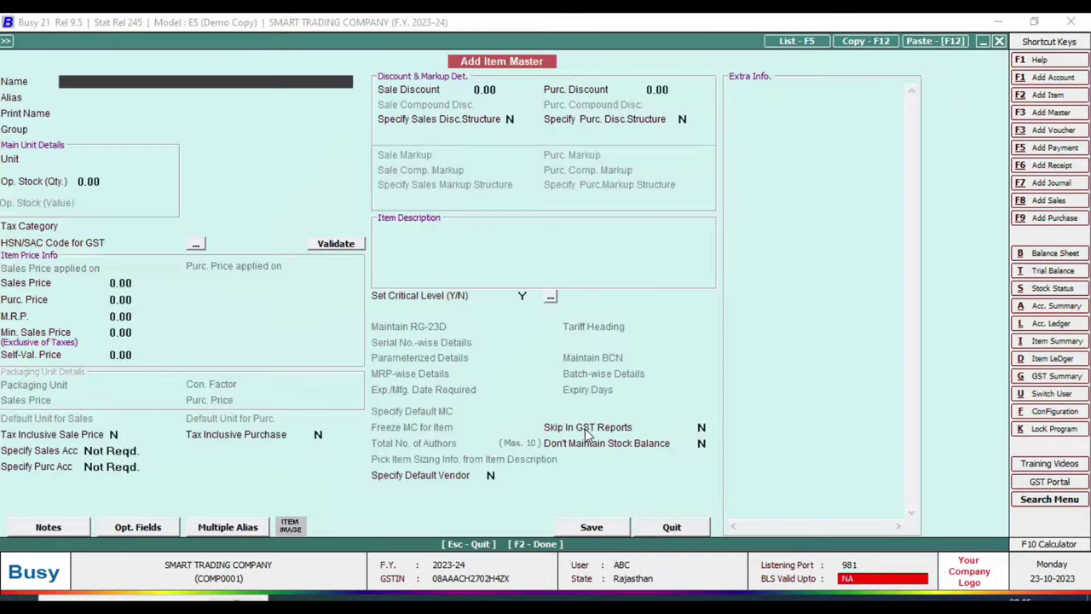
- Name the new item 'Shampu 350GM CP', copied from the invoice PDF, and begin a new item group
{"action": "key", "text": "alt+Tab"}
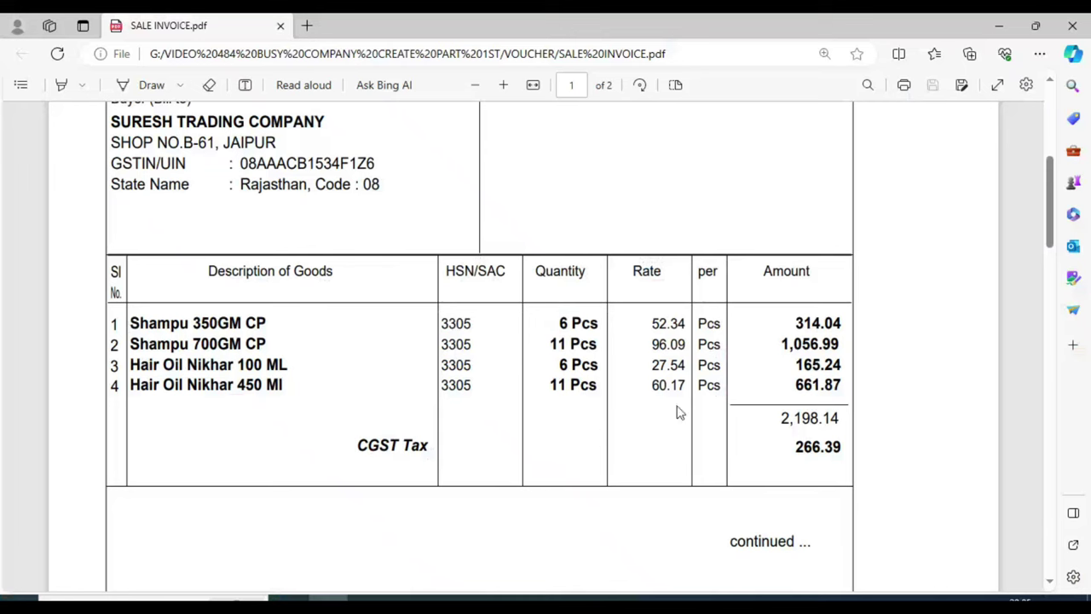
{"action": "left_click_drag", "start_coordinate": [271, 325], "coordinate": [119, 323]}
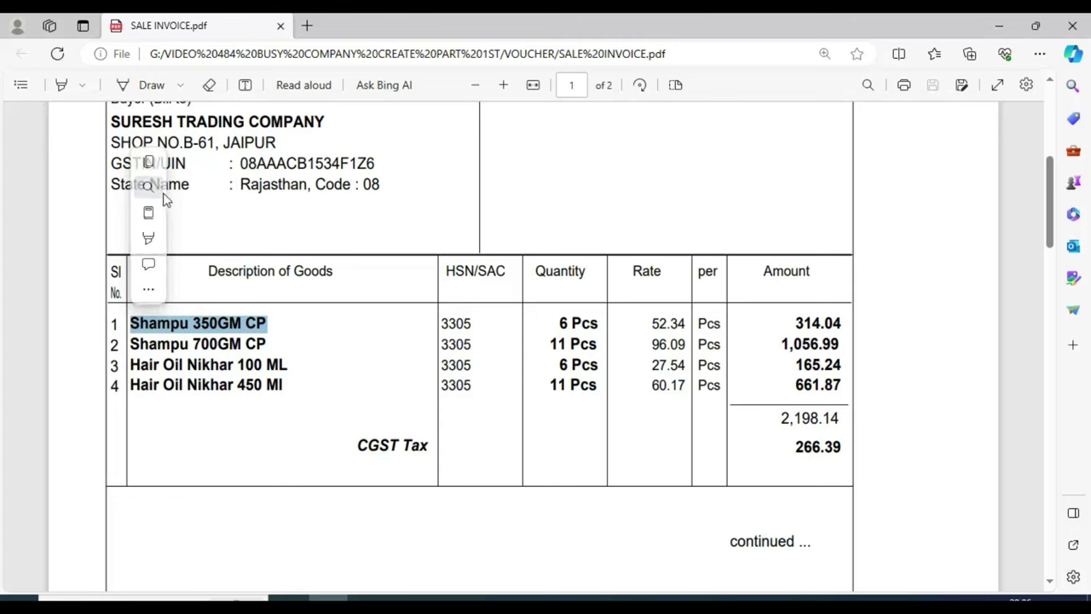
{"action": "left_click", "coordinate": [149, 162]}
{"action": "key", "text": "alt+Tab"}
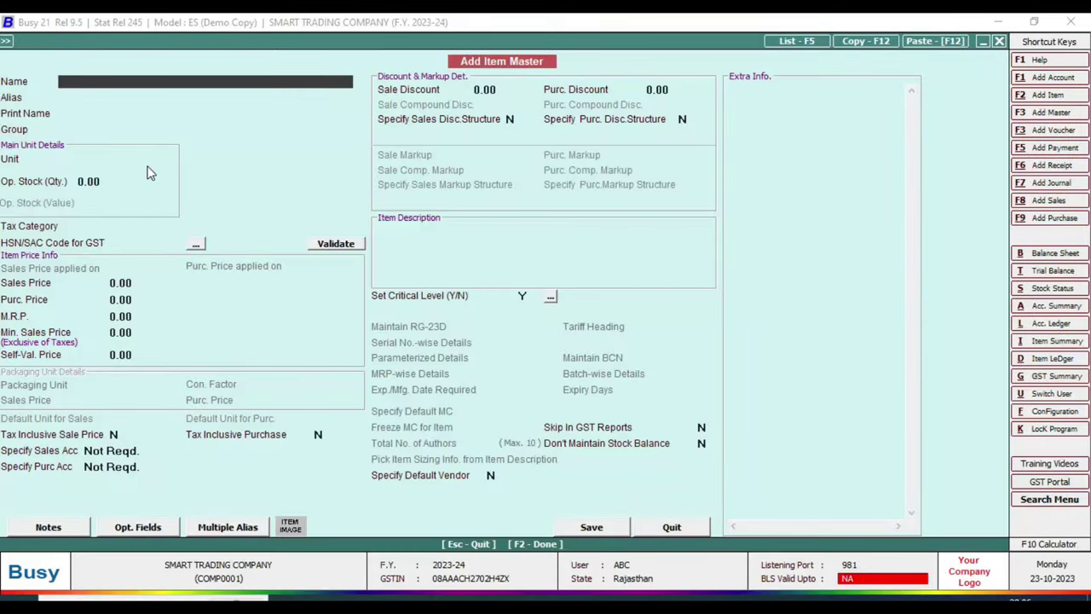
{"action": "key", "text": "ctrl+v"}
{"action": "key", "text": "Return"}
{"action": "key", "text": "Return"}
{"action": "key", "text": "Return"}
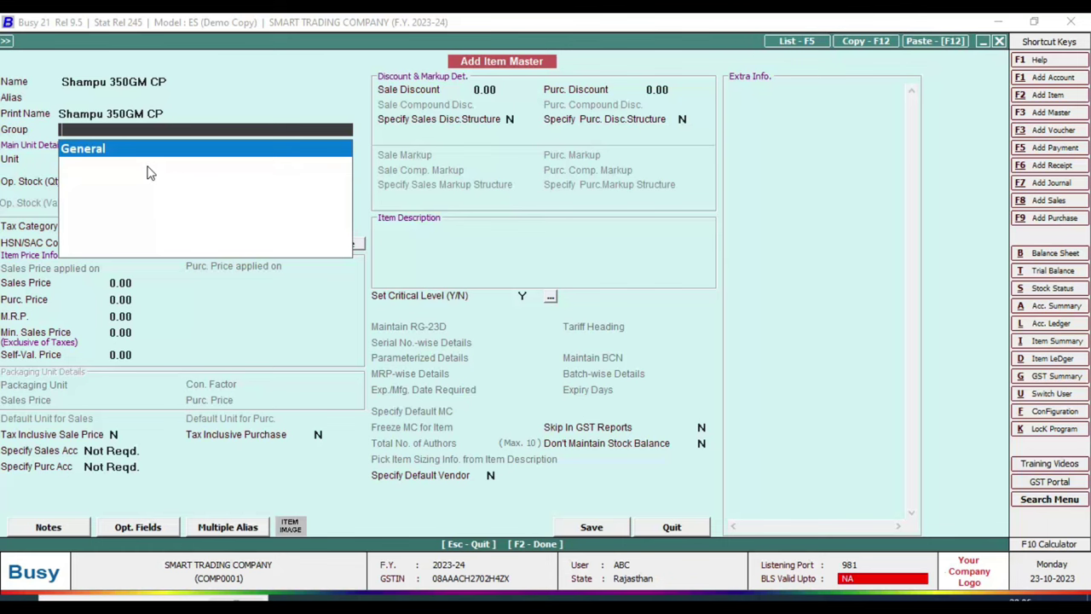
{"action": "key", "text": "F3"}
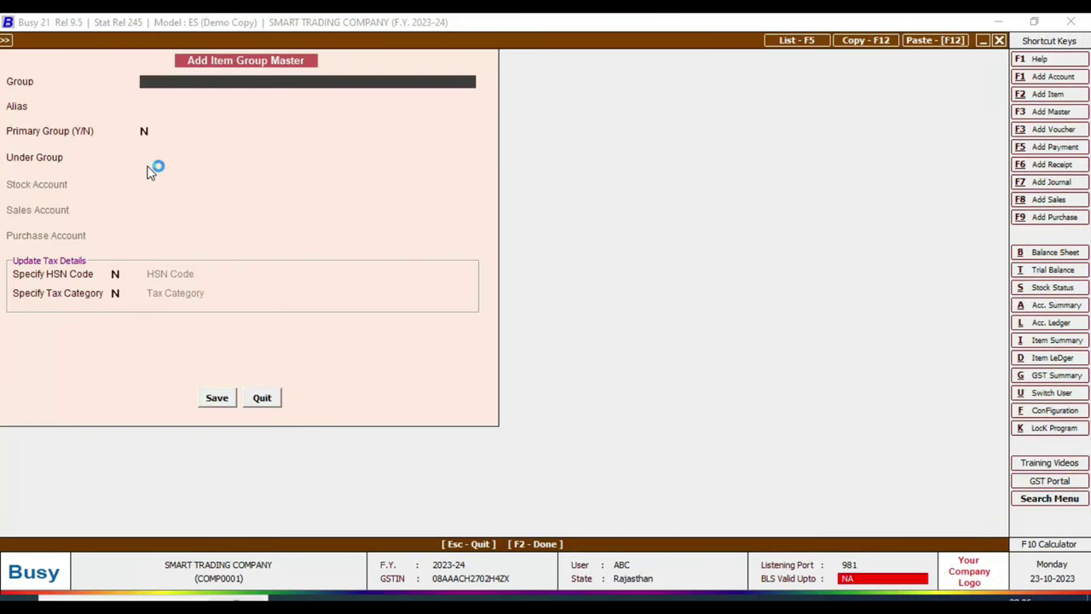
- Create the item group COSMETIC GOODS with General as its parent group and save it
{"action": "type", "text": "COSMETIC GOODS"}
{"action": "key", "text": "Return"}
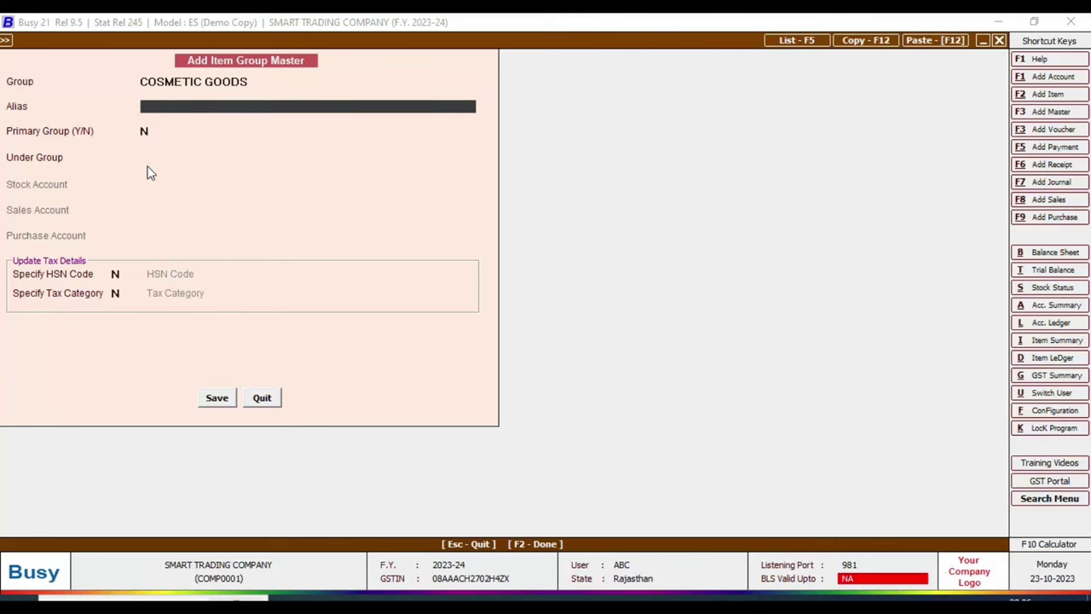
{"action": "left_click", "coordinate": [218, 399]}
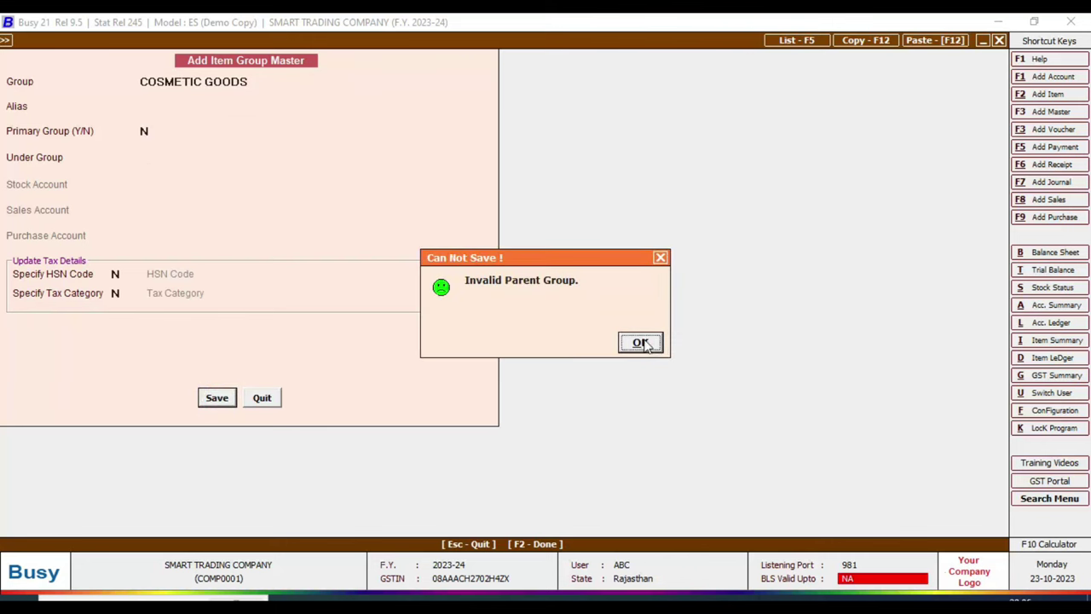
{"action": "left_click", "coordinate": [640, 343]}
{"action": "key", "text": "Return"}
{"action": "key", "text": "Return"}
{"action": "key", "text": "Return"}
{"action": "key", "text": "Return"}
{"action": "key", "text": "Return"}
{"action": "key", "text": "Return"}
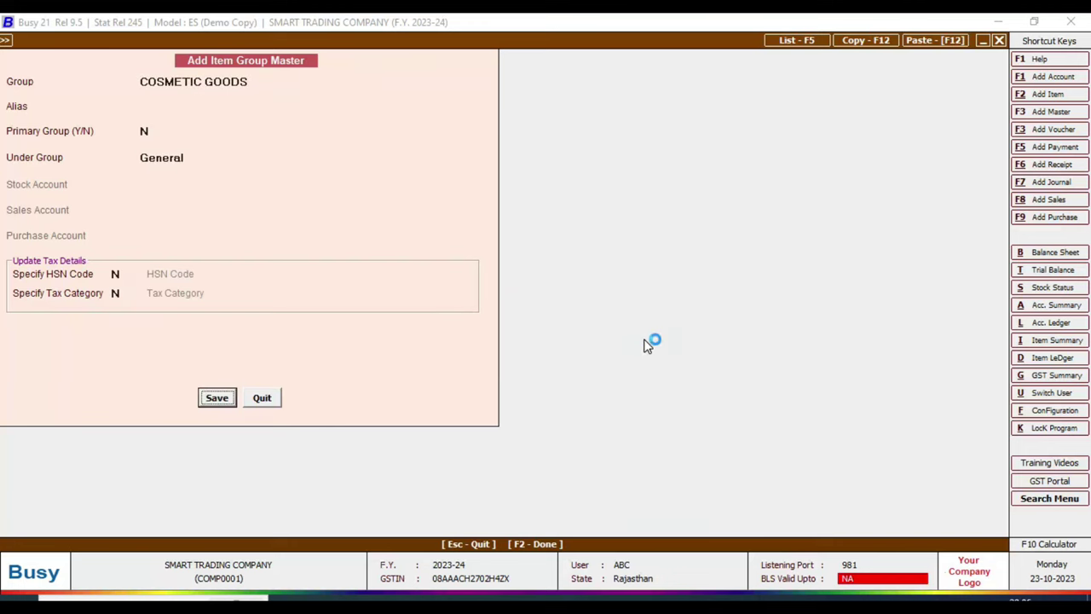
{"action": "key", "text": "Return"}
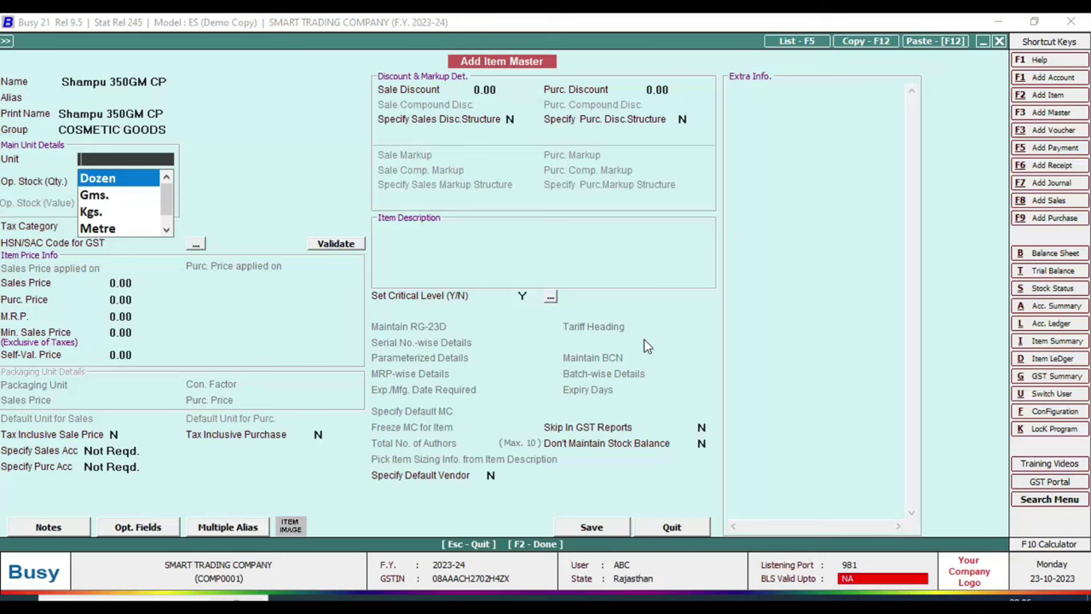
- Look through the existing units, then start a new unit named PCS
{"action": "key", "text": "Down"}
{"action": "key", "text": "Down"}
{"action": "key", "text": "Down"}
{"action": "key", "text": "Down"}
{"action": "key", "text": "Up"}
{"action": "key", "text": "Up"}
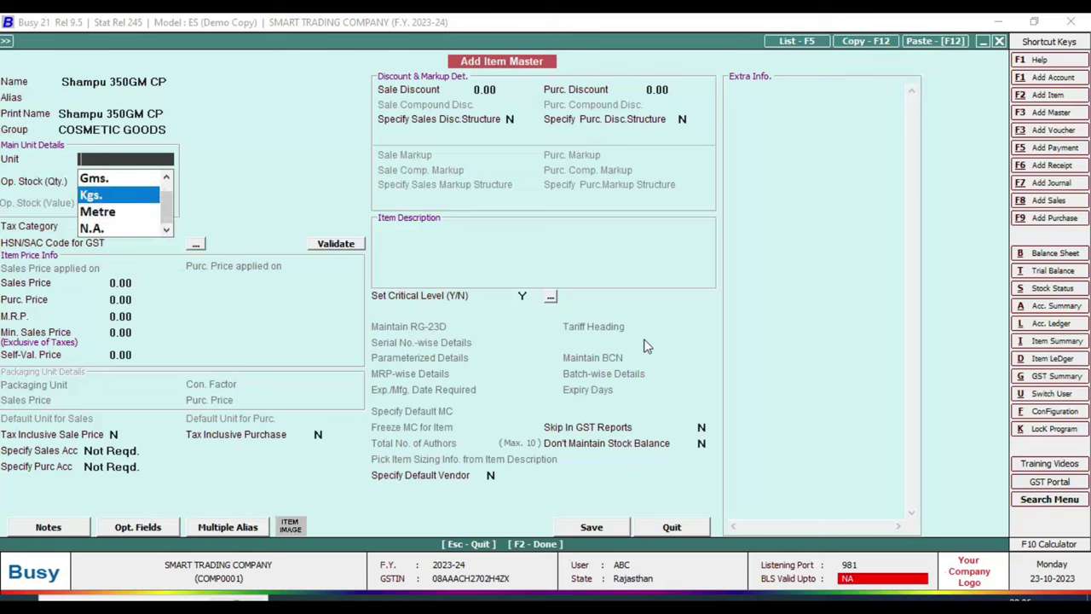
{"action": "key", "text": "Up"}
{"action": "key", "text": "Up"}
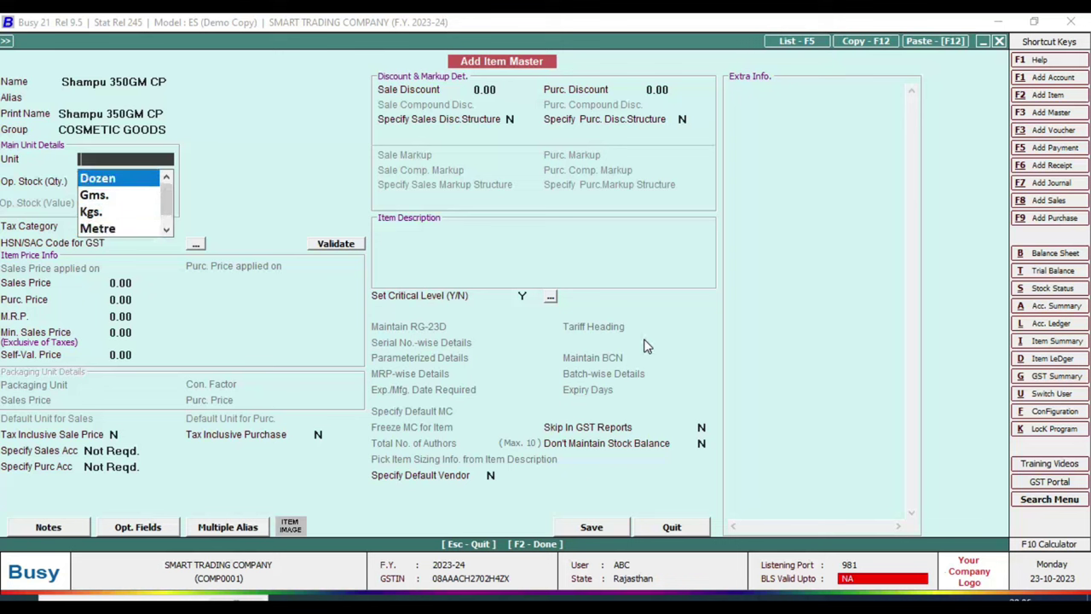
{"action": "key", "text": "Down"}
{"action": "key", "text": "Down"}
{"action": "key", "text": "Down"}
{"action": "key", "text": "Down"}
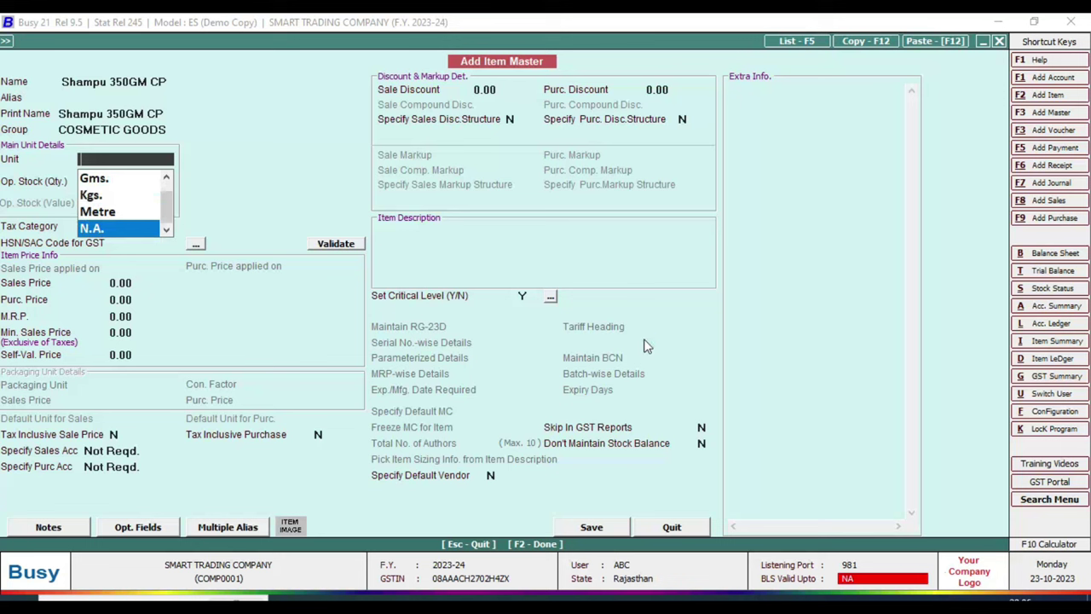
{"action": "key", "text": "F3"}
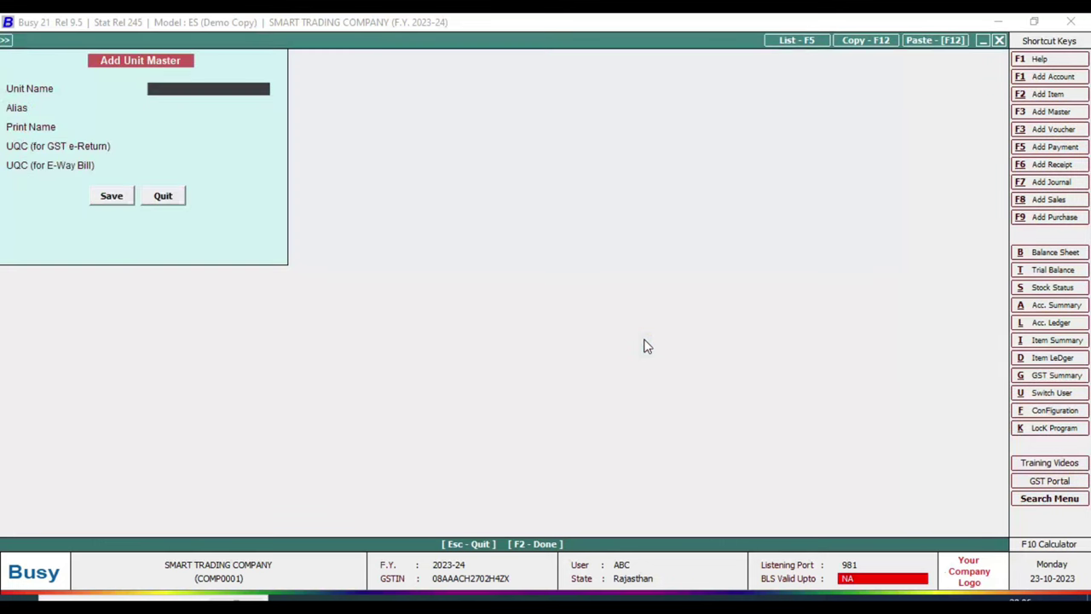
{"action": "type", "text": "PCS"}
{"action": "key", "text": "Return"}
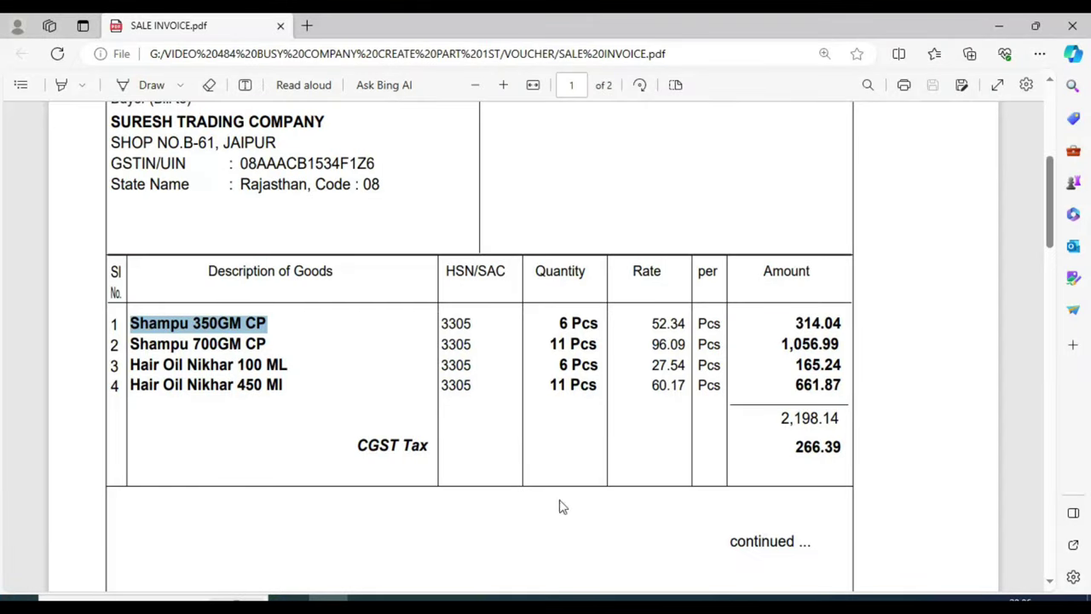
- Give the PCS unit GST UQC PCS-PIECES and E-Way Bill code NUMBERS, then save it
{"action": "left_click", "coordinate": [642, 597]}
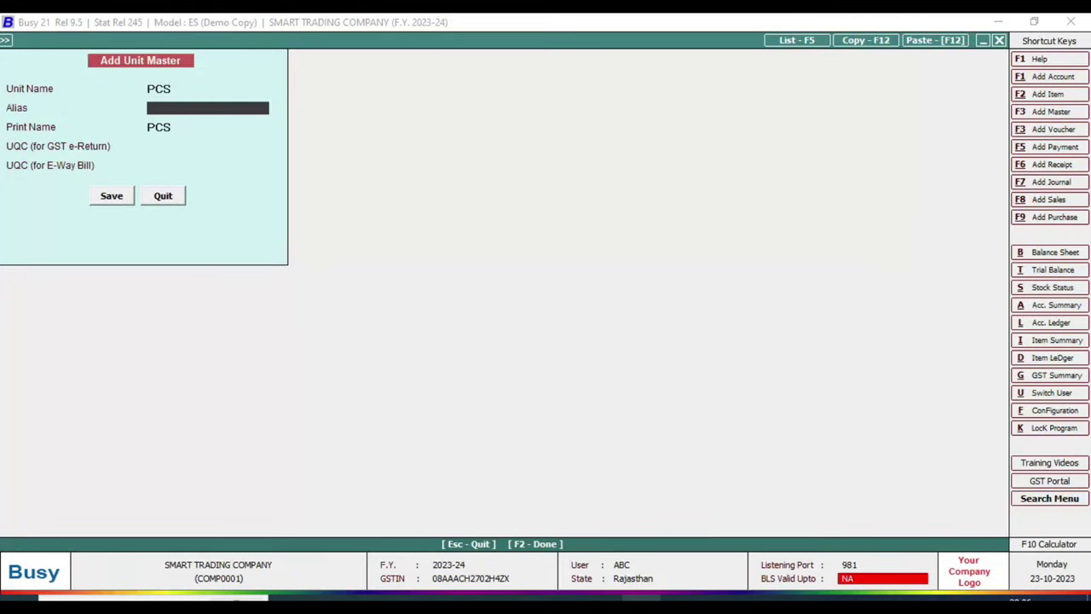
{"action": "key", "text": "Return"}
{"action": "key", "text": "Return"}
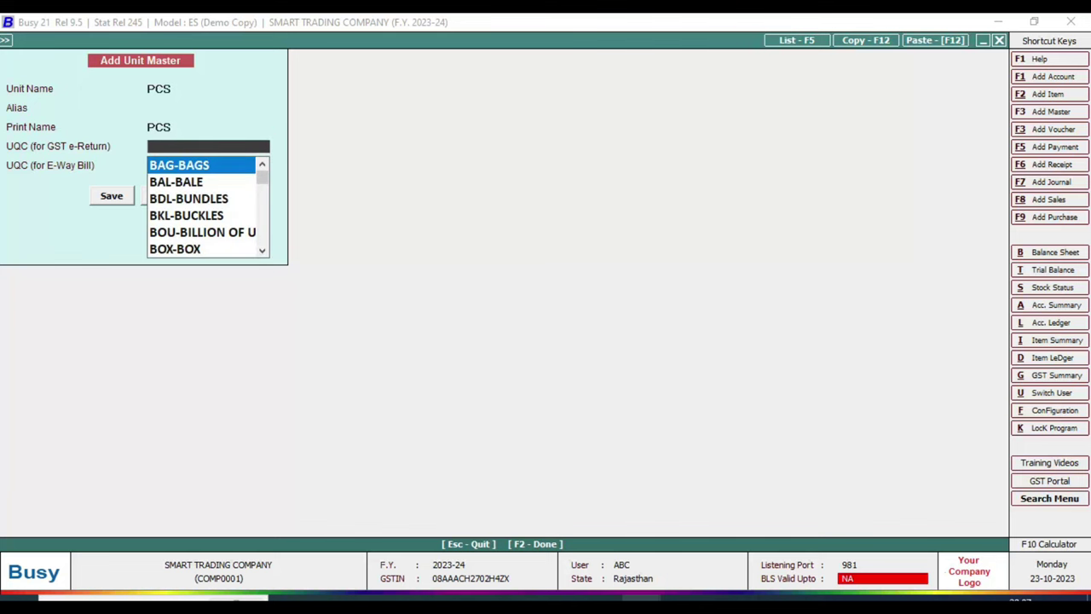
{"action": "type", "text": "PCS"}
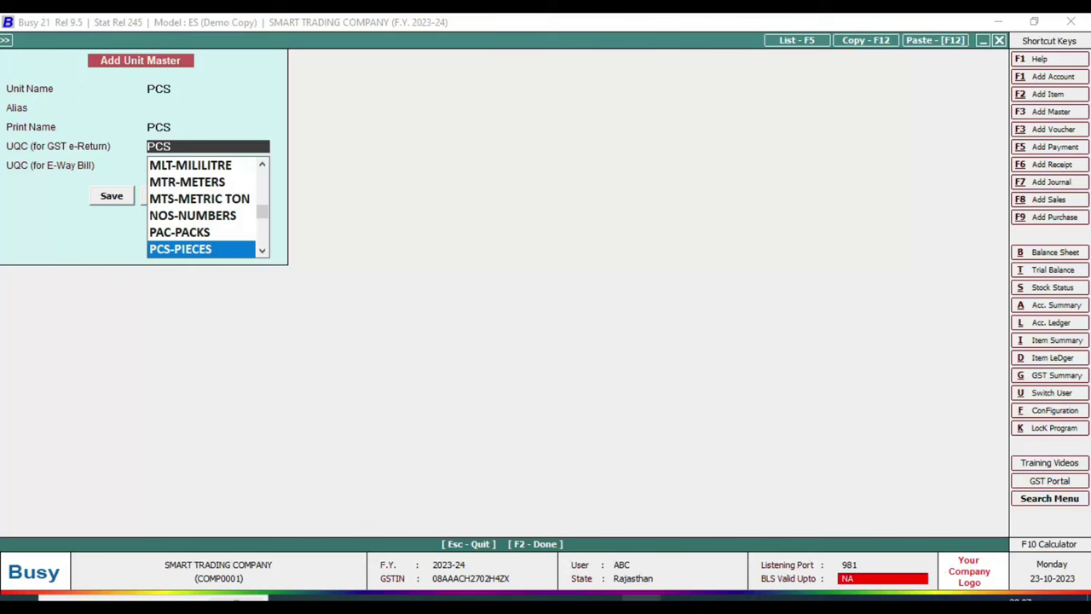
{"action": "key", "text": "Return"}
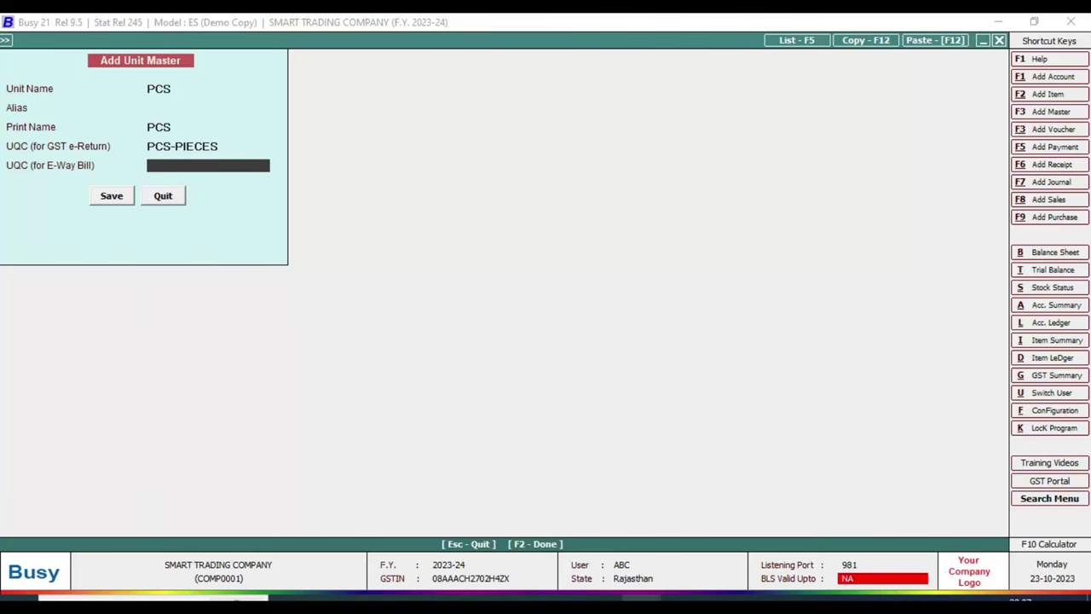
{"action": "type", "text": "P"}
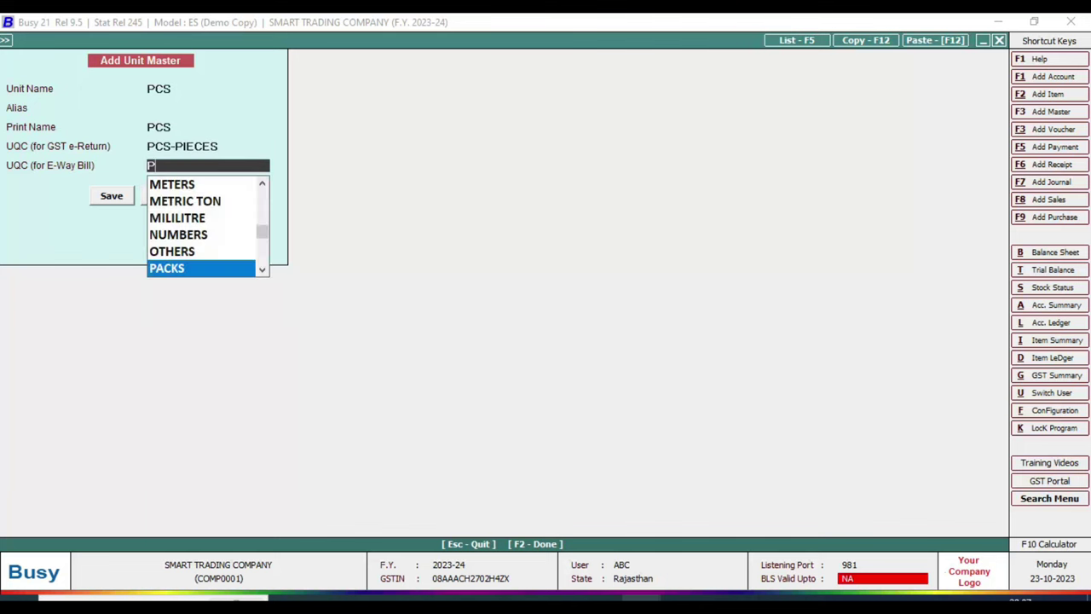
{"action": "key", "text": "Up"}
{"action": "key", "text": "Up"}
{"action": "key", "text": "Up"}
{"action": "key", "text": "Up"}
{"action": "key", "text": "Up"}
{"action": "key", "text": "Up"}
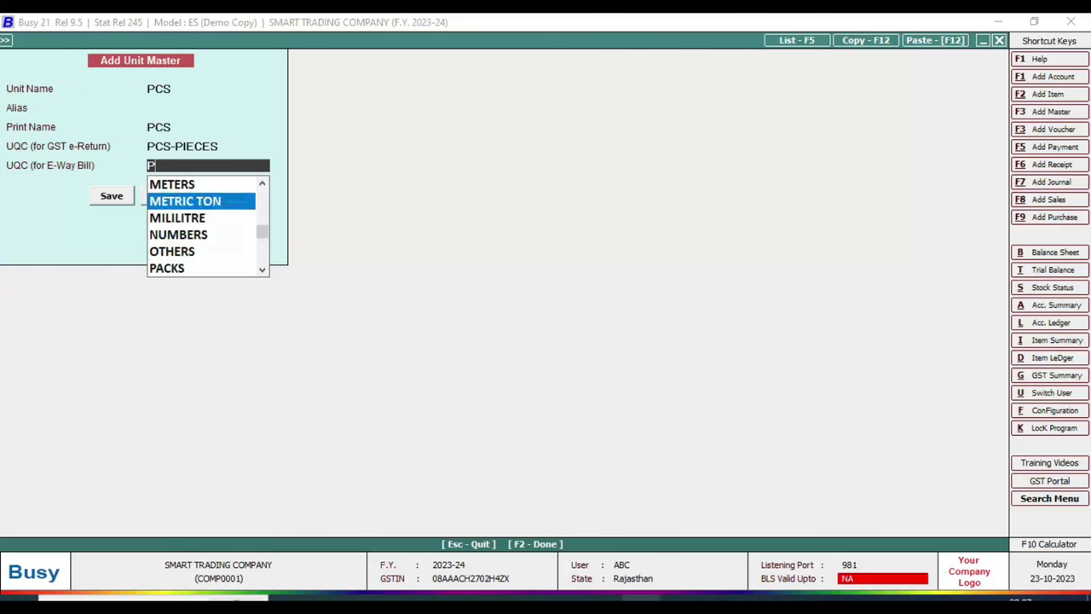
{"action": "key", "text": "Down"}
{"action": "key", "text": "Down"}
{"action": "key", "text": "Down"}
{"action": "key", "text": "Down"}
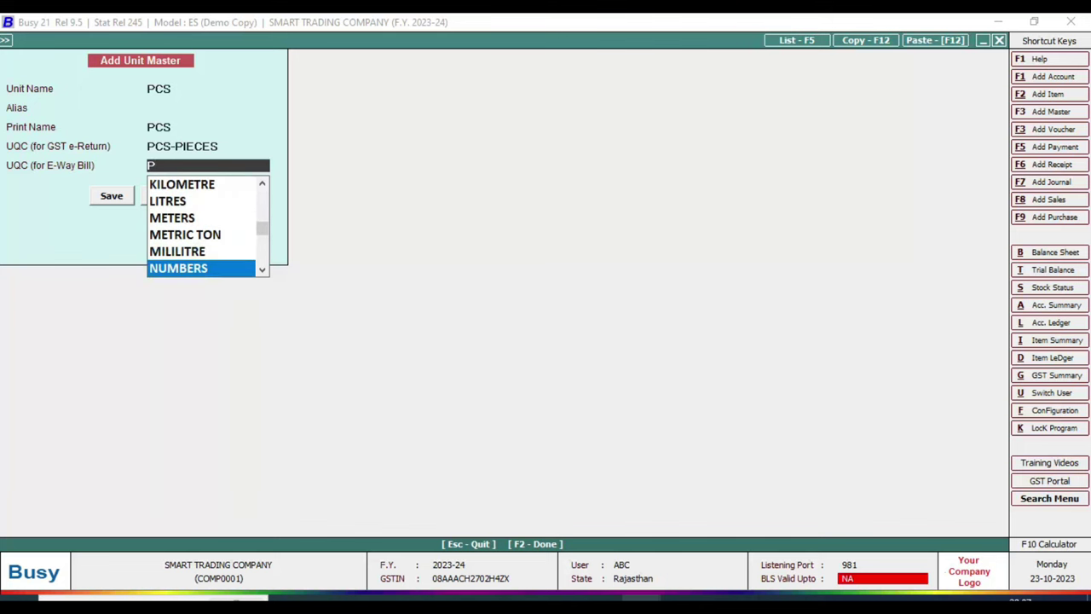
{"action": "key", "text": "Return"}
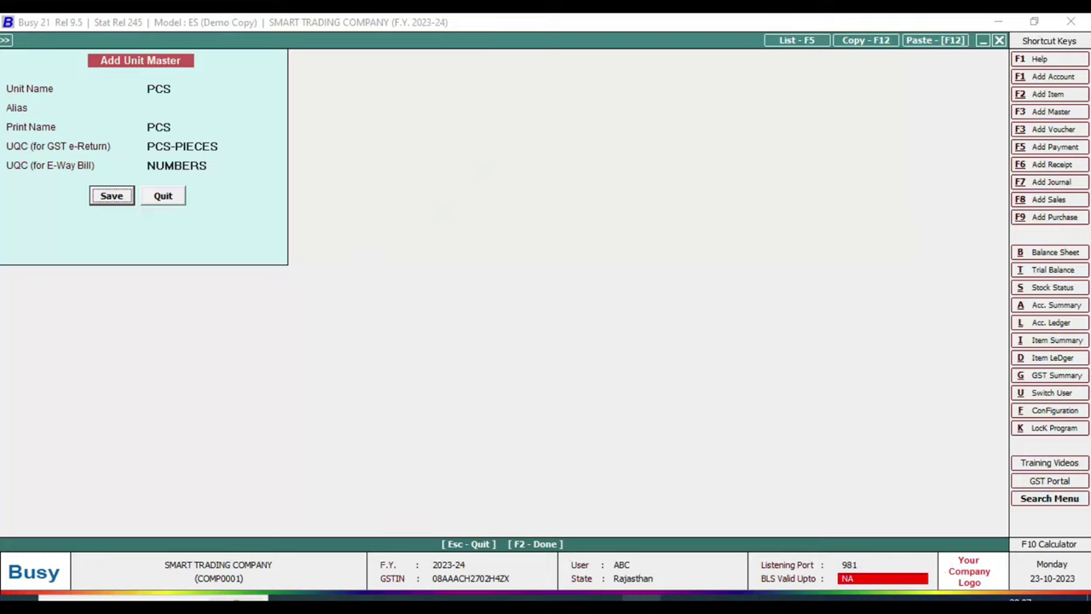
{"action": "key", "text": "Return"}
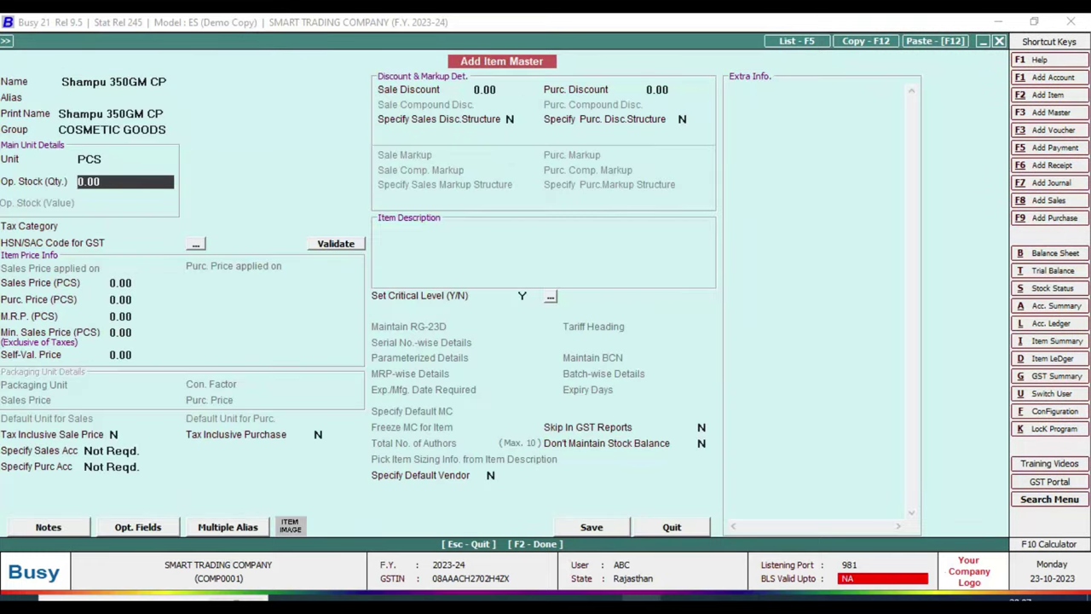
{"action": "key", "text": "Return"}
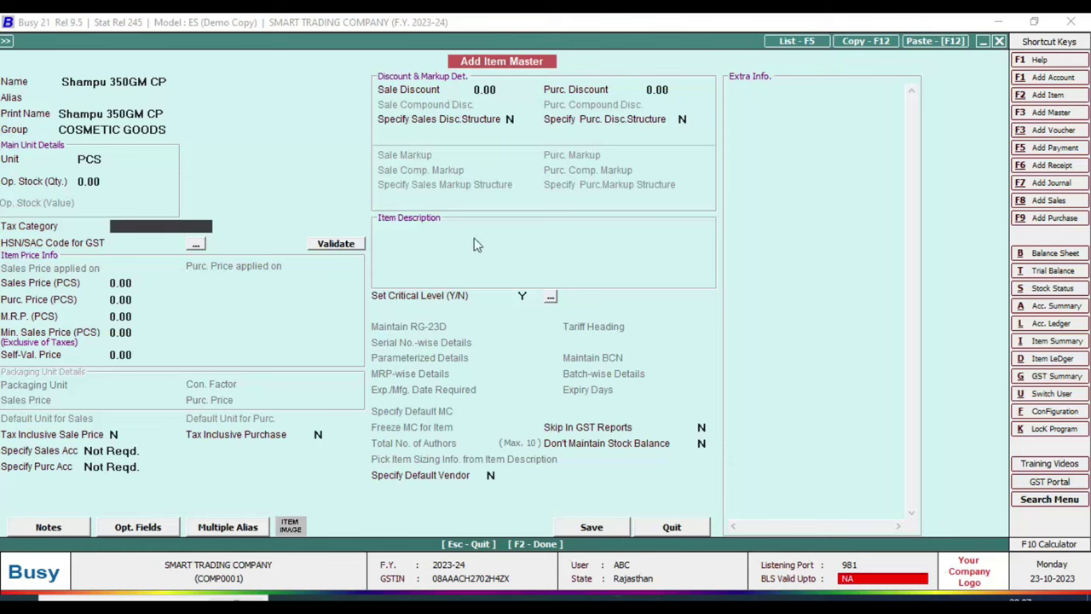
- Check the invoice and set the item's tax category to GST 28%
{"action": "key", "text": "alt+Tab"}
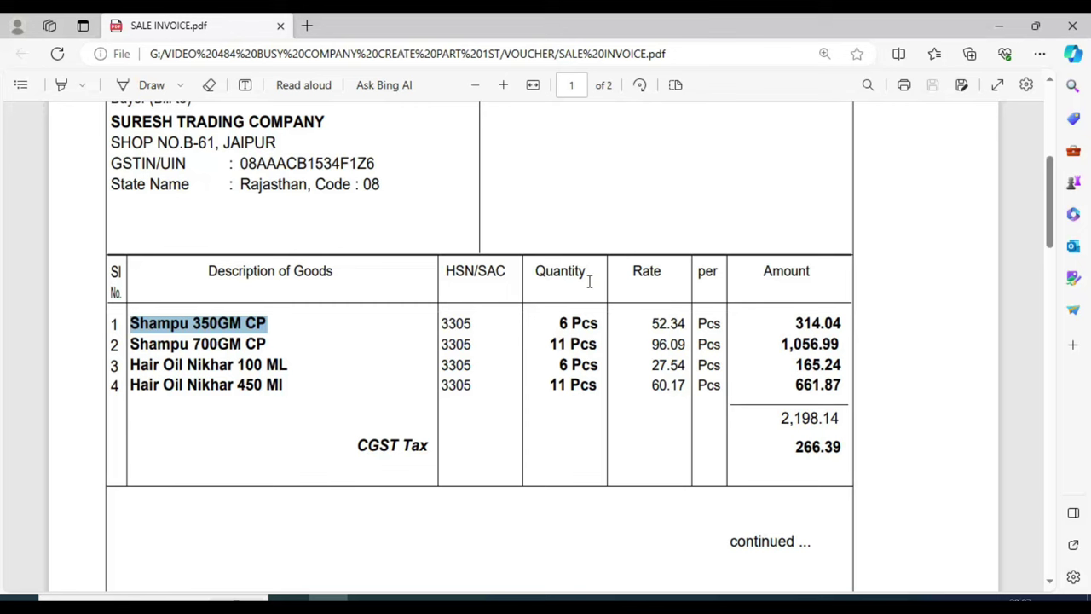
{"action": "scroll", "coordinate": [311, 341], "scroll_direction": "down", "scroll_amount": 2}
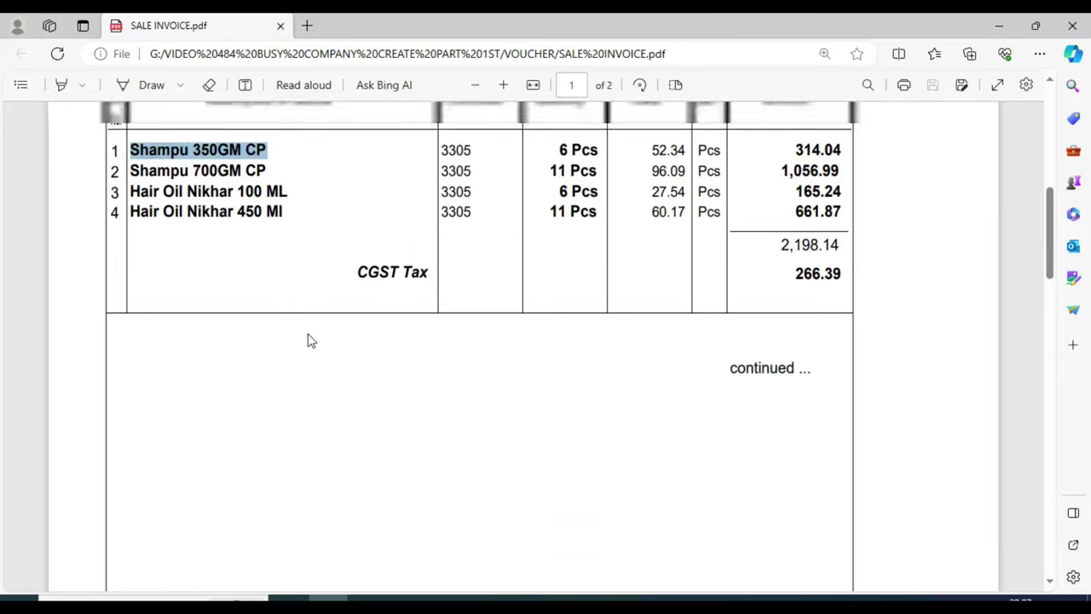
{"action": "scroll", "coordinate": [312, 341], "scroll_direction": "up", "scroll_amount": 1}
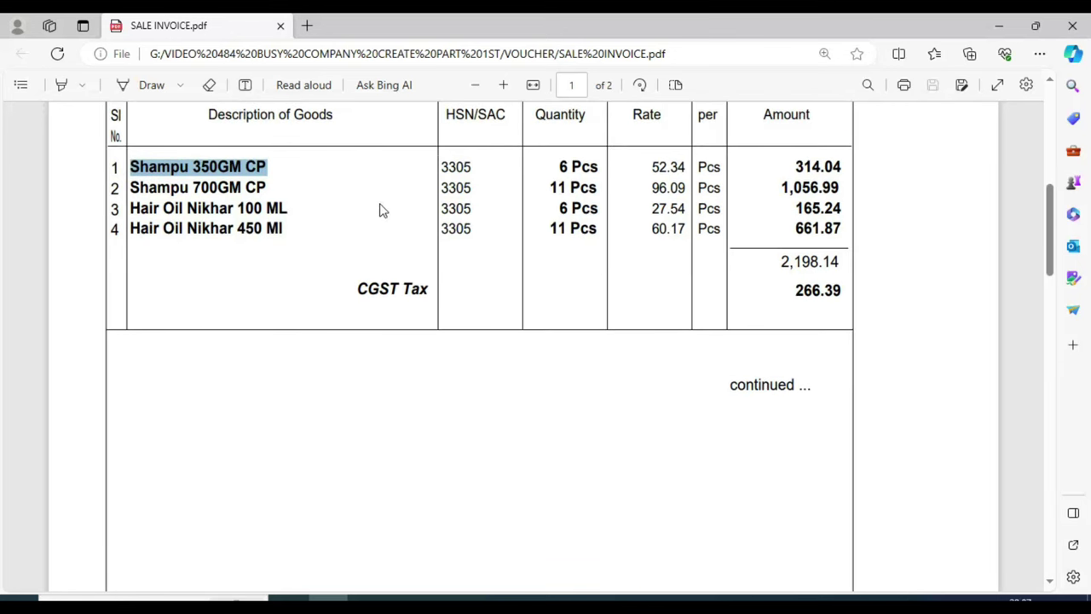
{"action": "key", "text": "alt+Tab"}
{"action": "type", "text": "G"}
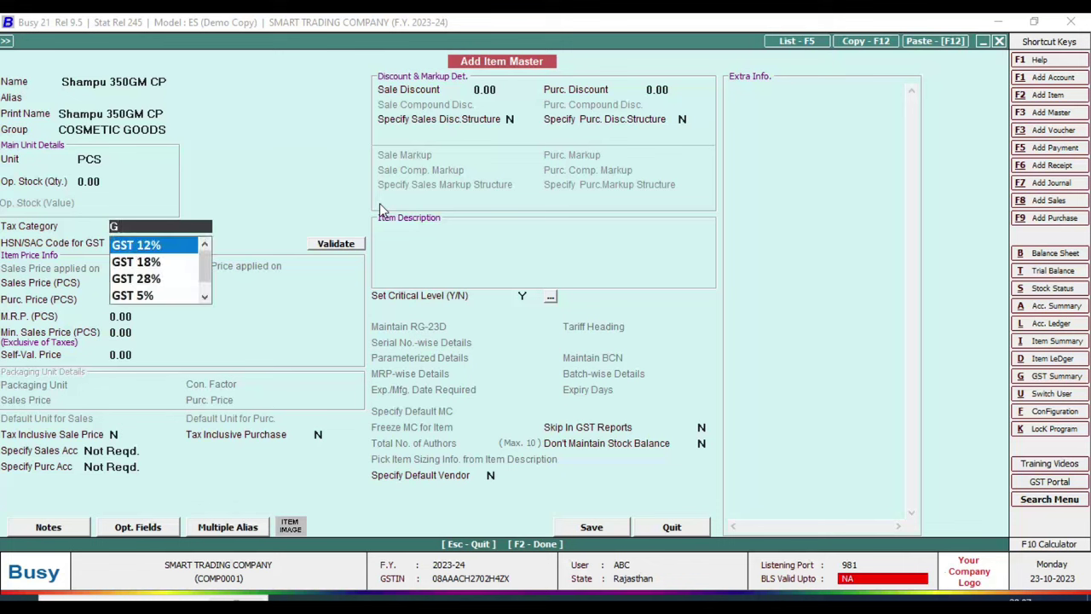
{"action": "key", "text": "Down"}
{"action": "key", "text": "Down"}
{"action": "key", "text": "Down"}
{"action": "key", "text": "Down"}
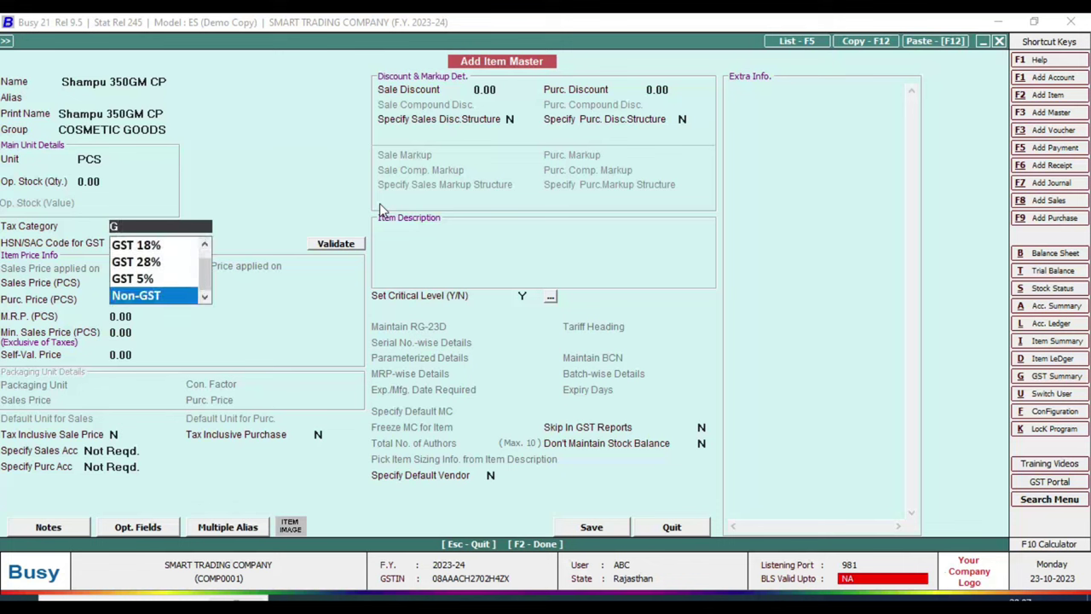
{"action": "key", "text": "Up"}
{"action": "key", "text": "Up"}
{"action": "key", "text": "Up"}
{"action": "key", "text": "Up"}
{"action": "key", "text": "Down"}
{"action": "key", "text": "Down"}
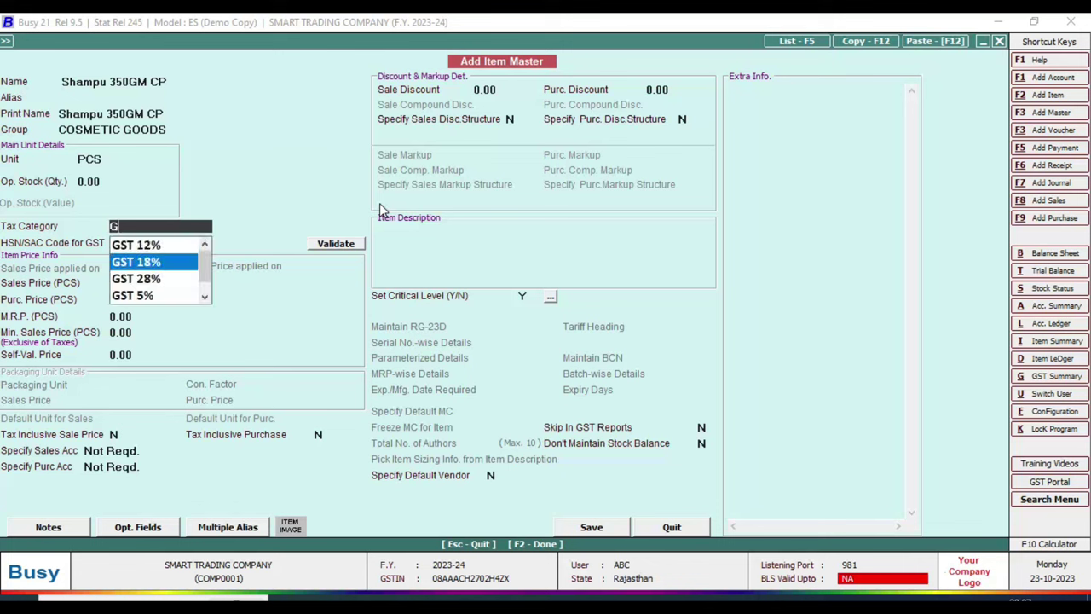
{"action": "key", "text": "Return"}
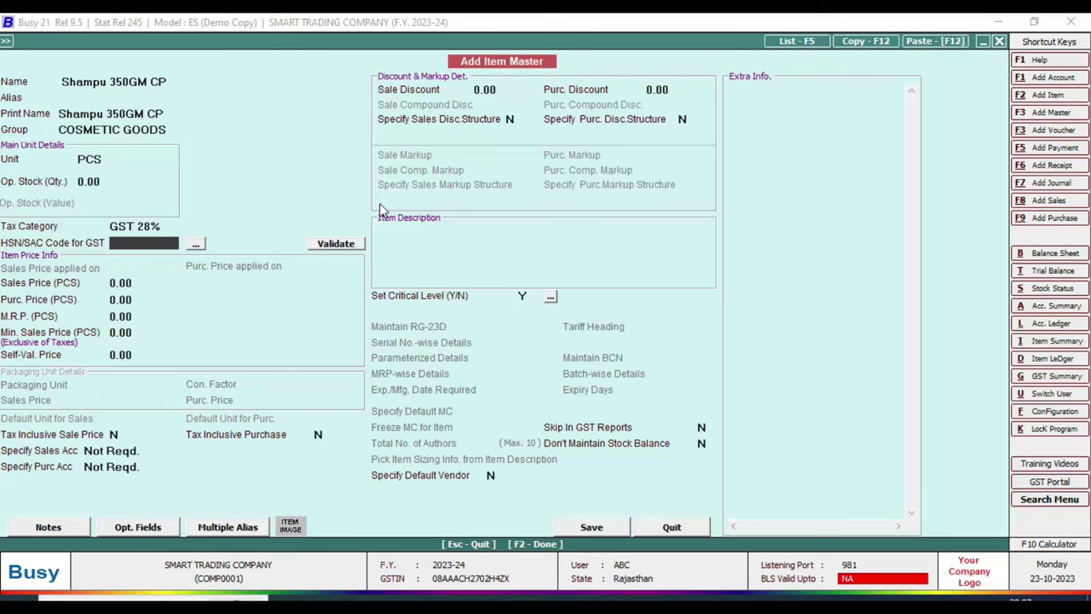
- Enter HSN/SAC code 3305 for the item, as shown on the invoice
{"action": "key", "text": "alt+Tab"}
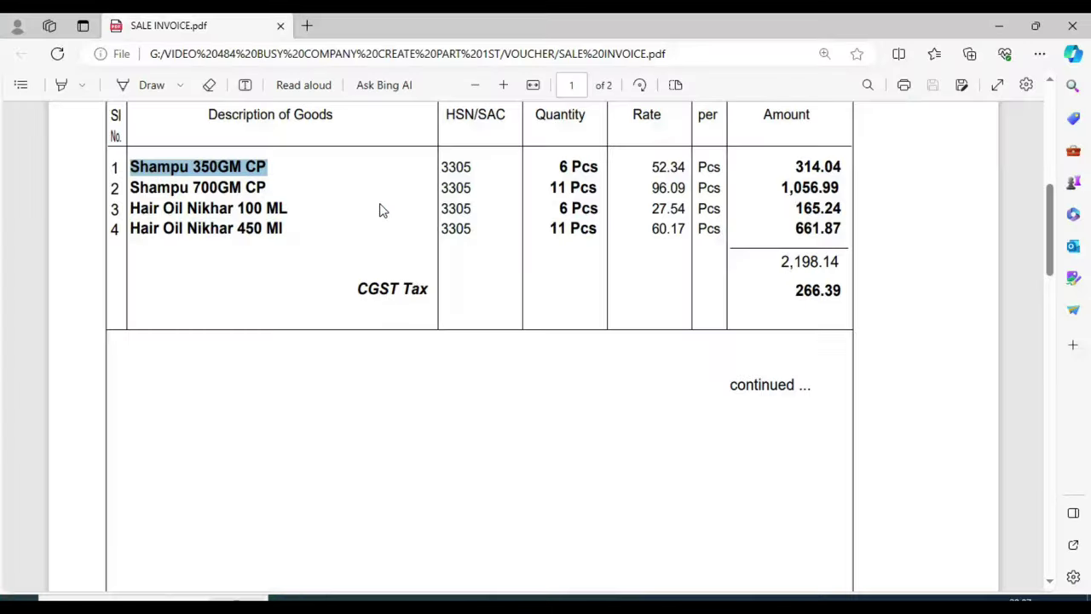
{"action": "key", "text": "alt+Tab"}
{"action": "type", "text": "3305"}
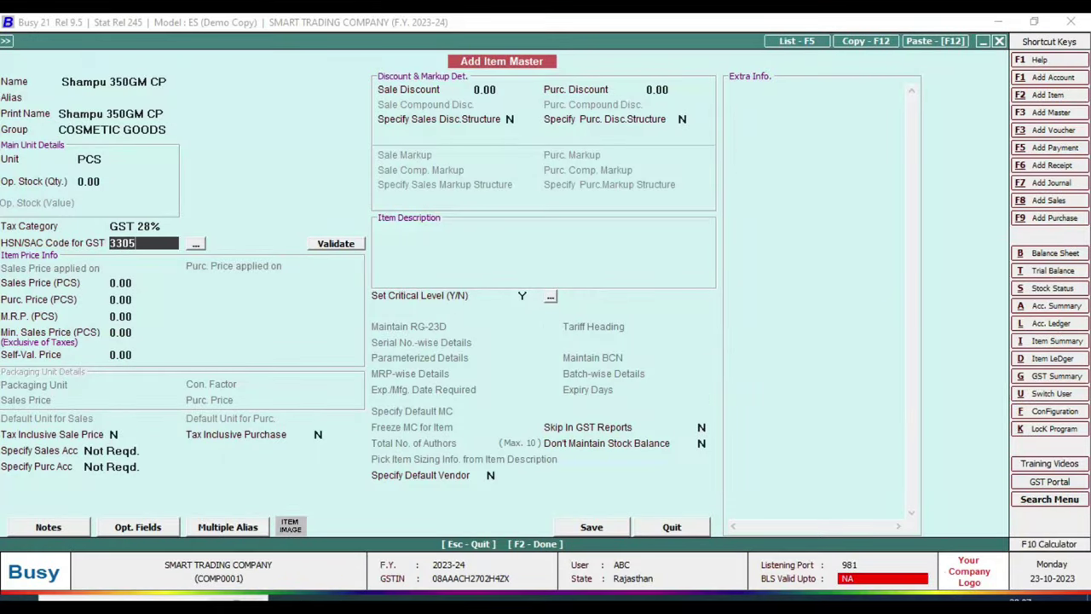
{"action": "key", "text": "Return"}
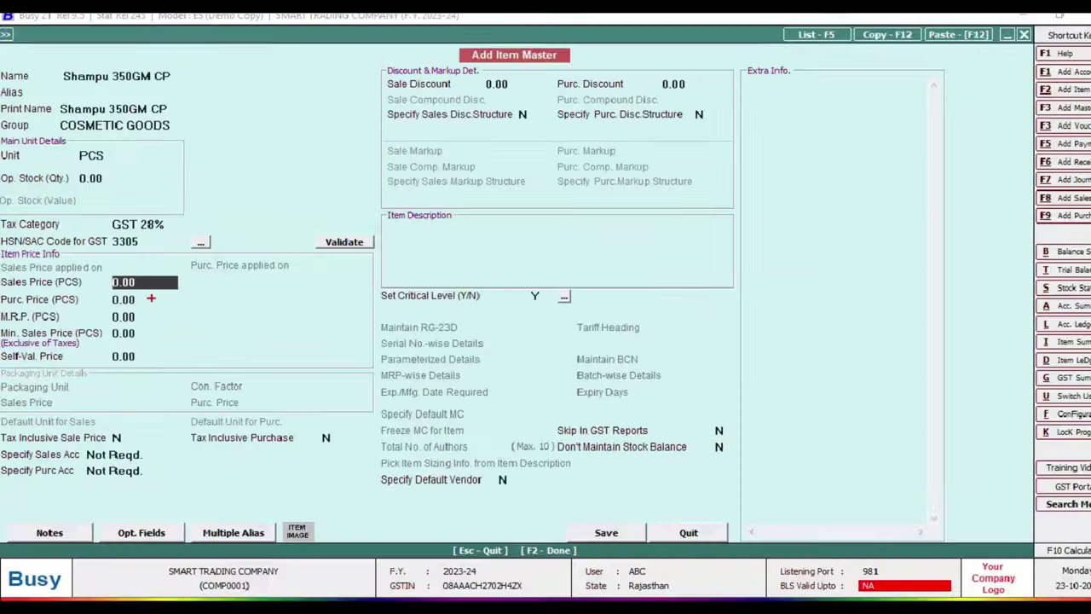
{"action": "key", "text": "Return"}
{"action": "key", "text": "Return"}
{"action": "key", "text": "Return"}
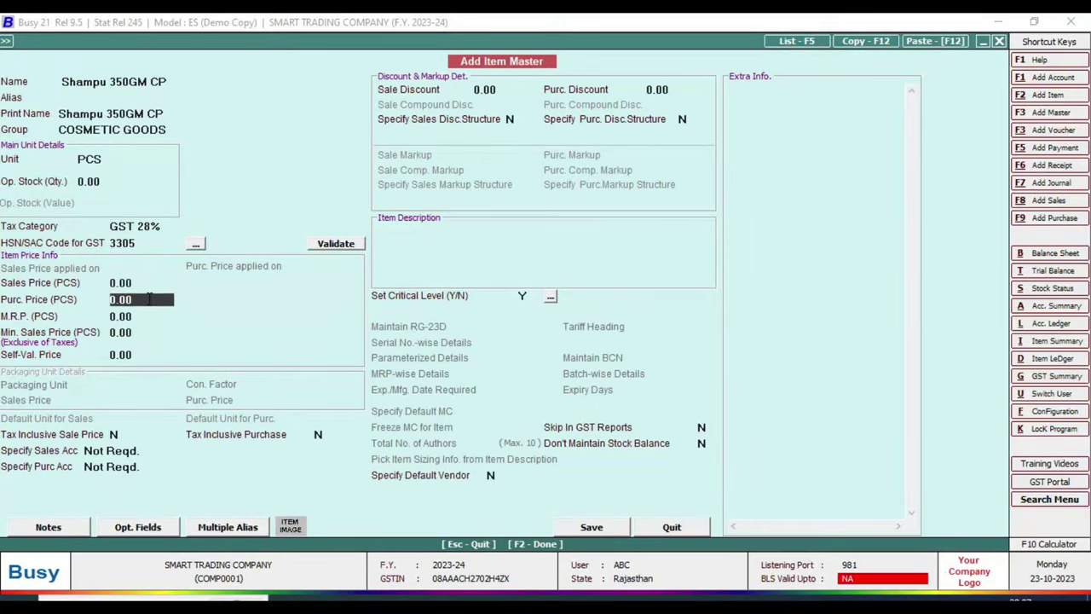
{"action": "key", "text": "Return"}
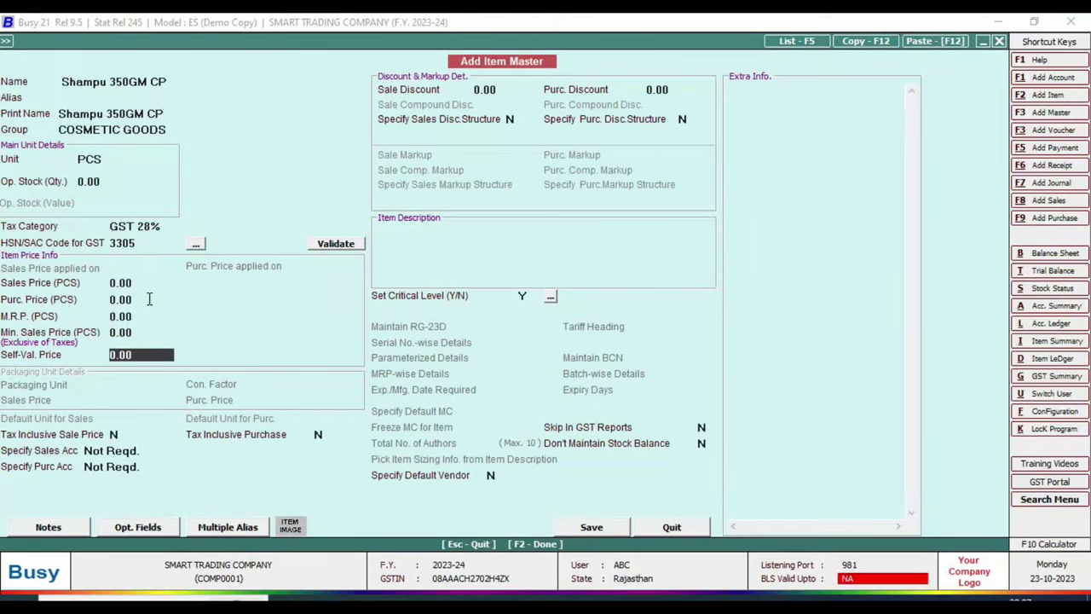
{"action": "key", "text": "Return"}
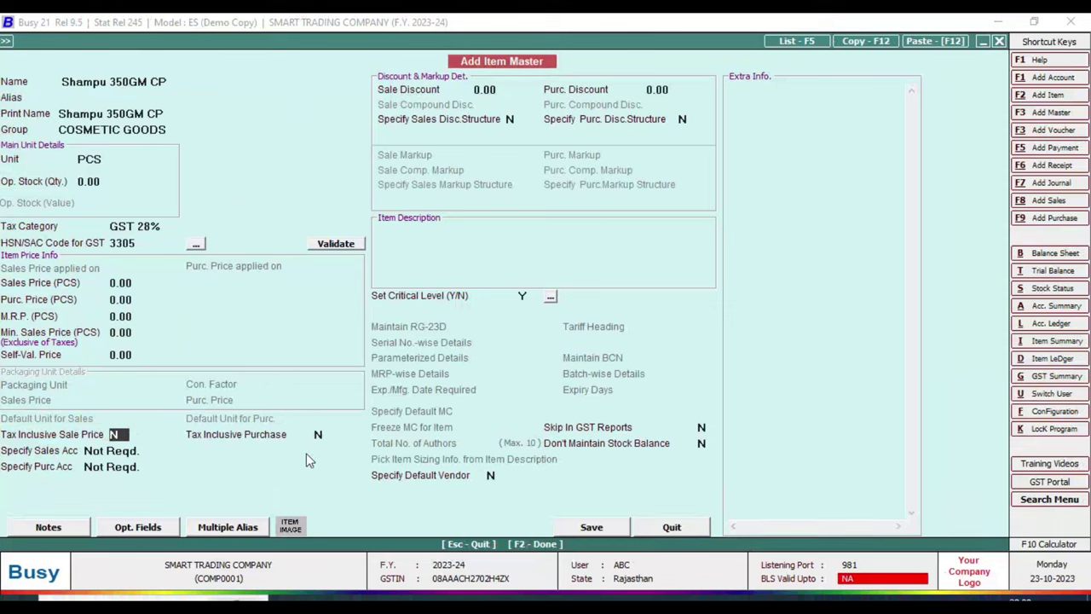
{"action": "key", "text": "Return"}
{"action": "key", "text": "Return"}
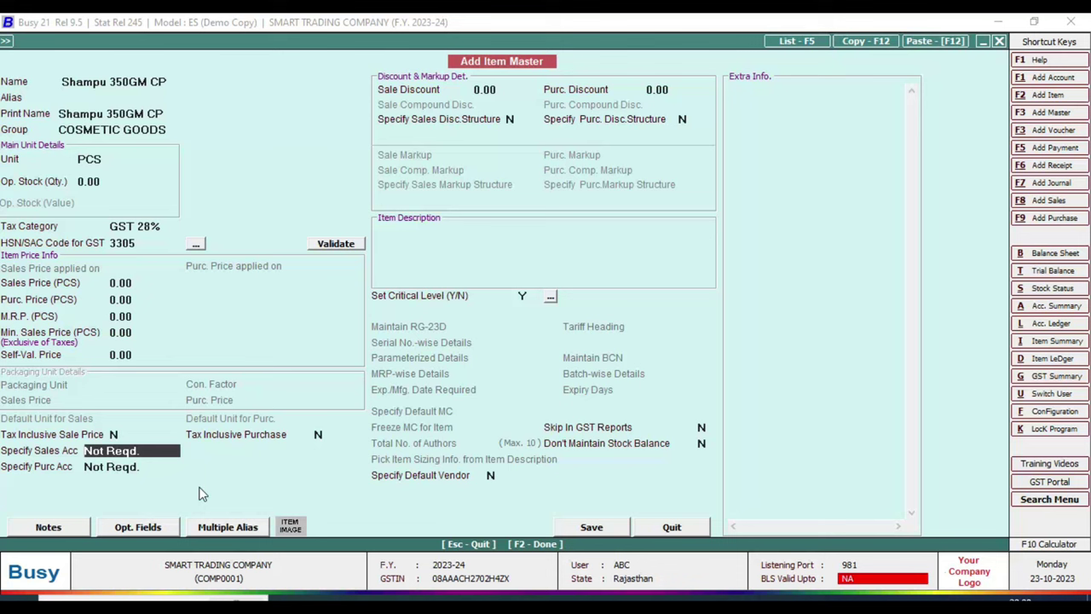
- Set the item's sales account to Specify Here and search the sale accounts
{"action": "key", "text": "space"}
{"action": "key", "text": "Down"}
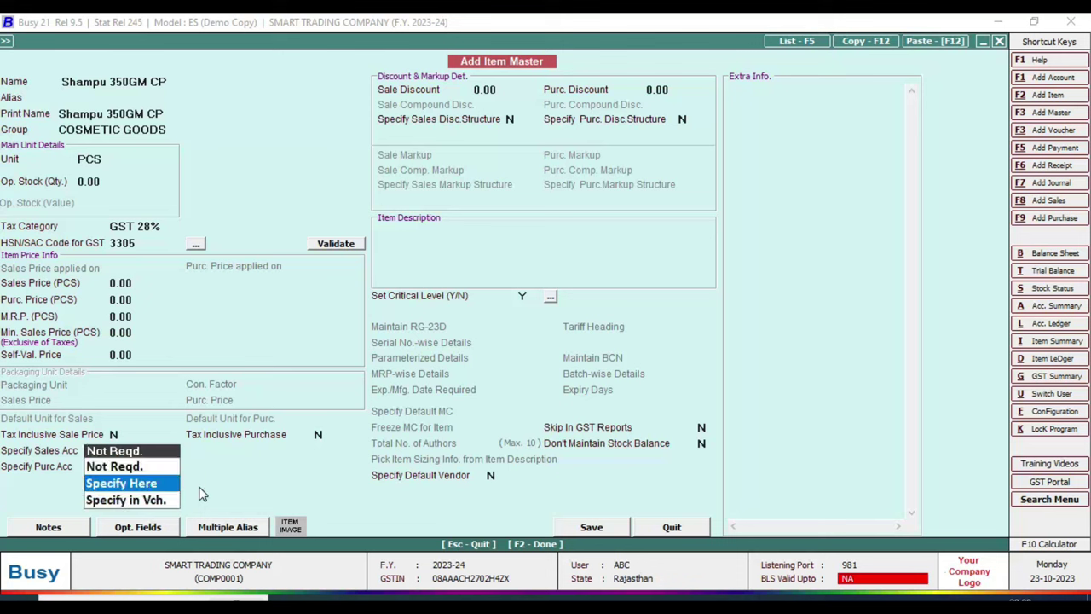
{"action": "key", "text": "Return"}
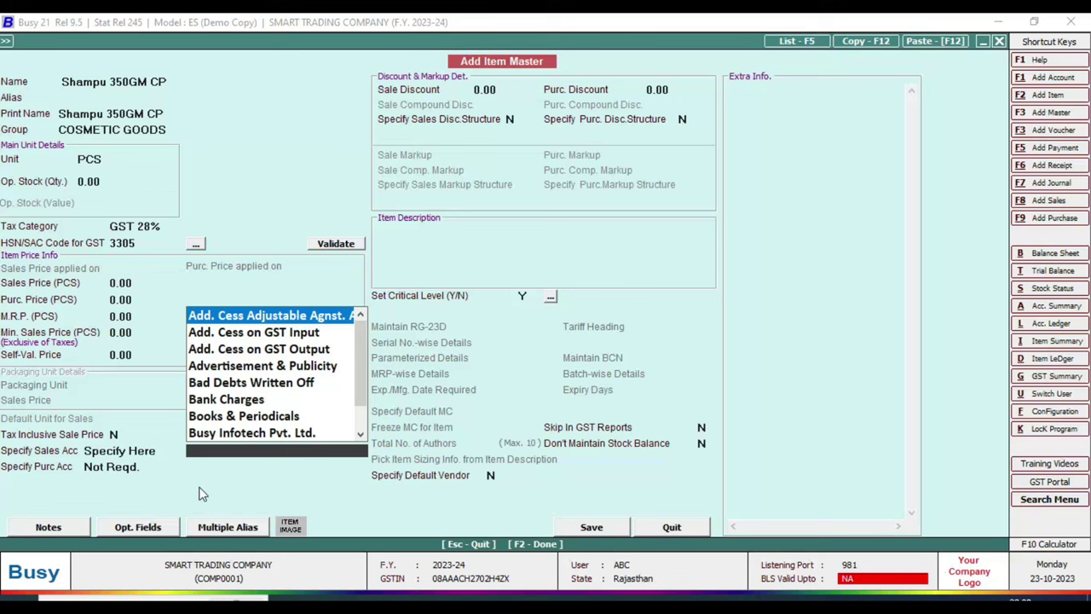
{"action": "type", "text": "SALE"}
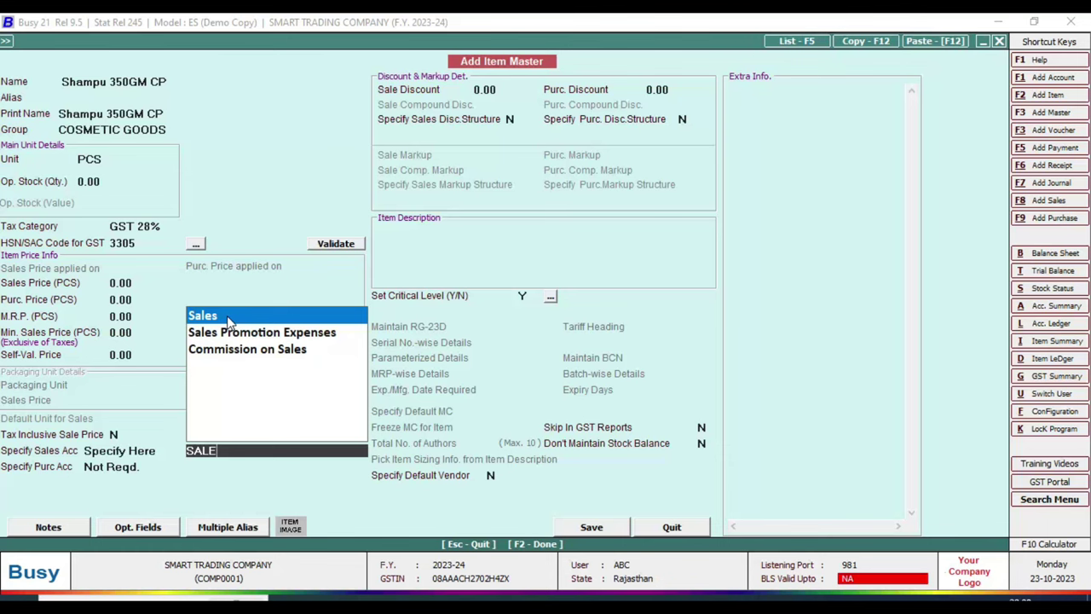
- Create the sales account COSMETIC SALE GODOS GST 28% under the Sale group and save it
{"action": "key", "text": "F3"}
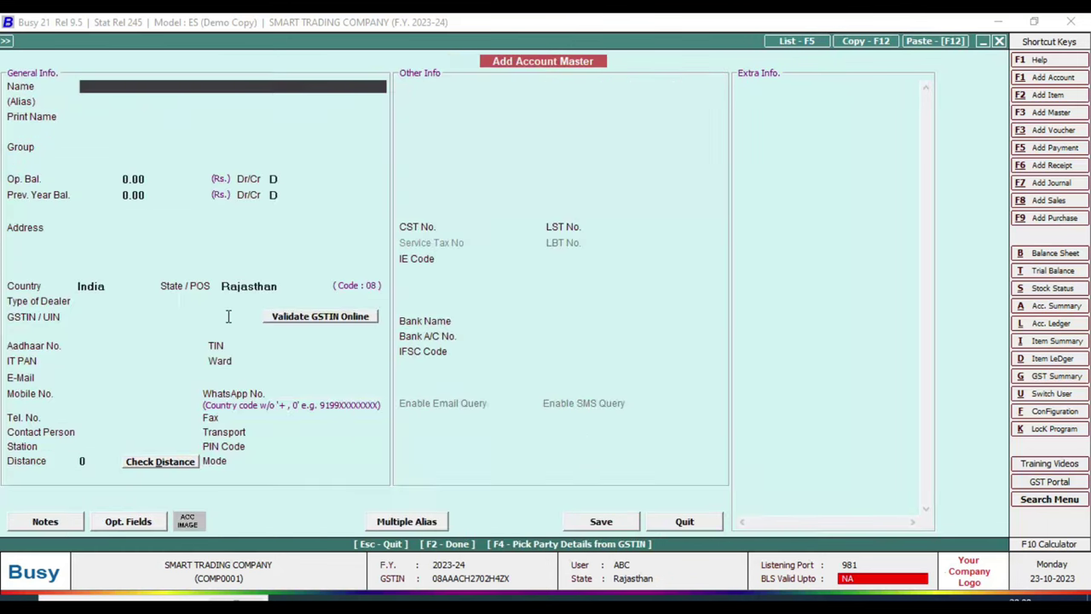
{"action": "type", "text": "COSMETIC GODOS "}
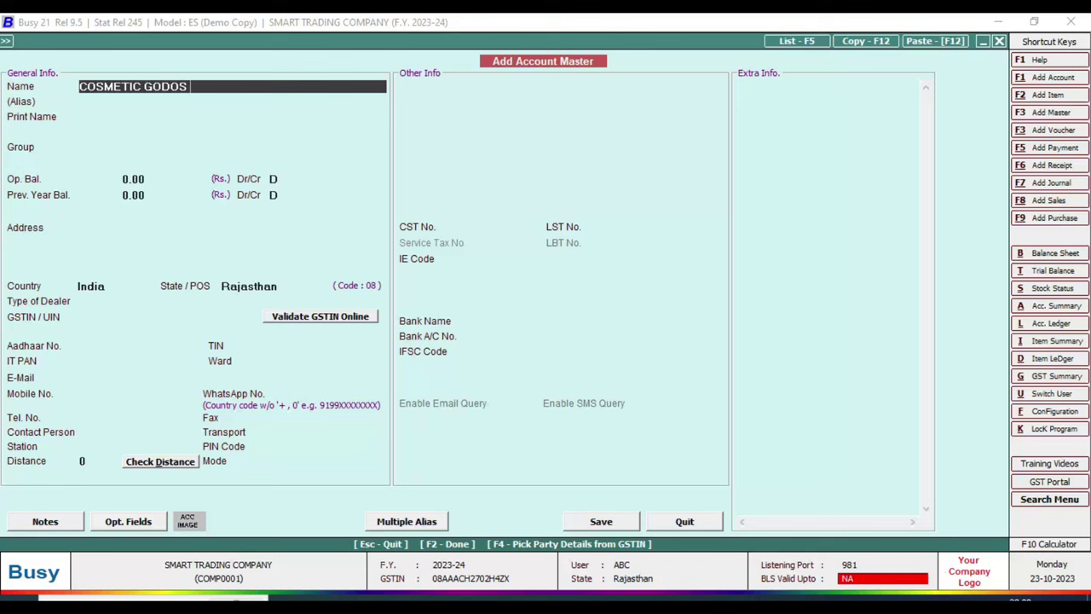
{"action": "type", "text": "GST 28% SALE"}
{"action": "key", "text": "Return"}
{"action": "key", "text": "Return"}
{"action": "key", "text": "Return"}
{"action": "type", "text": "SALE"}
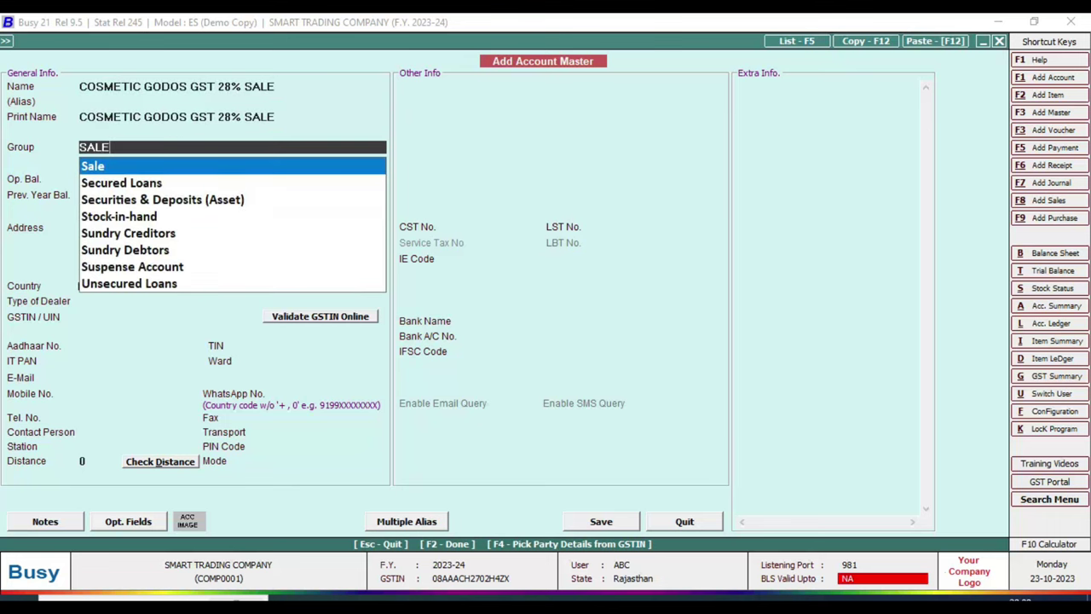
{"action": "key", "text": "Return"}
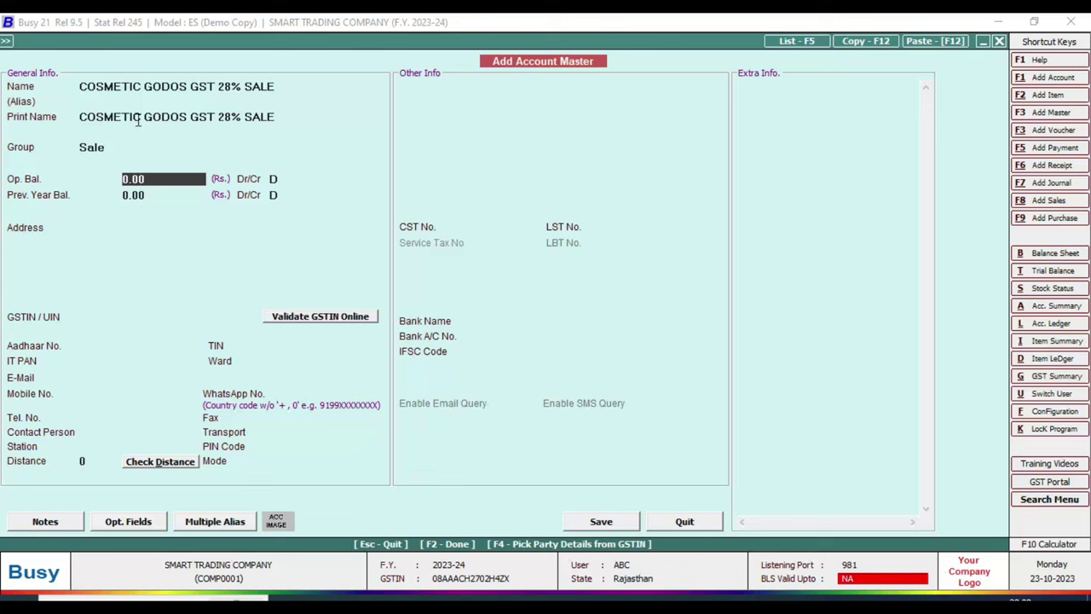
{"action": "left_click", "coordinate": [144, 86]}
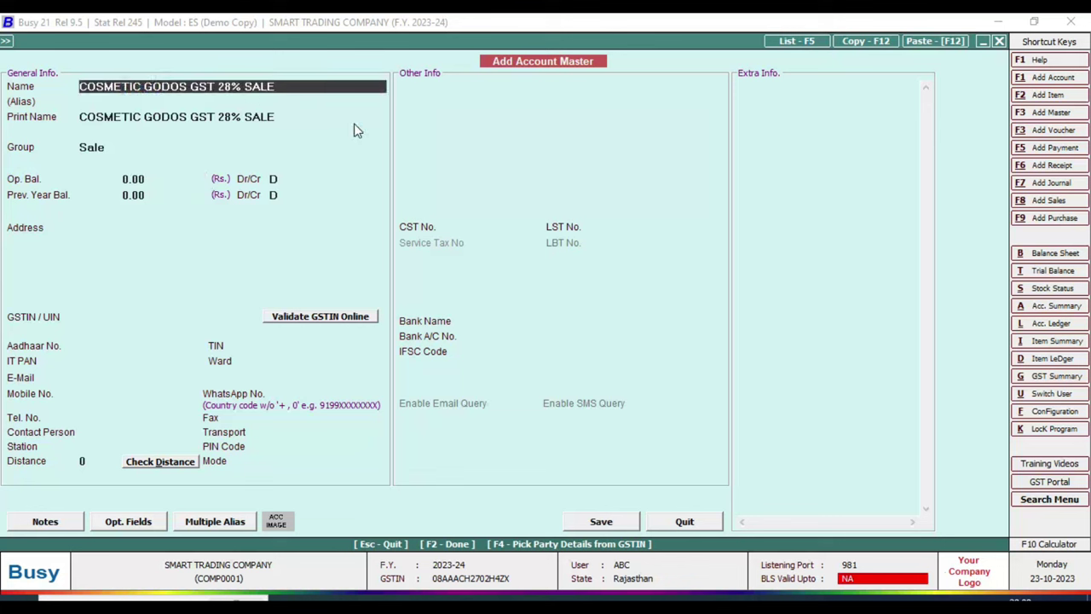
{"action": "type", "text": "SALE"}
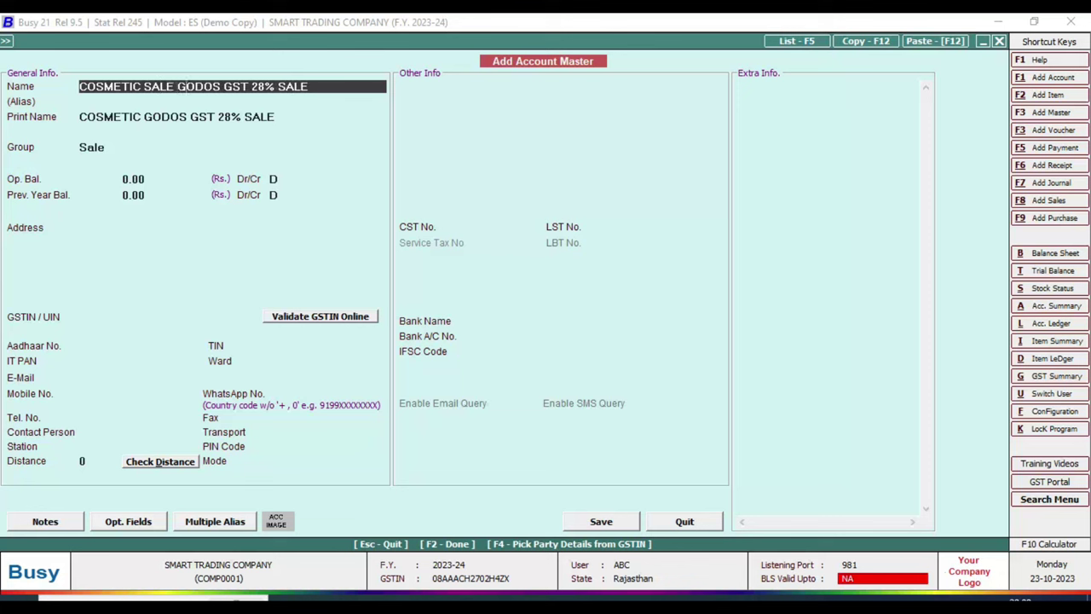
{"action": "key", "text": "BackSpace"}
{"action": "key", "text": "BackSpace"}
{"action": "key", "text": "BackSpace"}
{"action": "key", "text": "BackSpace"}
{"action": "key", "text": "BackSpace"}
{"action": "key", "text": "Return"}
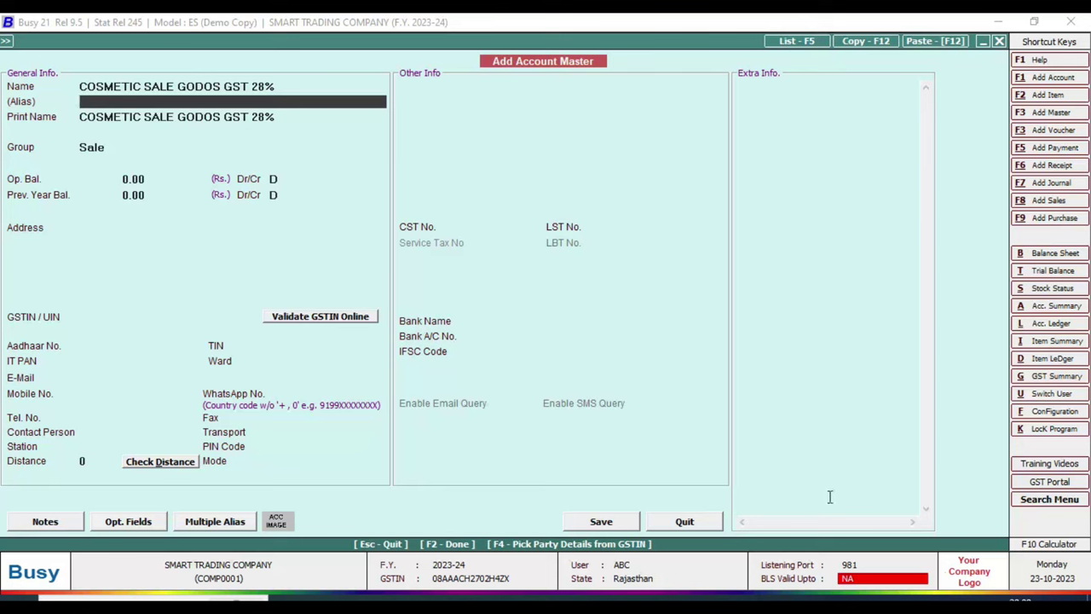
{"action": "left_click", "coordinate": [612, 522]}
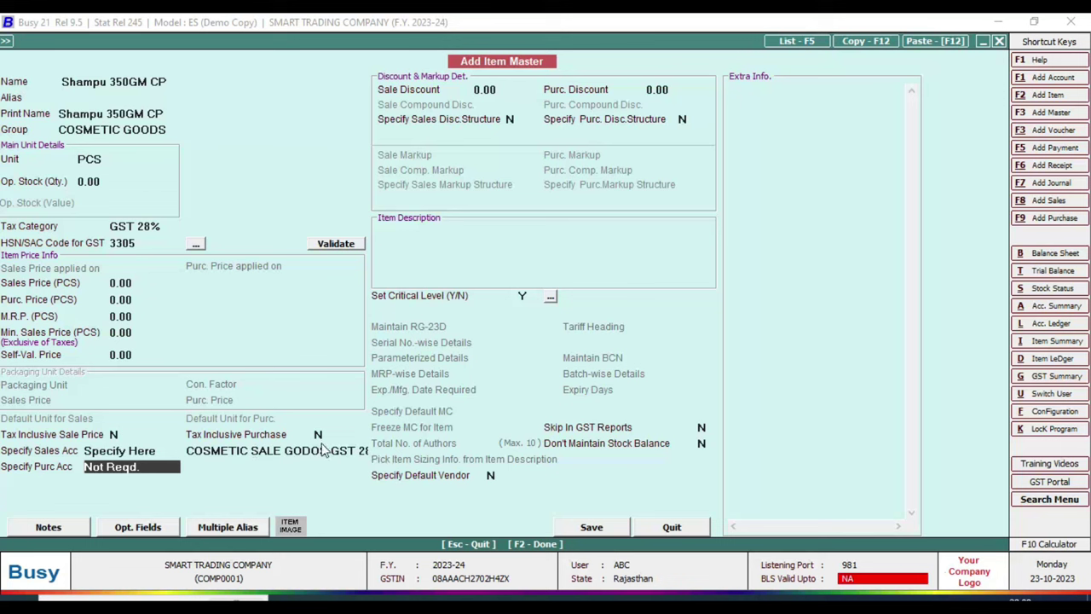
- Create purchase account COSMETIC PUR GST 28% under the Purchase group as the item's purchase account
{"action": "key", "text": "Down"}
{"action": "key", "text": "Down"}
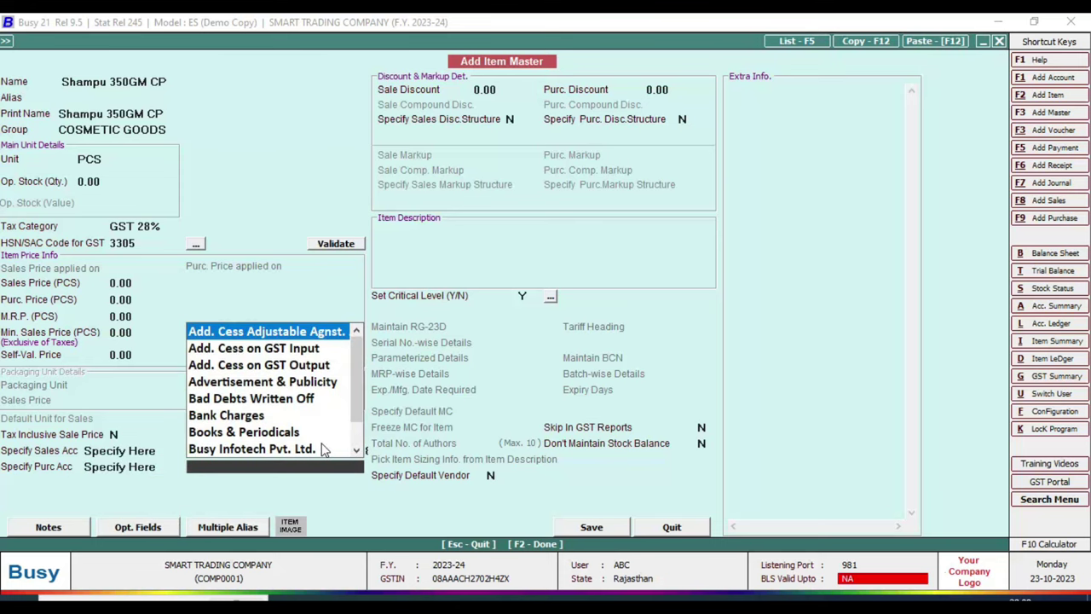
{"action": "key", "text": "F3"}
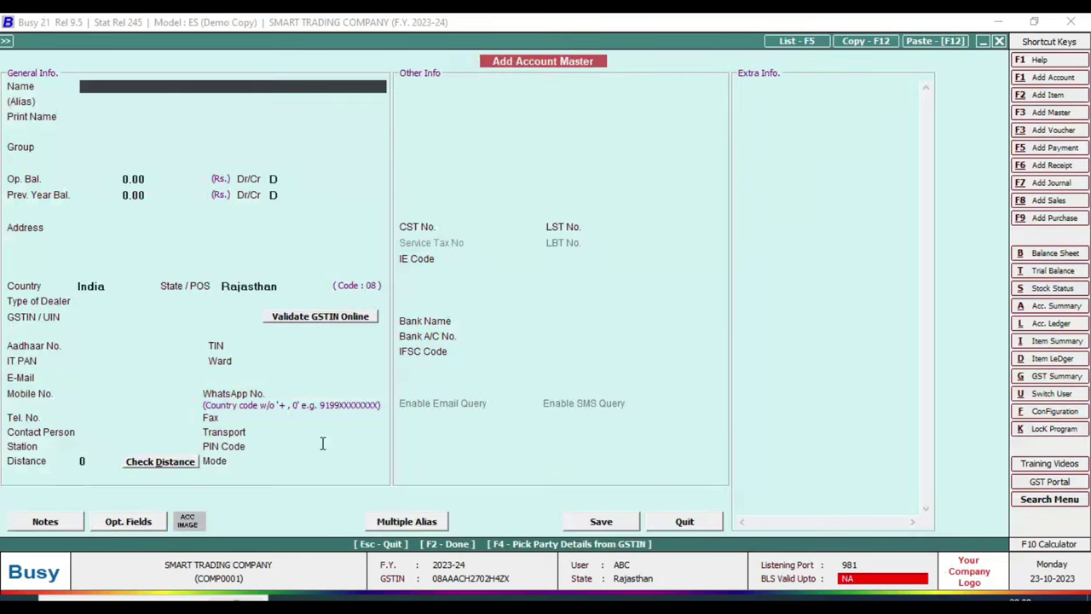
{"action": "type", "text": "COSMETIC PURCHASE"}
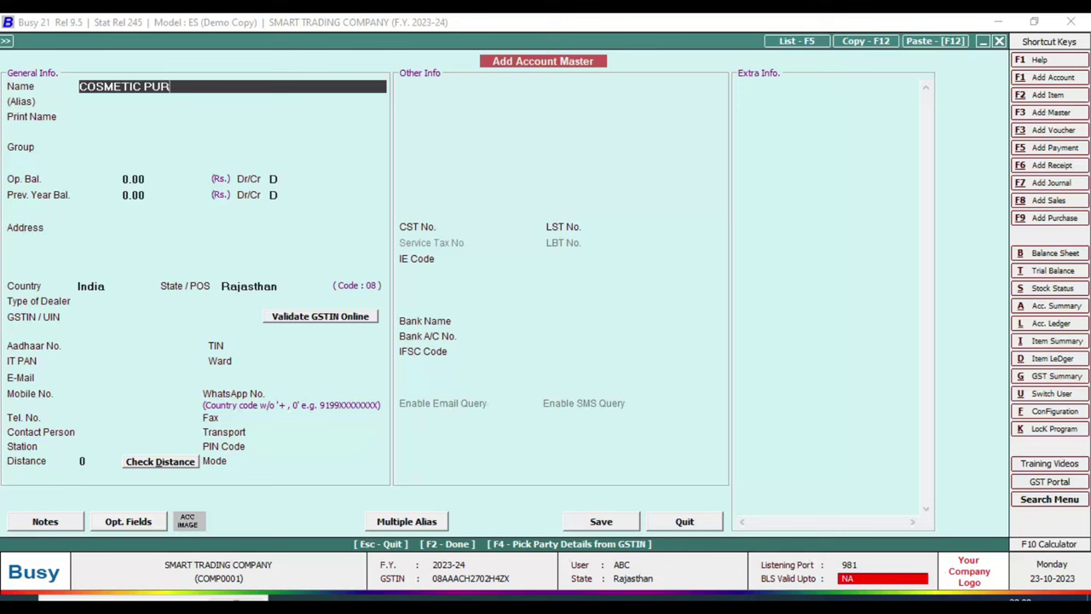
{"action": "key", "text": "BackSpace"}
{"action": "key", "text": "BackSpace"}
{"action": "key", "text": "BackSpace"}
{"action": "key", "text": "BackSpace"}
{"action": "key", "text": "BackSpace"}
{"action": "type", "text": "GST 28%"}
{"action": "key", "text": "Return"}
{"action": "key", "text": "Return"}
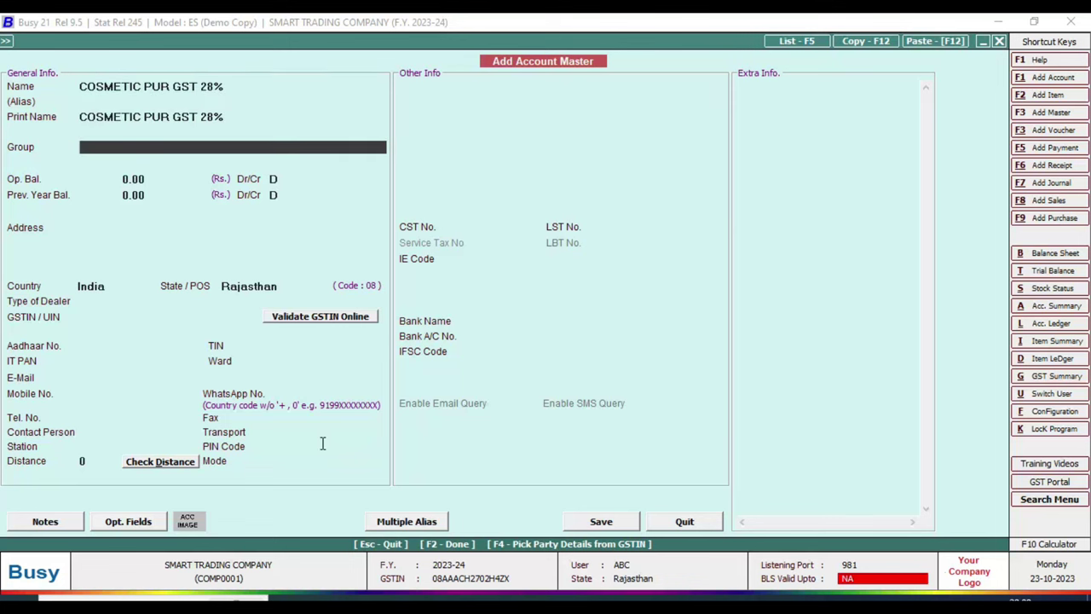
{"action": "type", "text": "pur"}
{"action": "key", "text": "Return"}
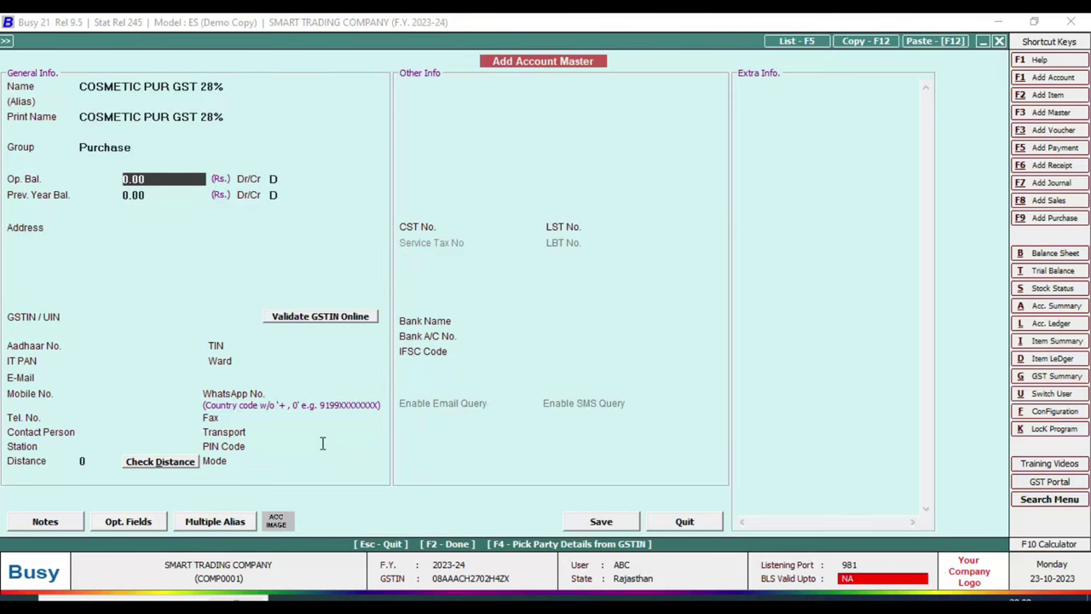
{"action": "left_click", "coordinate": [609, 522]}
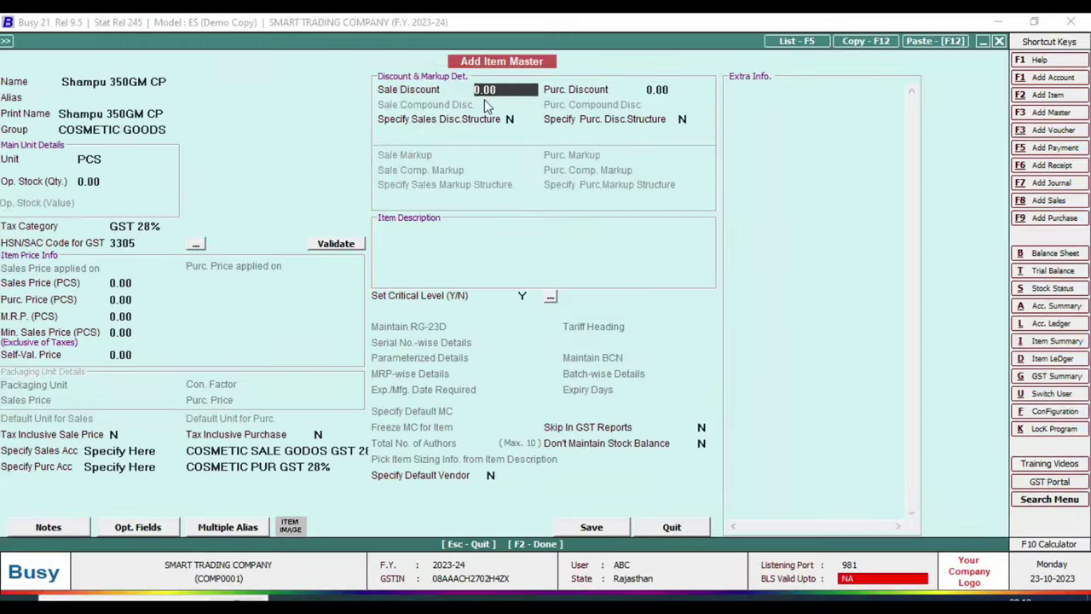
- Enter VERY GOODS PRODUCT as the item description, fixing the PROFUCT typo
{"action": "key", "text": "Return"}
{"action": "key", "text": "Return"}
{"action": "key", "text": "Return"}
{"action": "key", "text": "Return"}
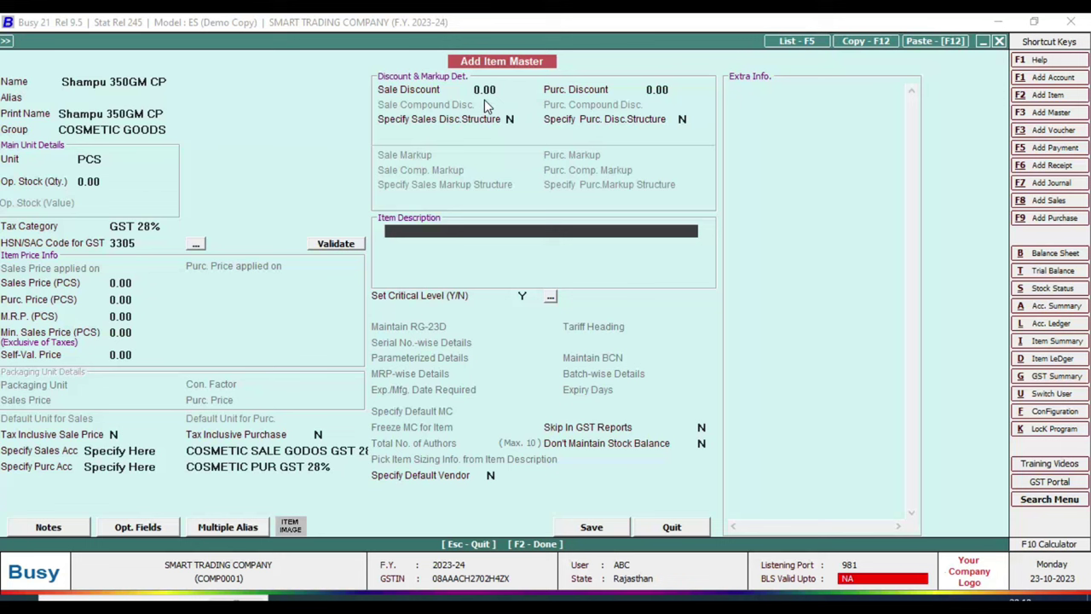
{"action": "type", "text": "VERY GOODS P"}
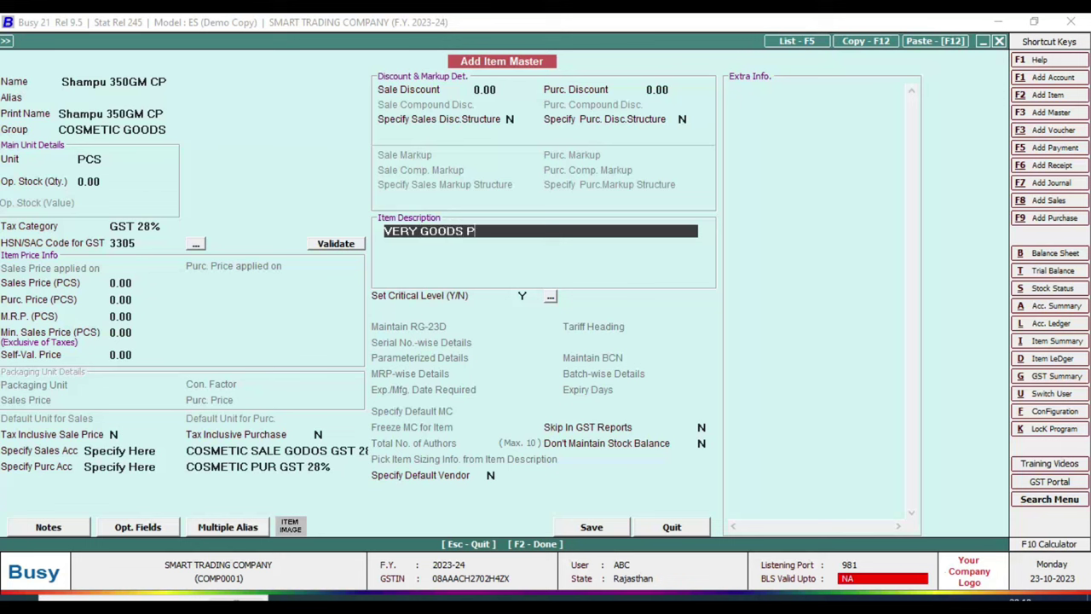
{"action": "type", "text": "ROFUCT"}
{"action": "key", "text": "BackSpace"}
{"action": "key", "text": "BackSpace"}
{"action": "key", "text": "BackSpace"}
{"action": "key", "text": "BackSpace"}
{"action": "type", "text": "DUCT"}
{"action": "key", "text": "Return"}
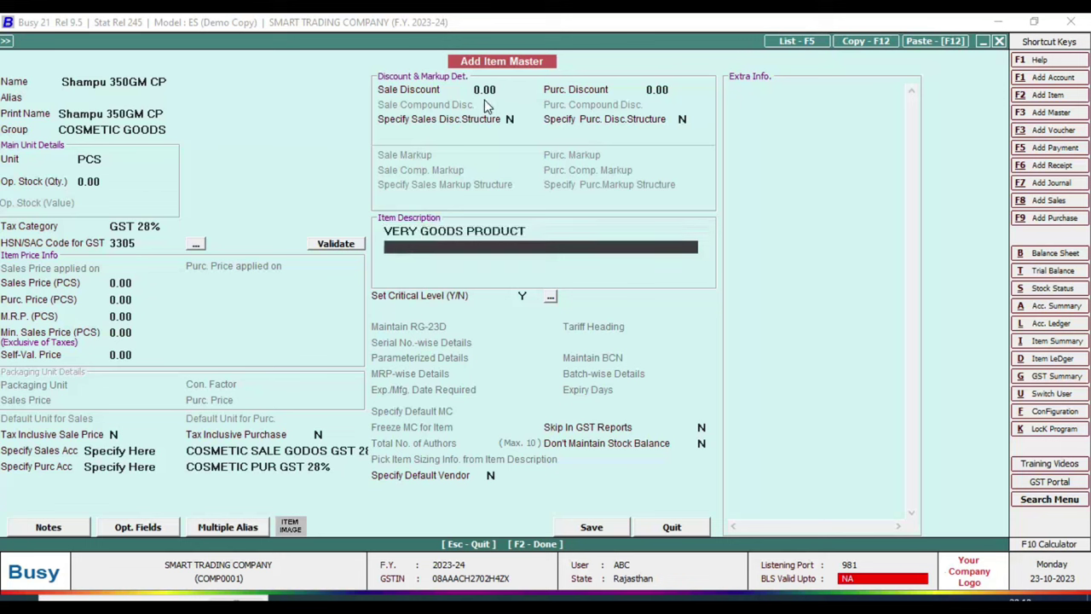
{"action": "key", "text": "Return"}
{"action": "key", "text": "Return"}
{"action": "key", "text": "Return"}
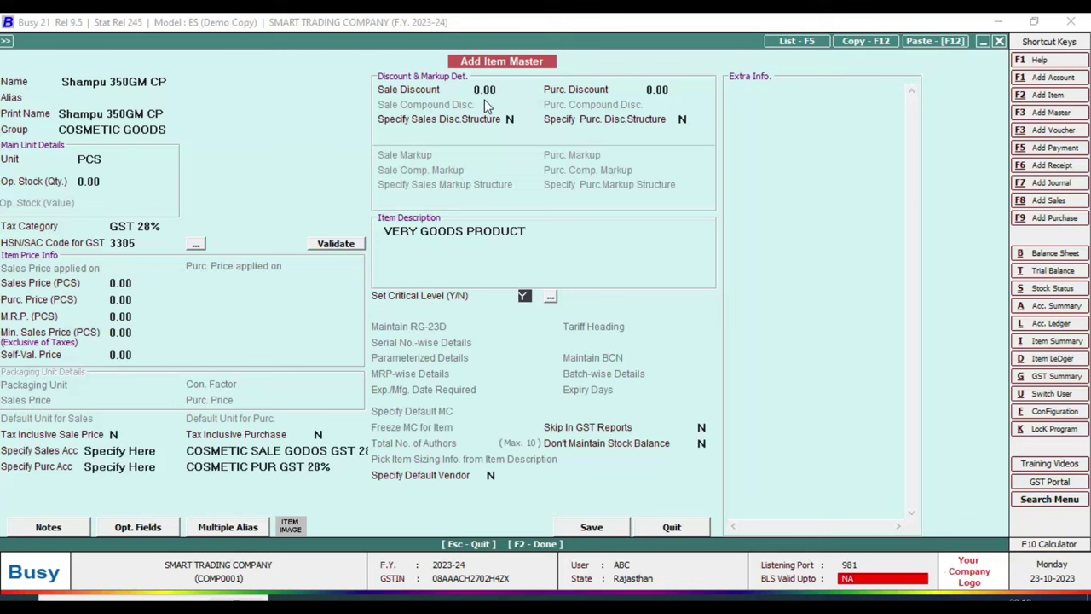
{"action": "key", "text": "Return"}
{"action": "key", "text": "Return"}
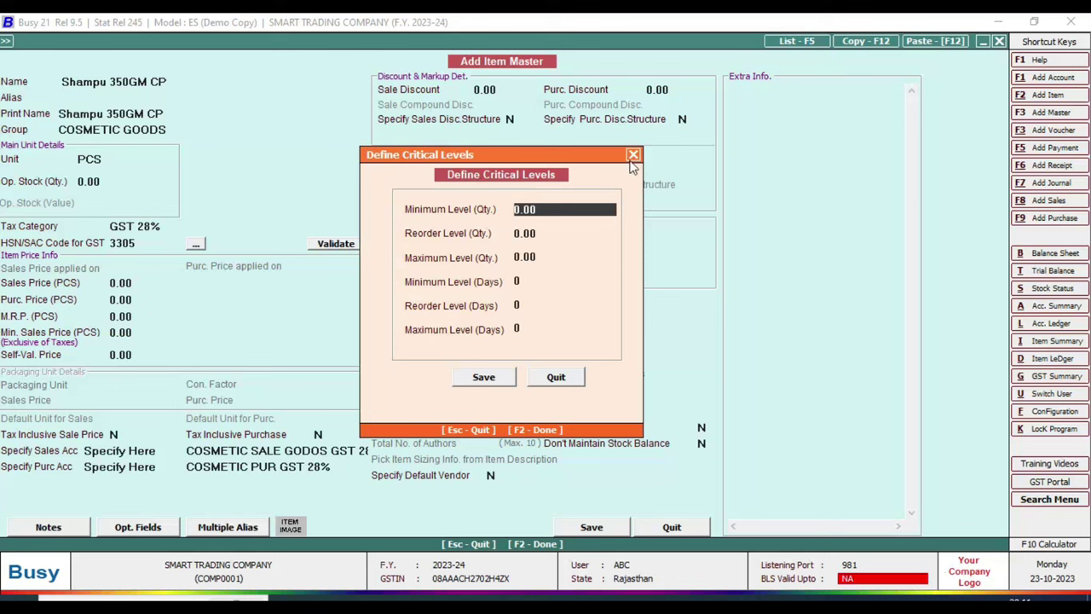
{"action": "left_click", "coordinate": [569, 379]}
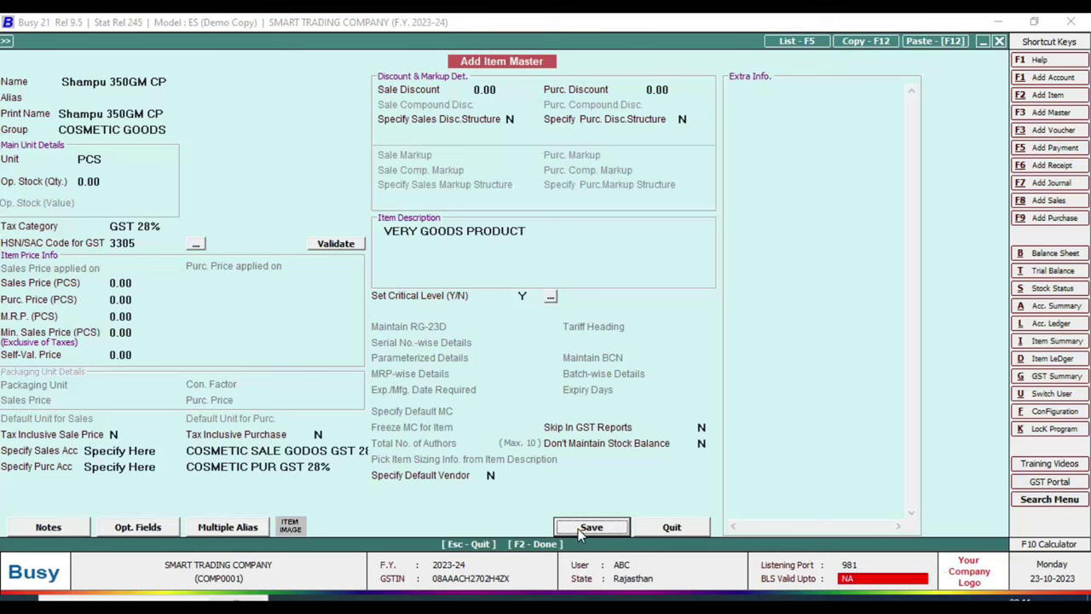
- Save Shampu 350GM CP, briefly view the invoice PDF, and return to Busy
{"action": "left_click", "coordinate": [578, 529]}
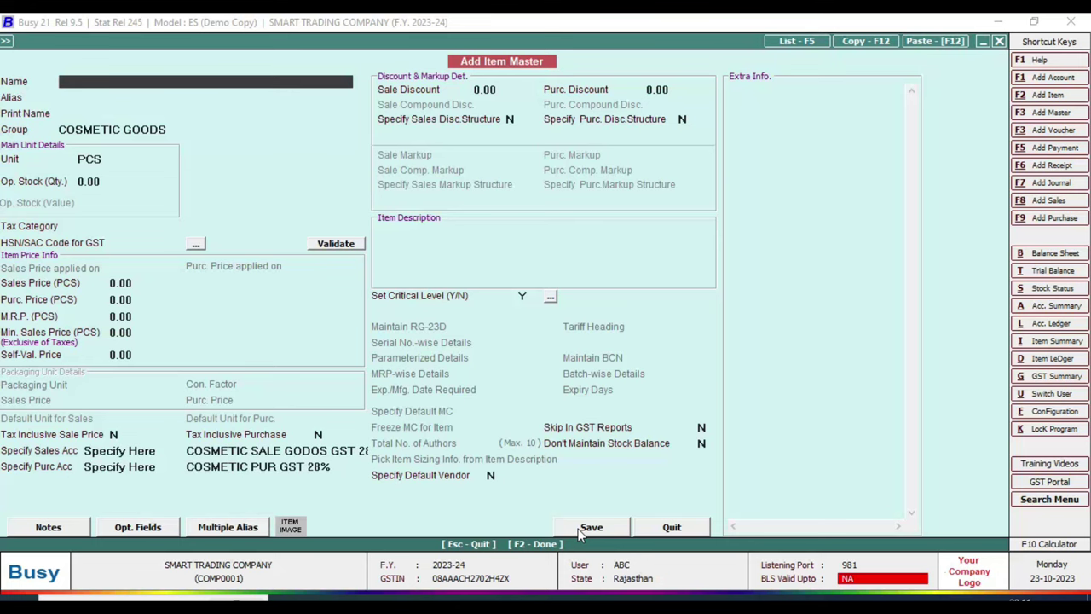
{"action": "left_click", "coordinate": [328, 597]}
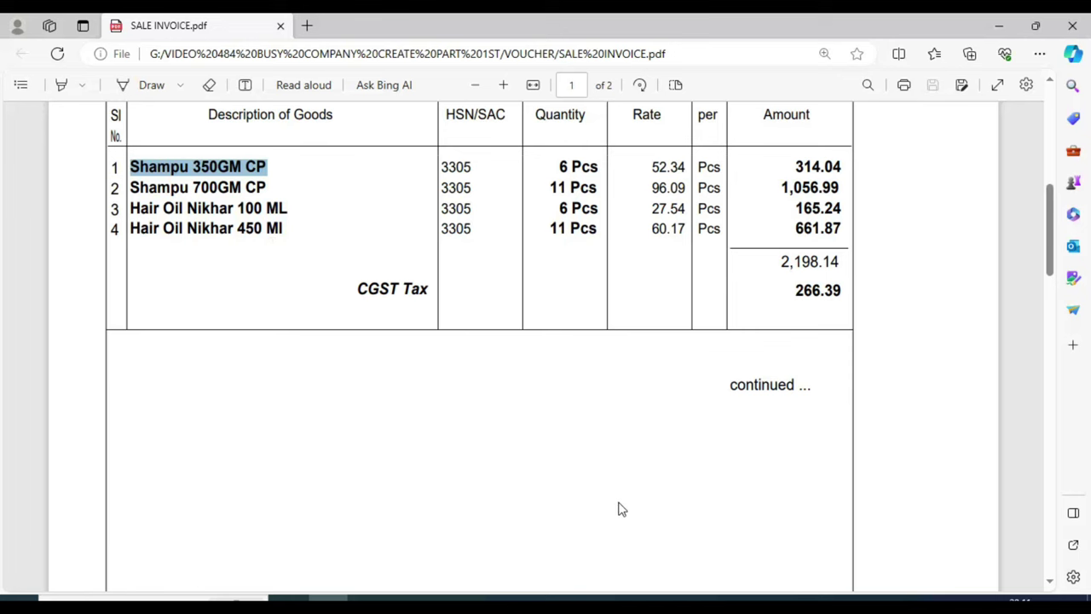
{"action": "left_click", "coordinate": [642, 597]}
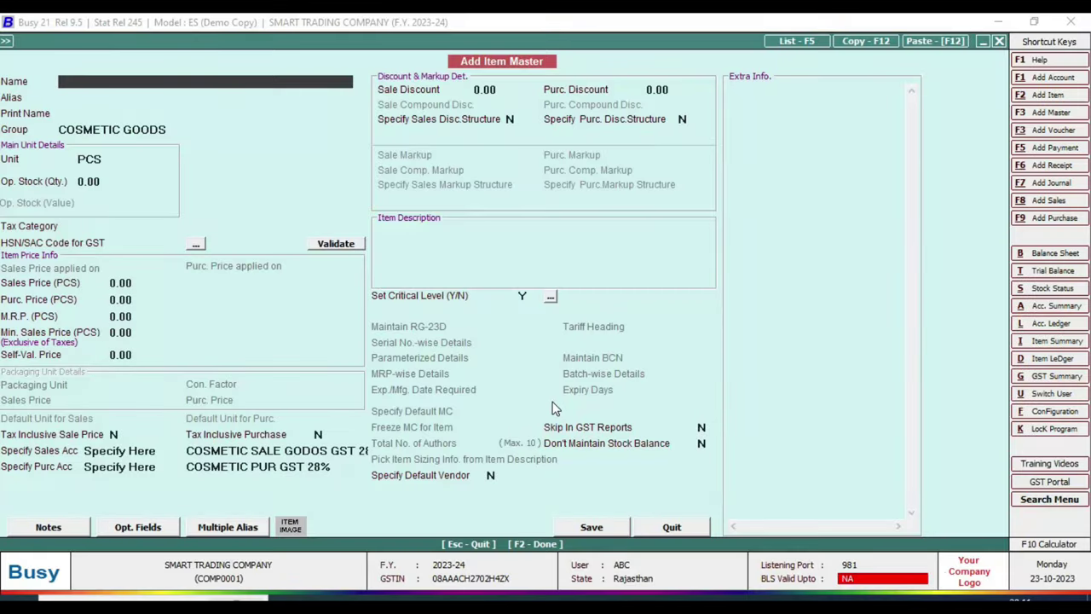